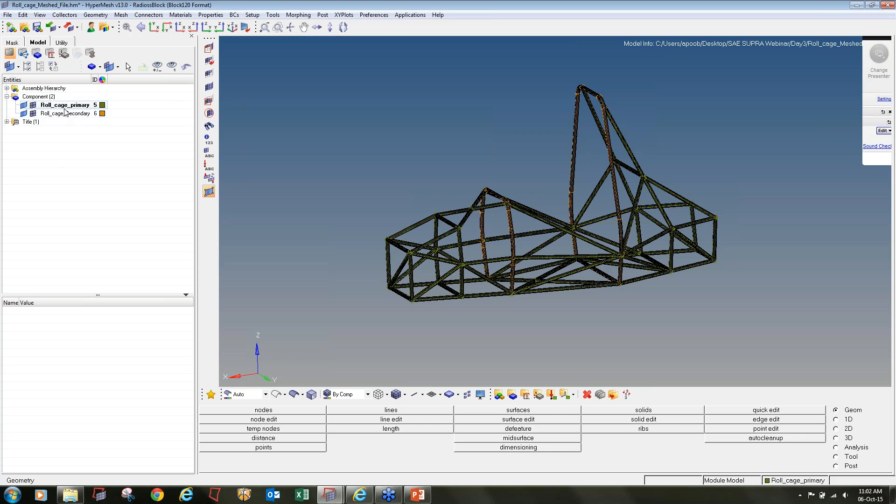
# - Apply the RADIOSS user profile with the Block120 version, reviewing the other available block versions
pyautogui.click(91, 27)
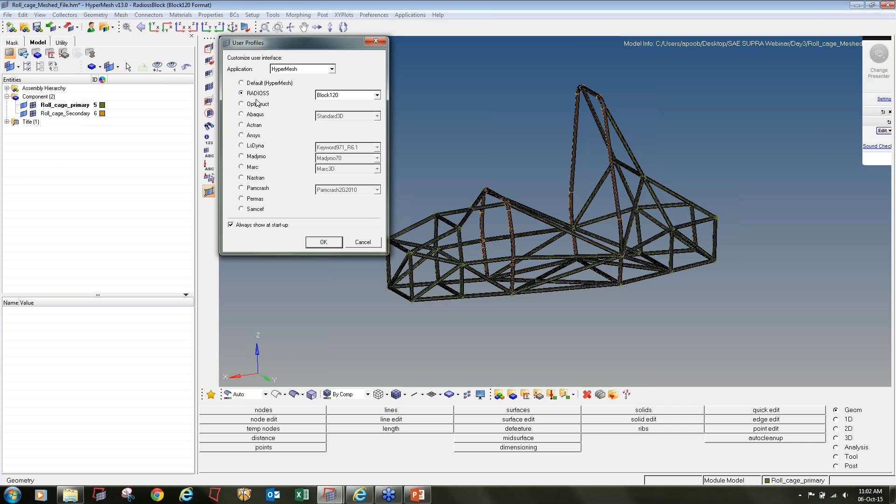
pyautogui.click(344, 94)
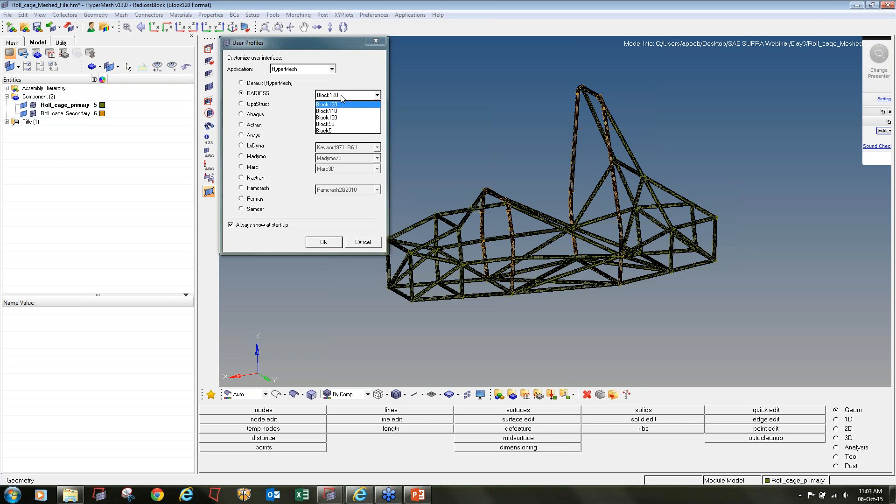
pyautogui.click(323, 100)
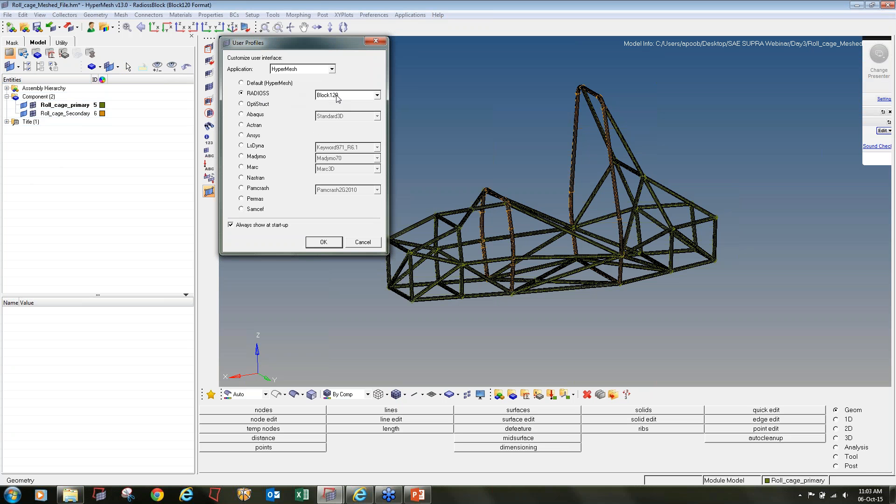
pyautogui.click(338, 97)
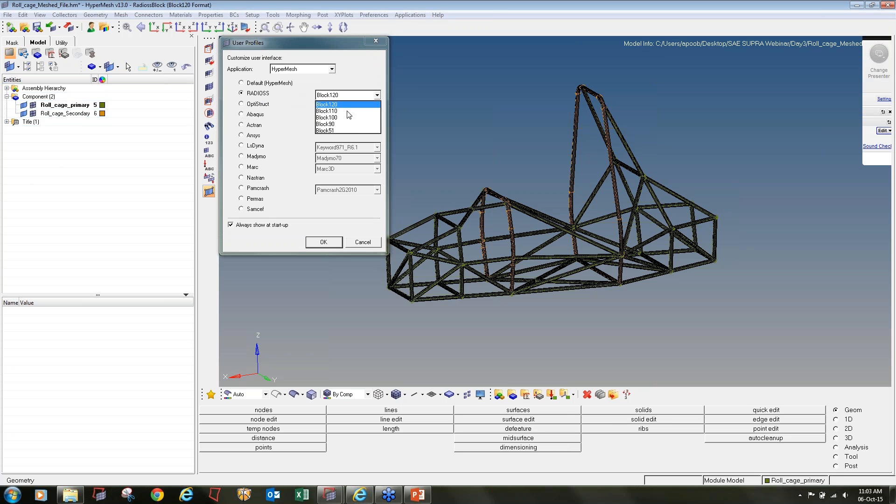
pyautogui.click(298, 100)
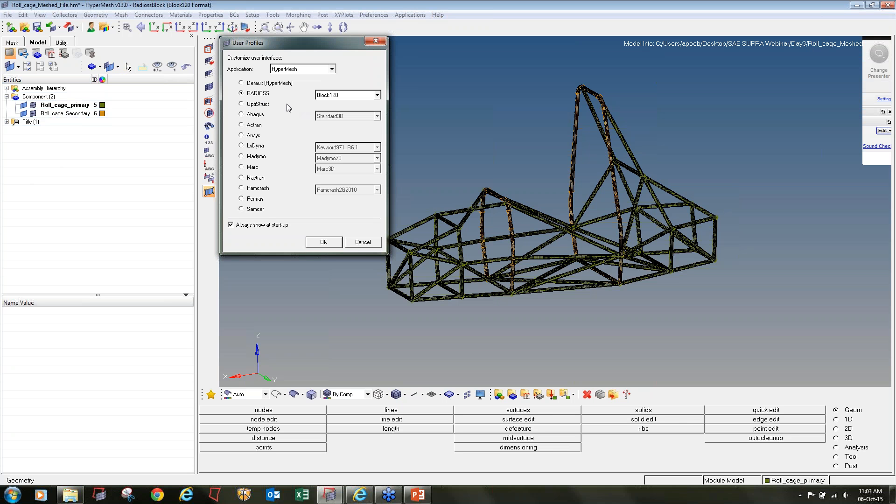
pyautogui.click(351, 95)
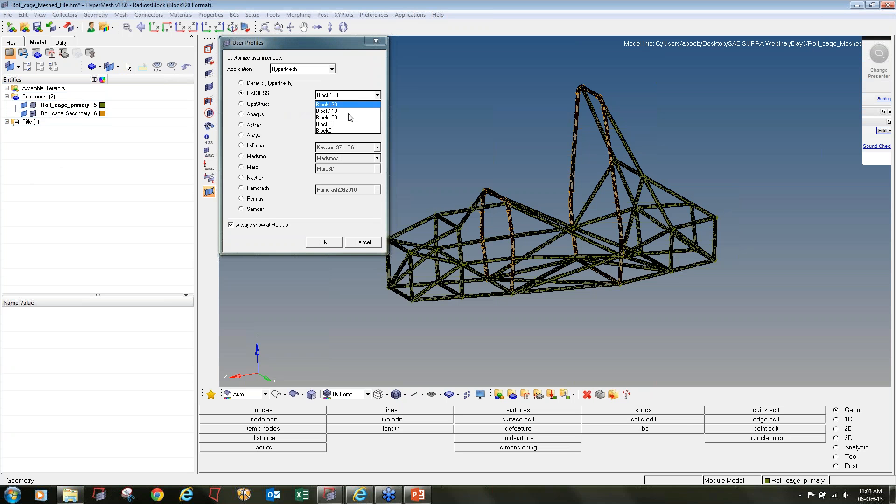
pyautogui.click(292, 103)
pyautogui.click(336, 96)
pyautogui.click(310, 116)
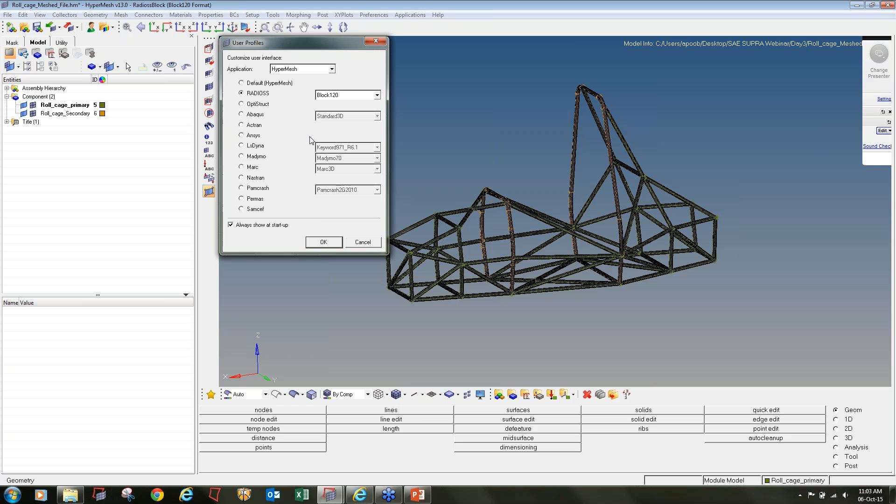
pyautogui.click(321, 242)
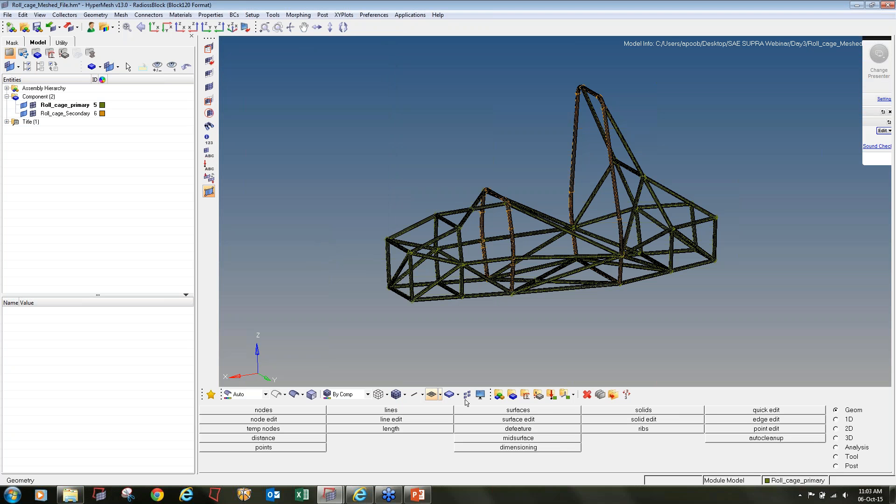
# - Create a green material named Steel, type ELASTO-PLASTIC, with card image M2_PLAS_JOHNS_ZERIL, and open its card for editing
pyautogui.click(526, 396)
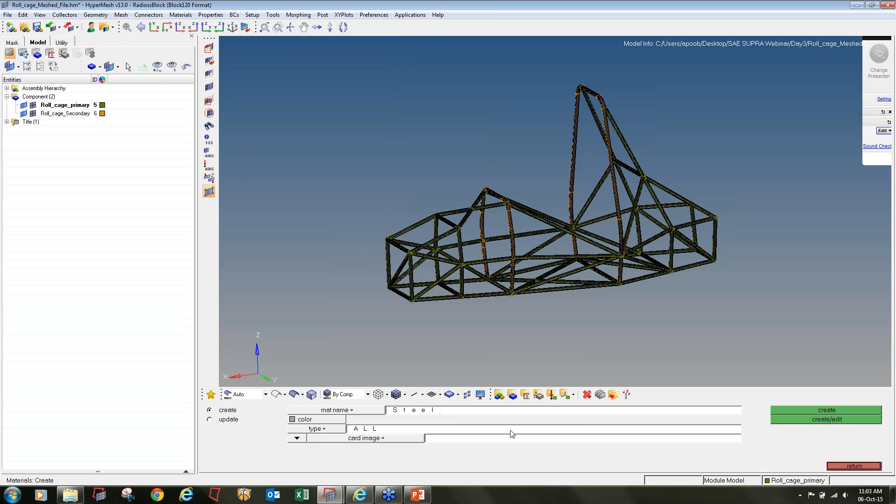
pyautogui.click(299, 419)
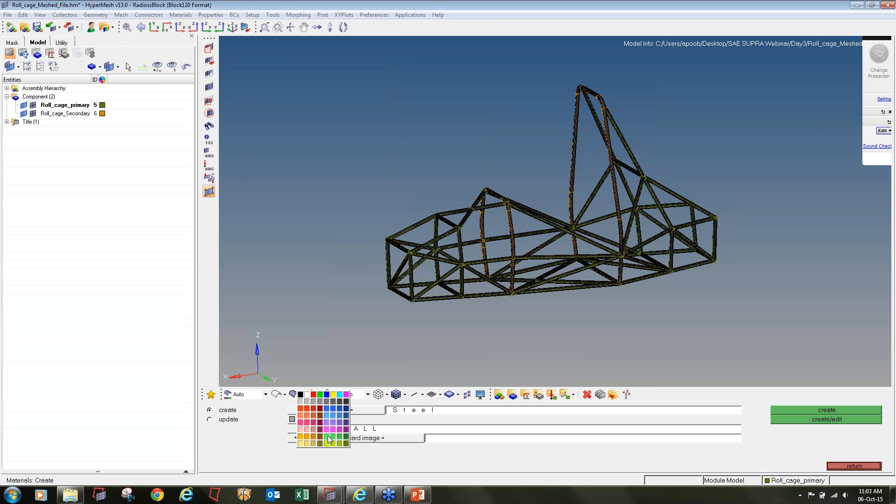
pyautogui.click(328, 436)
pyautogui.click(330, 429)
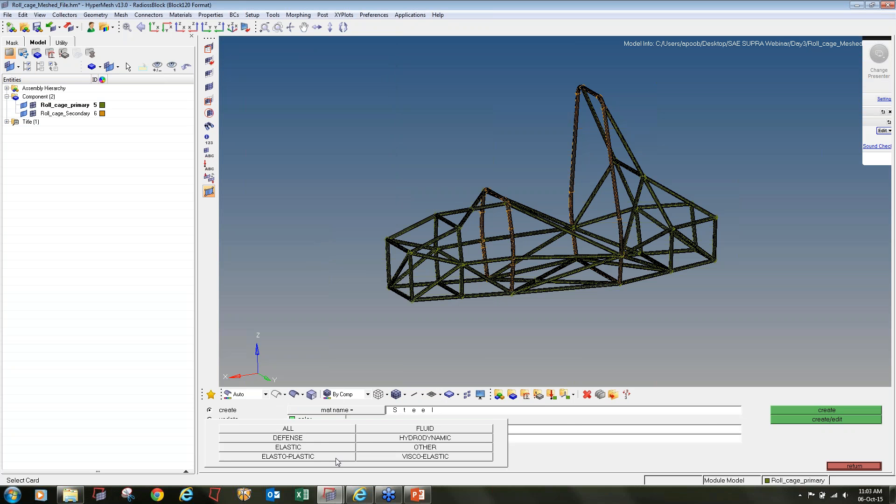
pyautogui.click(336, 456)
pyautogui.click(371, 437)
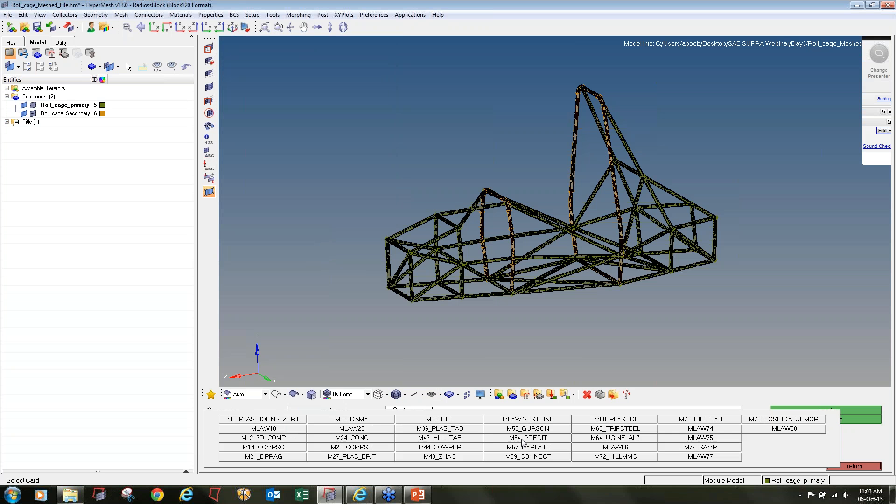
pyautogui.click(250, 420)
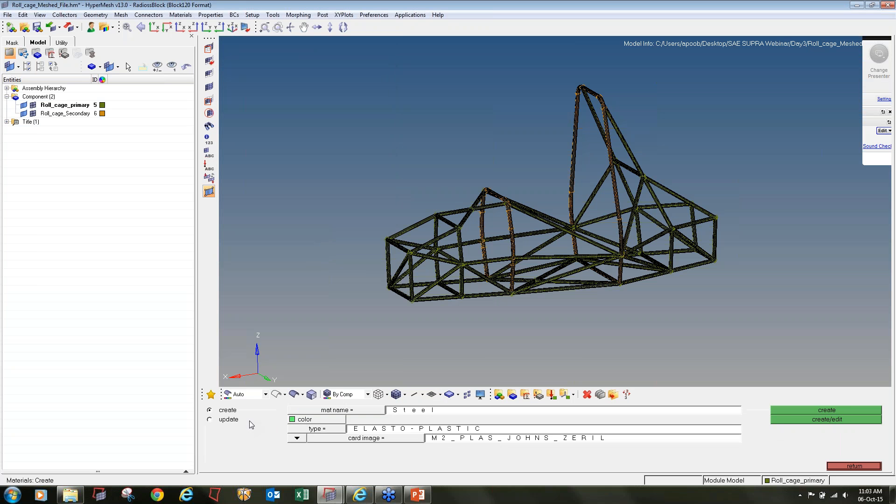
pyautogui.click(780, 419)
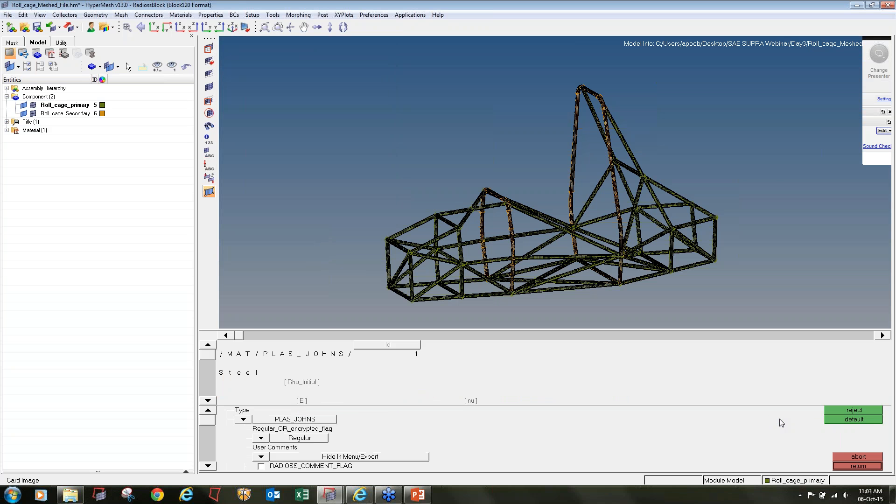
# - Set the Steel material's initial density (Rho_Initial) to 7.890e-09
pyautogui.click(208, 401)
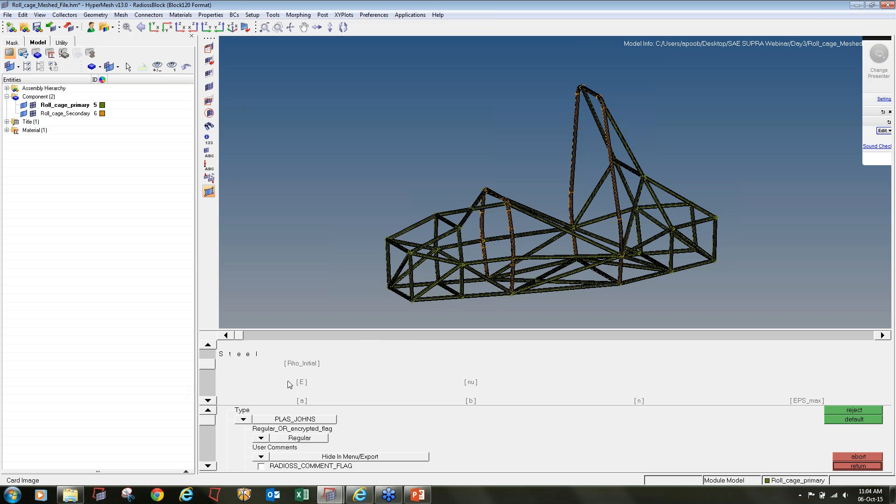
pyautogui.click(308, 367)
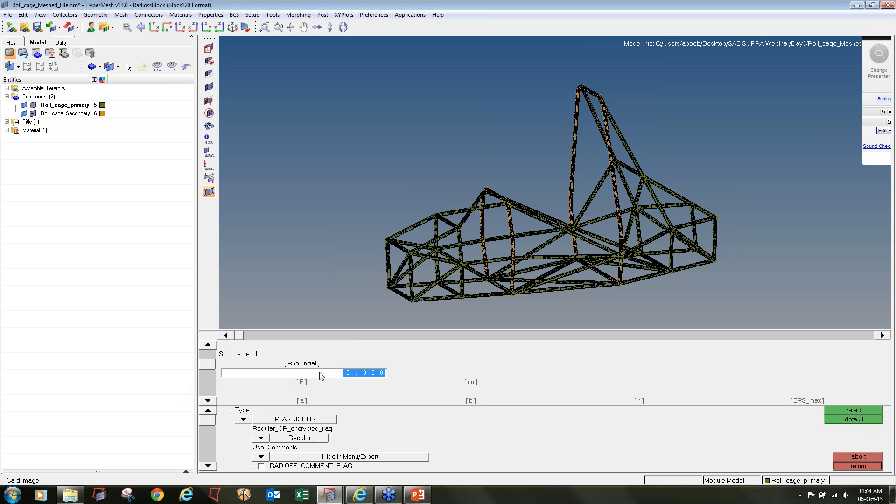
pyautogui.write('7')
pyautogui.write('.890e-09')
pyautogui.press('Return')
# - Set the Steel material's Young's modulus E to 2.1e05 and Poisson's ratio nu to 0.3
pyautogui.click(208, 400)
pyautogui.click(209, 402)
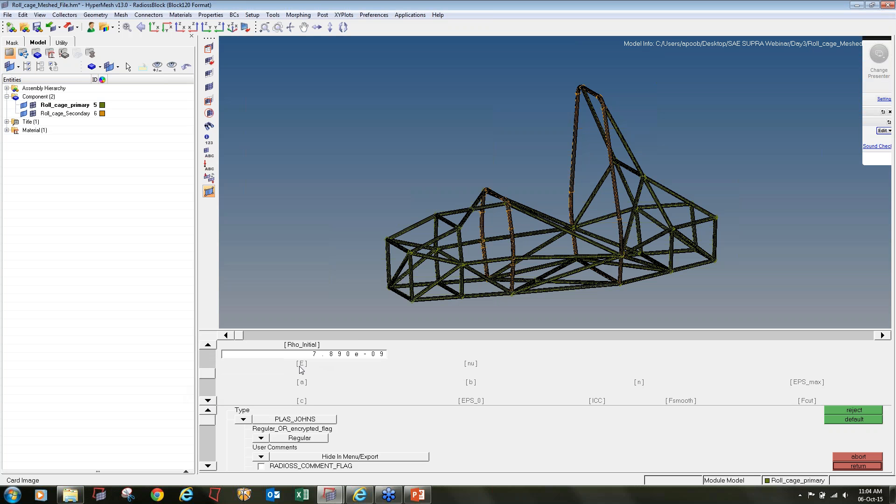
pyautogui.click(307, 369)
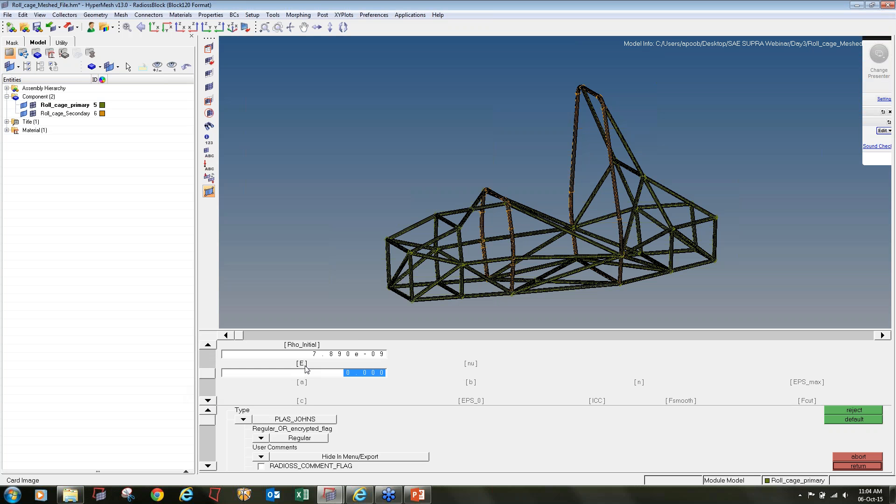
pyautogui.write('2.1e05')
pyautogui.press('Return')
pyautogui.click(469, 365)
pyautogui.write('0.3')
pyautogui.press('Return')
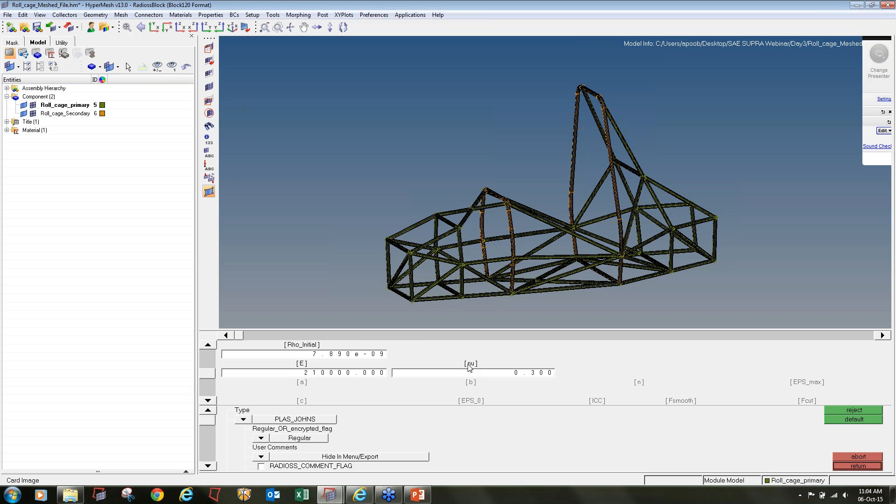
# - Set the Steel material's plasticity parameters a to 180, b to 230 and n to 0.2
pyautogui.click(212, 401)
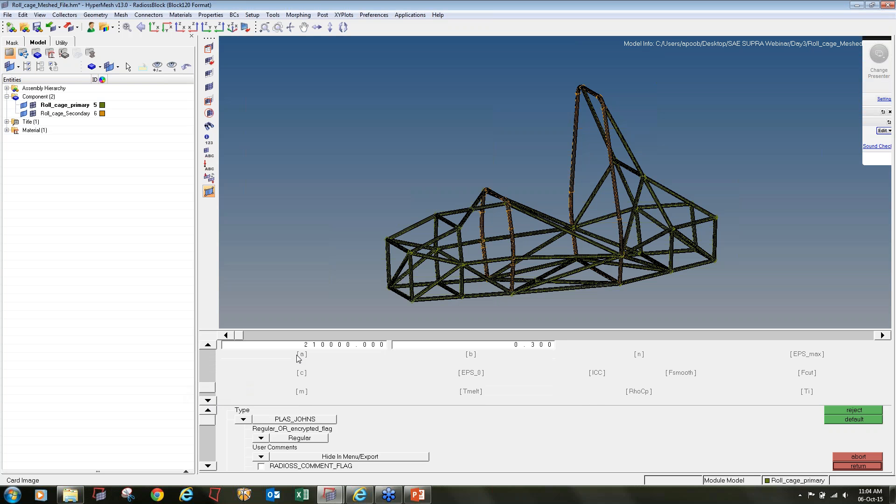
pyautogui.click(301, 354)
pyautogui.write('180.000')
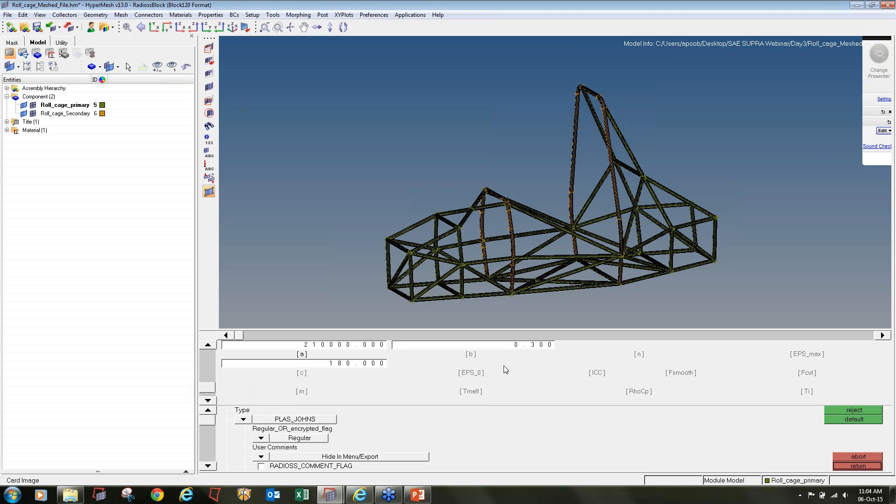
pyautogui.click(473, 355)
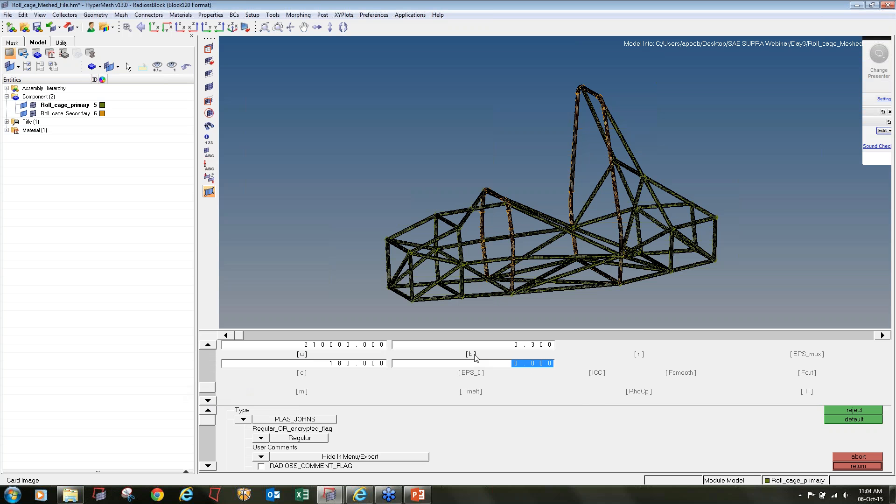
pyautogui.write('23')
pyautogui.click(639, 358)
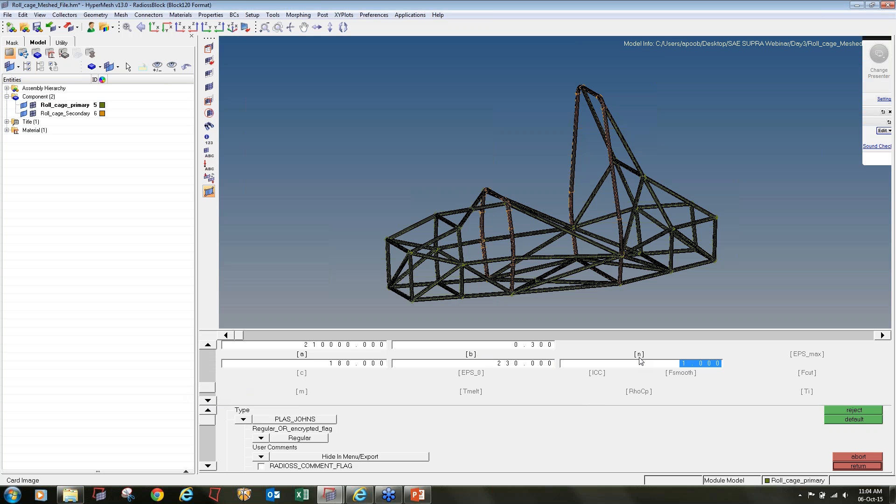
pyautogui.write('0')
# - Set the Steel material's SIG_max to 300, finish the material definition and list the materials in the model
pyautogui.click(882, 335)
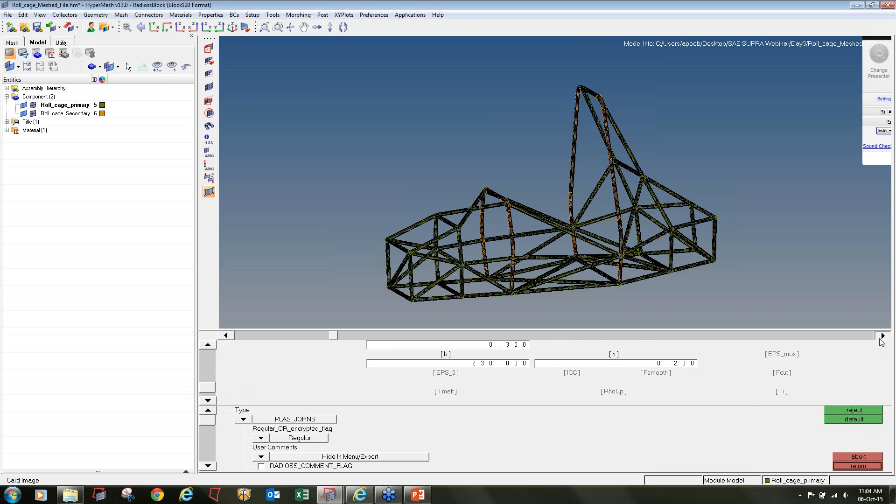
pyautogui.click(880, 339)
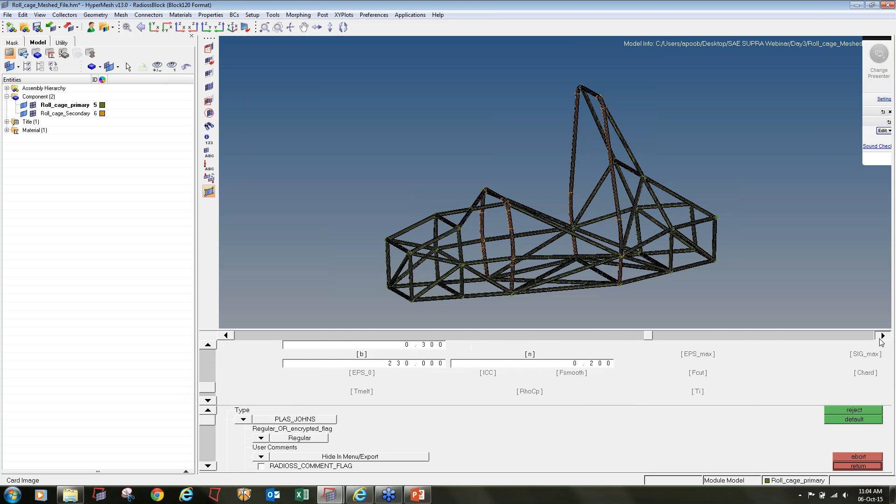
pyautogui.click(816, 362)
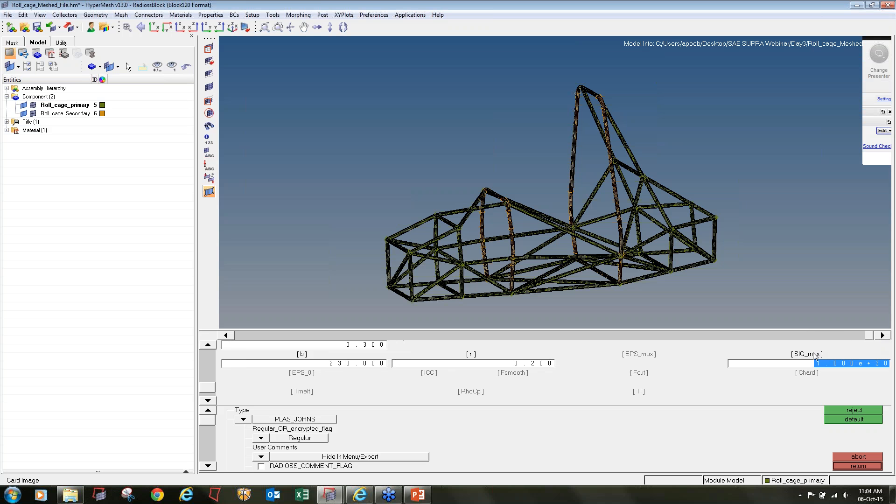
pyautogui.press('BackSpace')
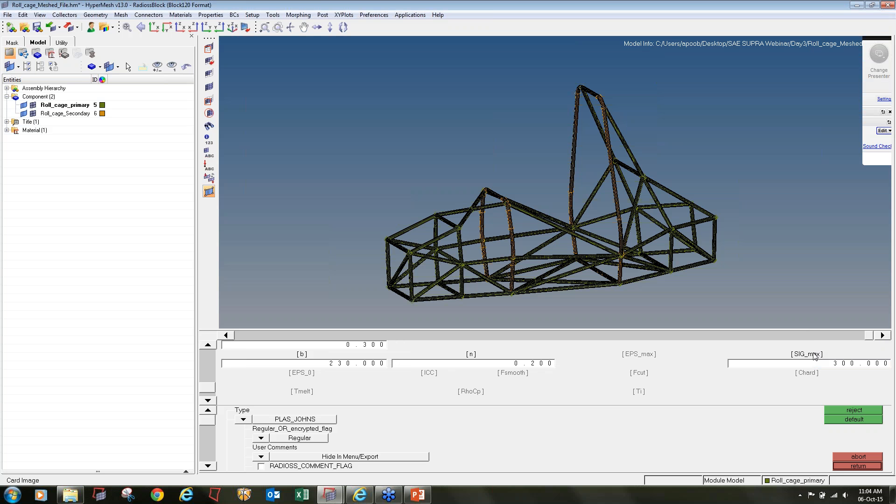
pyautogui.click(859, 465)
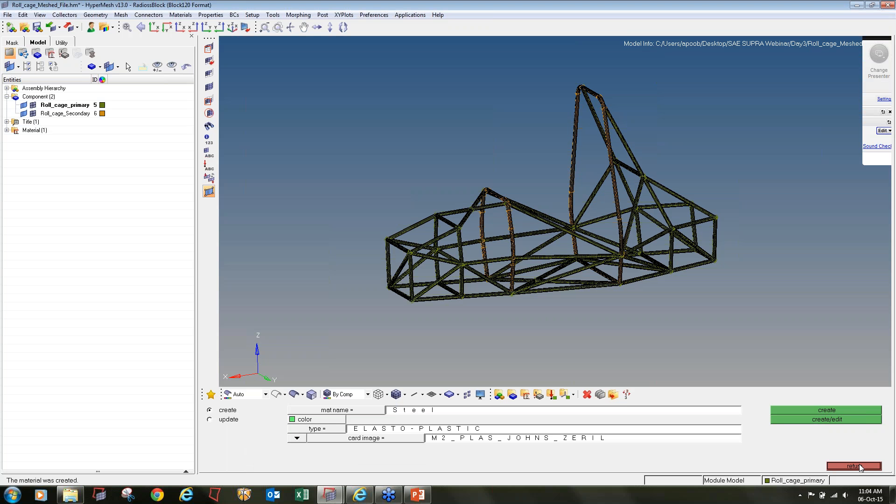
pyautogui.click(859, 464)
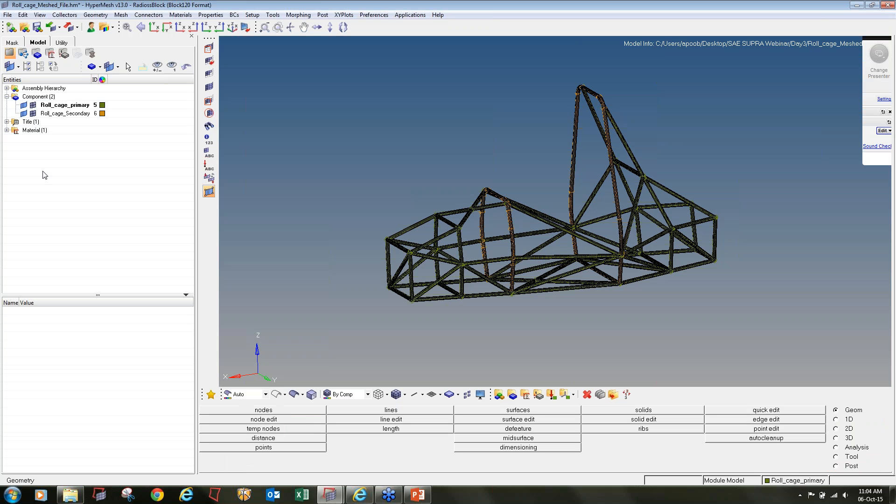
pyautogui.click(7, 130)
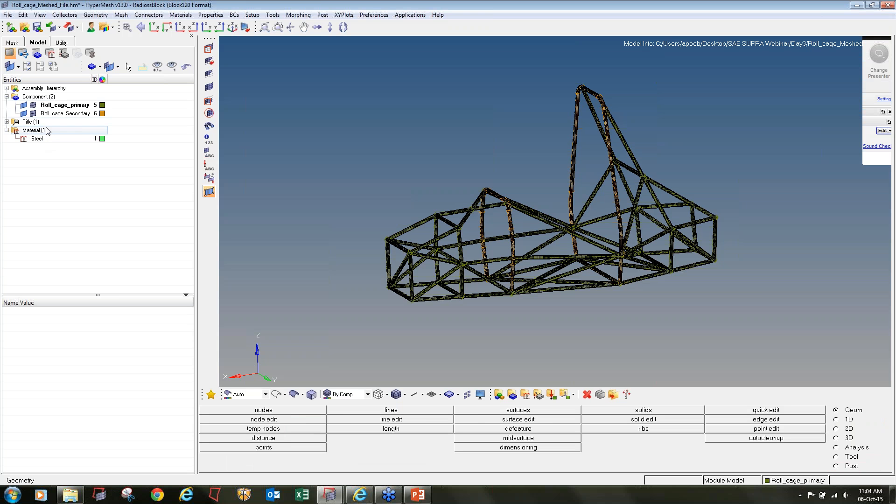
# - Start a new property named Primary_2.2 with a salmon-pink color and the type SURFACE
pyautogui.click(538, 396)
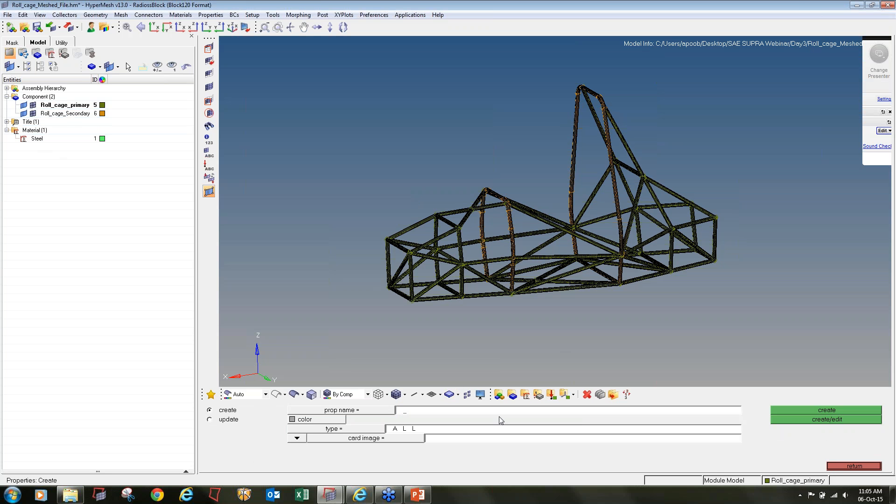
pyautogui.write('Primary_2.2')
pyautogui.click(319, 421)
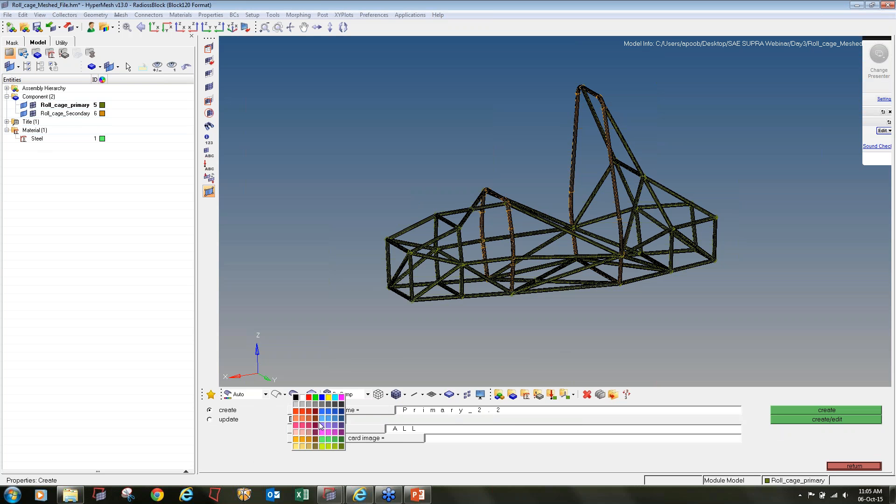
pyautogui.click(313, 434)
pyautogui.click(374, 439)
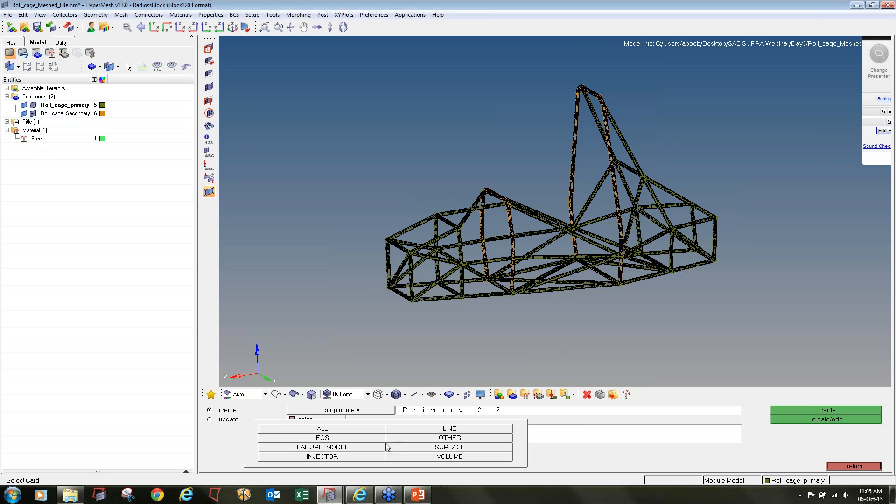
pyautogui.click(391, 448)
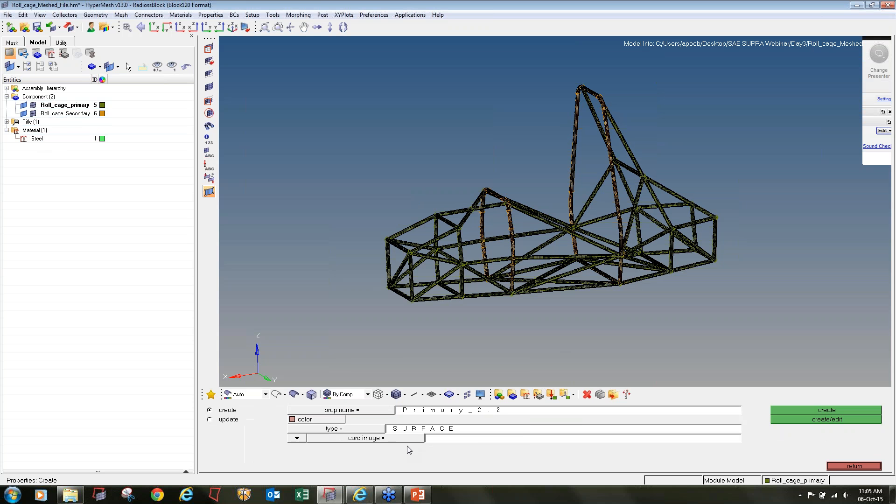
# - Give the Primary_2.2 property the P1_SHELL card image and a thickness of 2.2, and create it with its card open for editing
pyautogui.click(388, 439)
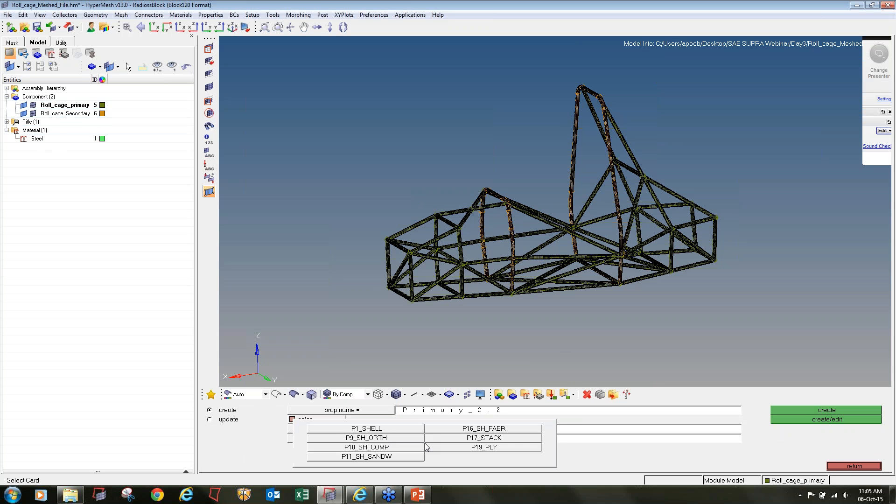
pyautogui.click(391, 430)
pyautogui.click(496, 457)
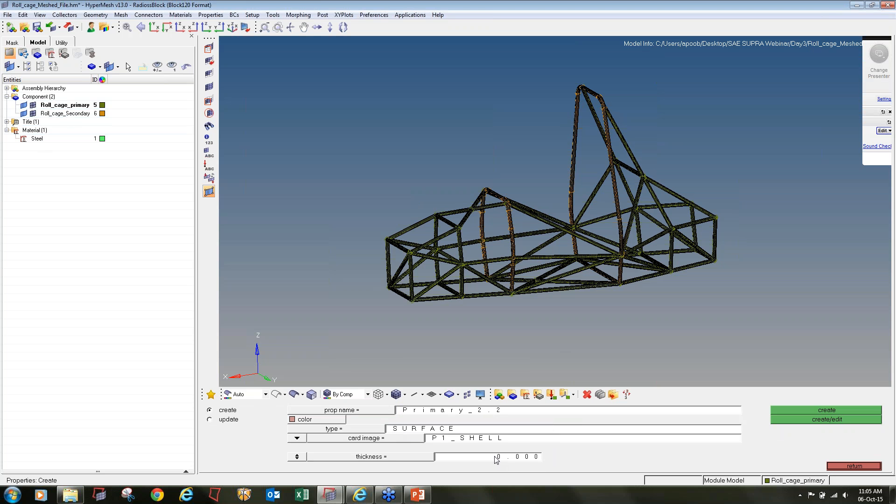
pyautogui.write('2')
pyautogui.click(845, 419)
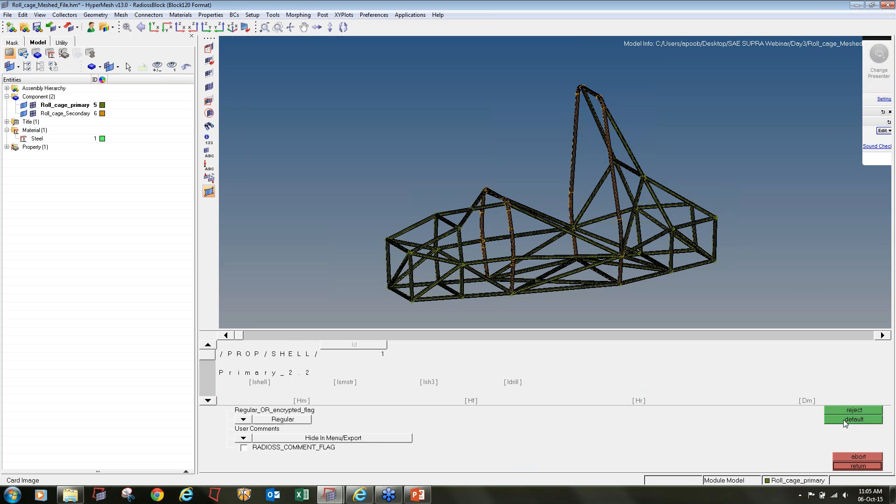
# - Enable the shell formulation Ishell on the Primary_2.2 card and set it to 24
pyautogui.click(210, 400)
pyautogui.click(210, 400)
pyautogui.click(210, 400)
pyautogui.click(210, 400)
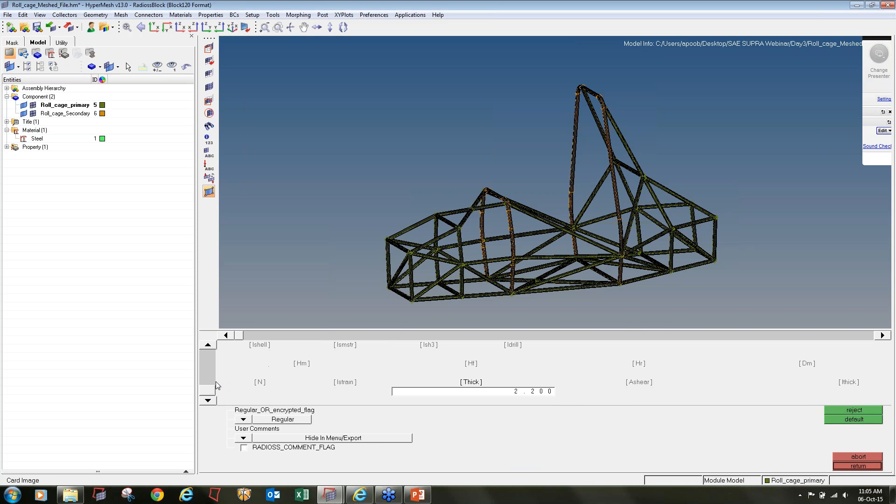
pyautogui.click(209, 346)
pyautogui.click(258, 357)
pyautogui.click(258, 364)
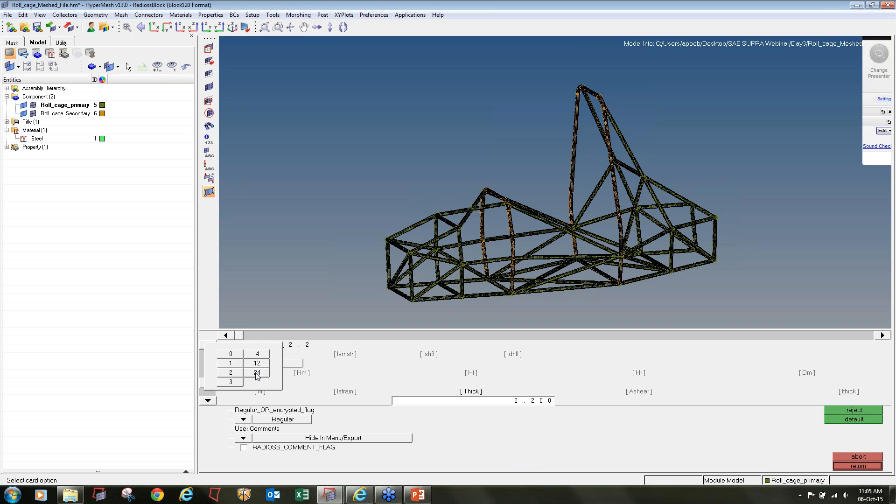
pyautogui.click(257, 373)
# - Set N on the Primary_2.2 card to 5 and finish the property definition
pyautogui.click(260, 391)
pyautogui.click(260, 400)
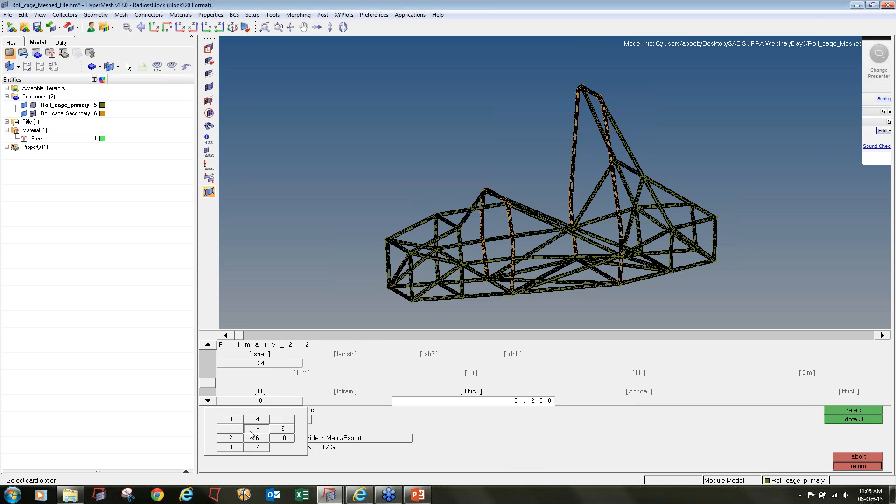
pyautogui.click(255, 429)
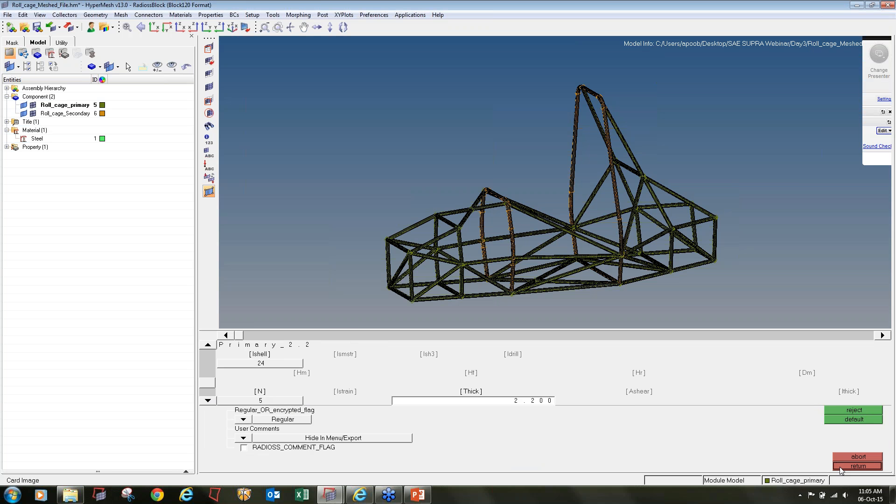
pyautogui.click(858, 466)
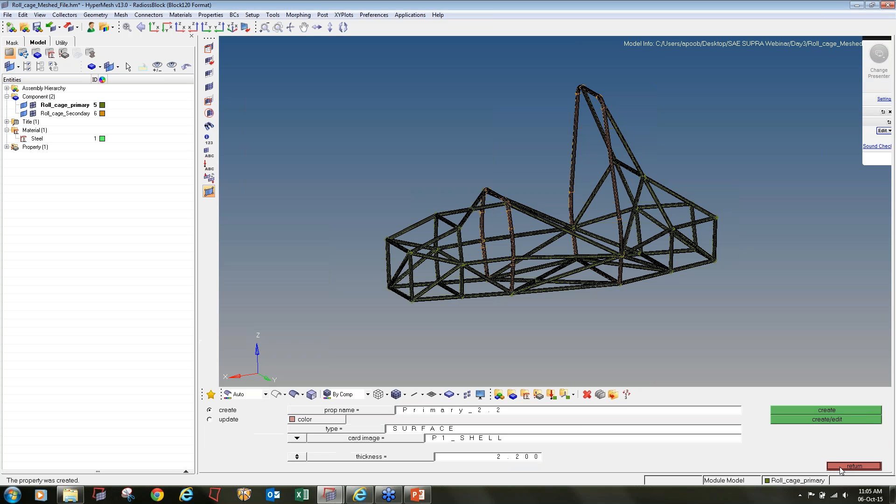
pyautogui.click(842, 466)
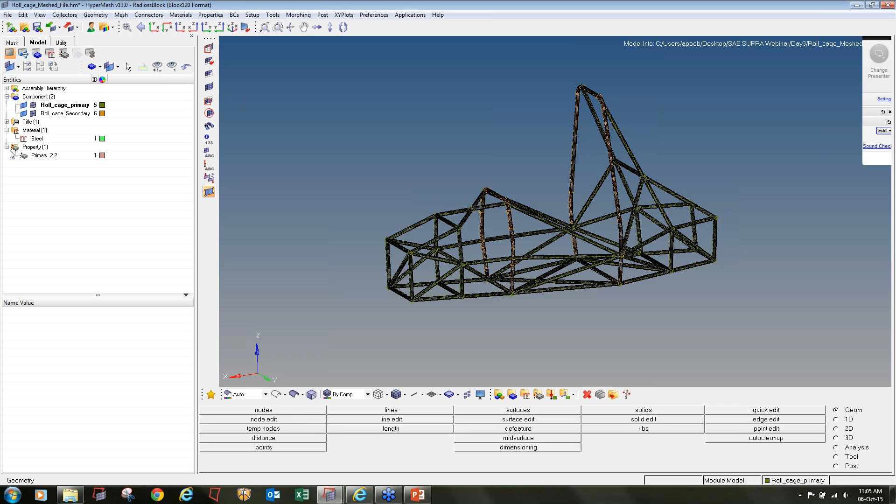
# - Start another new property and name it Secondary_3
pyautogui.click(538, 394)
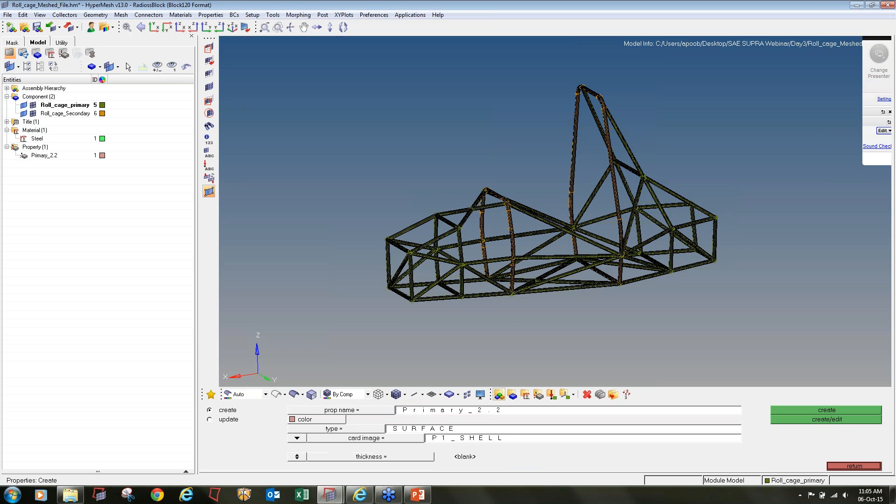
pyautogui.click(447, 411)
pyautogui.write('Secondary_3')
# - Rename the existing property Primary_2.2 as Primary_2_2
pyautogui.rightClick(45, 156)
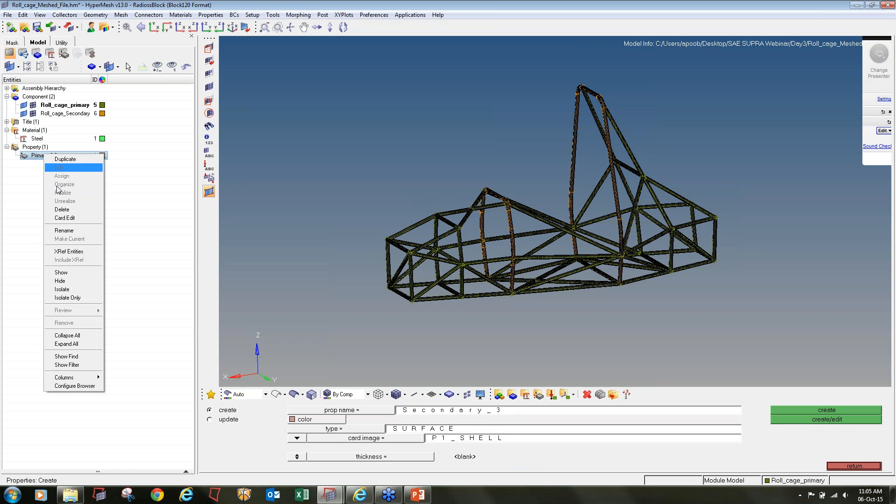
pyautogui.click(74, 230)
pyautogui.press('Right')
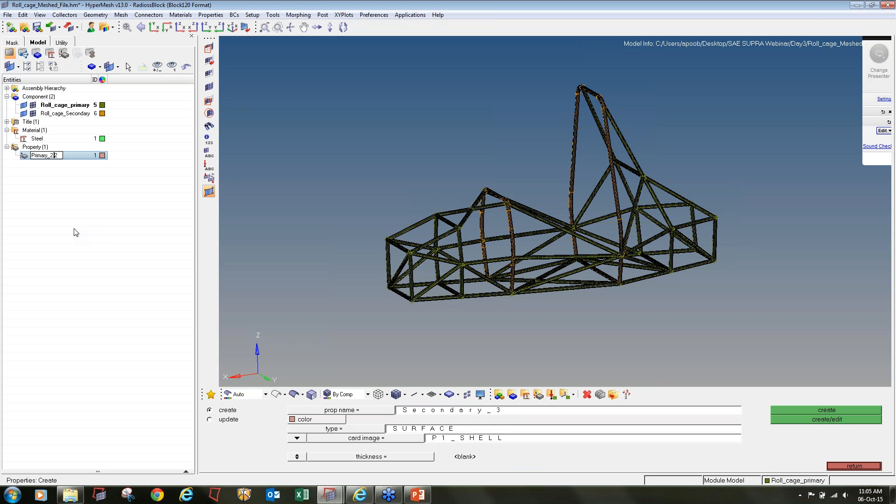
pyautogui.write('_')
pyautogui.press('Return')
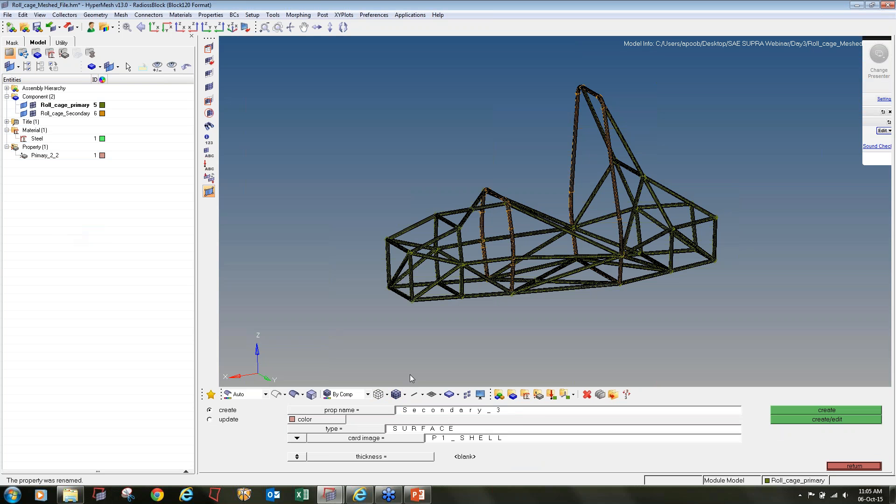
# - Give the new Secondary_3 property a violet color and the type SURFACE
pyautogui.click(332, 419)
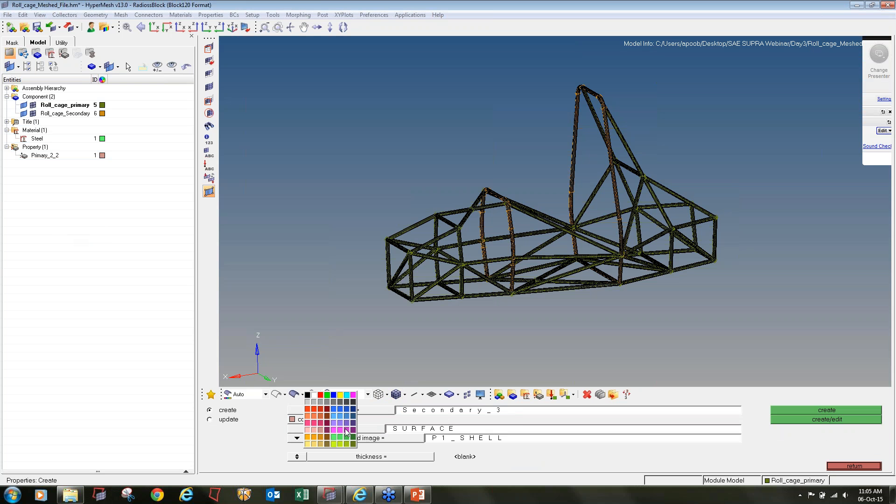
pyautogui.click(347, 425)
pyautogui.click(353, 432)
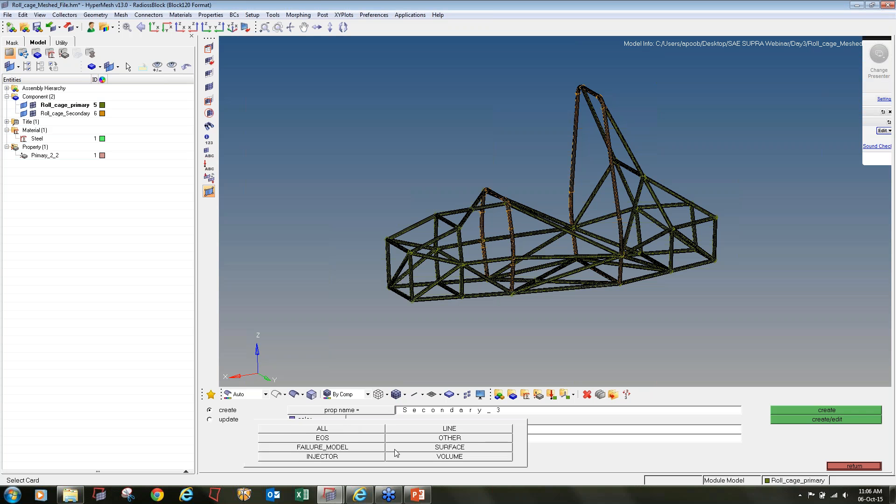
pyautogui.click(397, 448)
# - Assign the P1_SHELL card image and a thickness of 3 to Secondary_3, and create it with its card open for editing
pyautogui.click(390, 440)
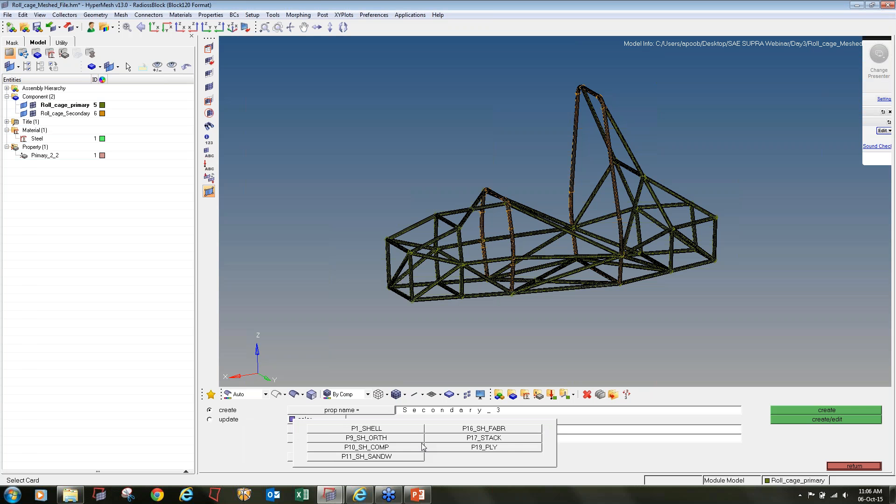
pyautogui.click(395, 429)
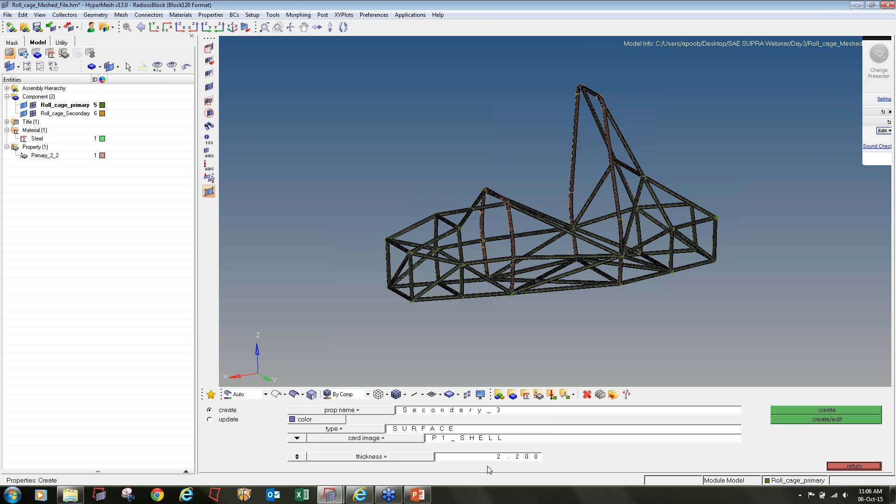
pyautogui.click(489, 460)
pyautogui.write('3')
pyautogui.click(824, 419)
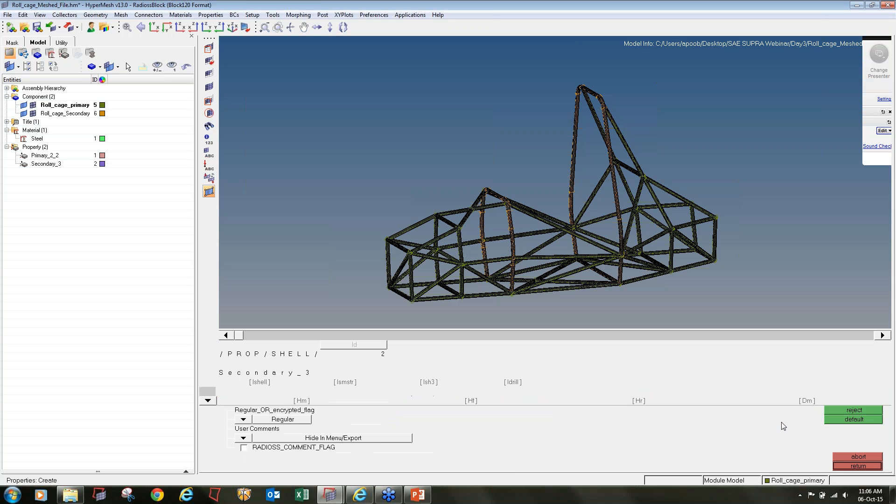
# - Enable the shell formulation Ishell on the Secondary_3 card and set it to 24
pyautogui.click(253, 383)
pyautogui.click(262, 391)
pyautogui.click(255, 371)
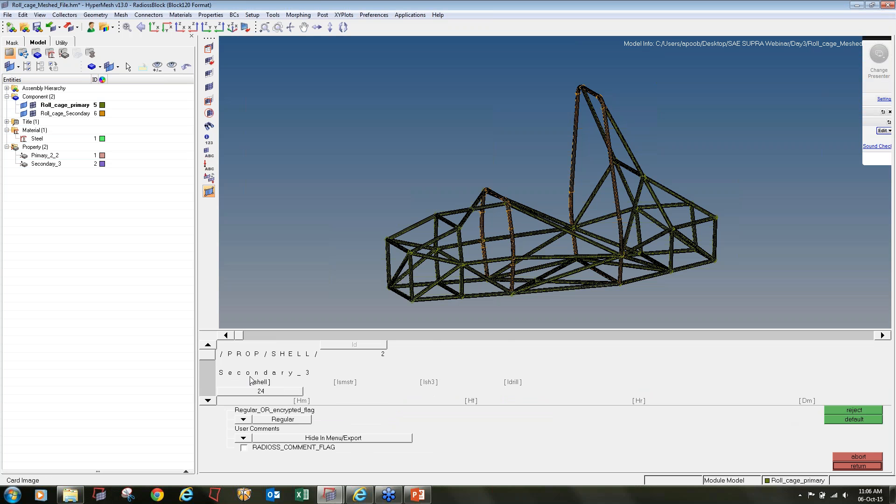
# - Enable N on the Secondary_3 card, set it to 5 and finish the property definition
pyautogui.click(208, 400)
pyautogui.click(207, 400)
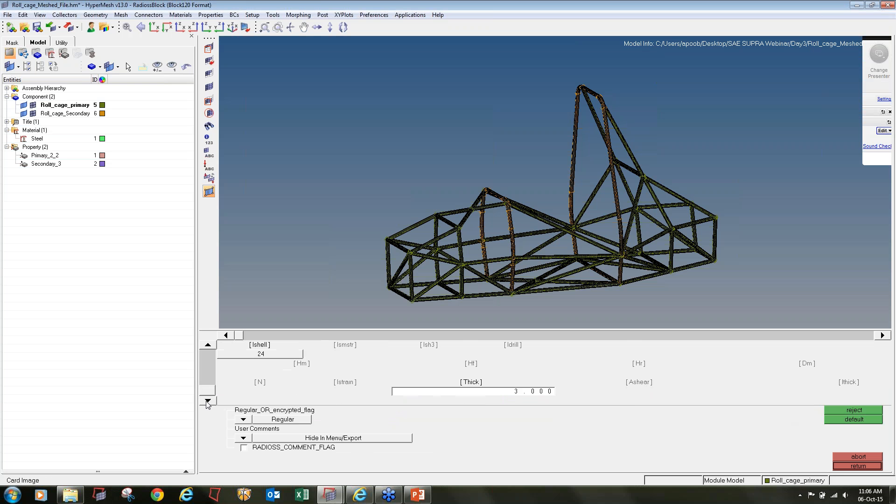
pyautogui.click(260, 384)
pyautogui.click(264, 392)
pyautogui.click(257, 363)
pyautogui.click(835, 466)
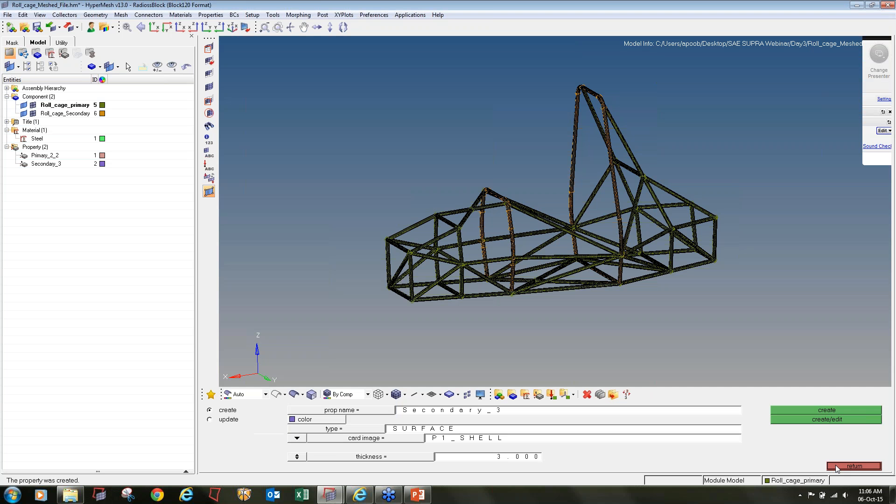
pyautogui.click(836, 465)
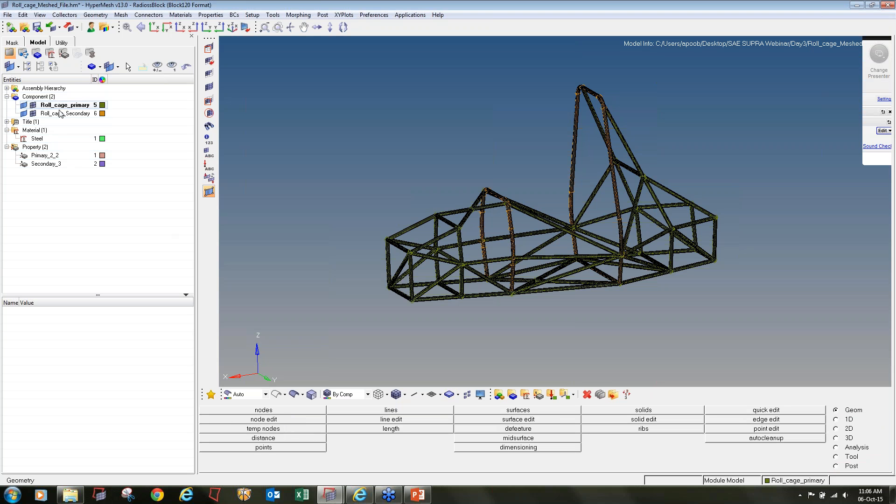
# - Update the Roll_cage_primary component with the Part card image, the Primary_2_2 property and the Steel material
pyautogui.click(512, 394)
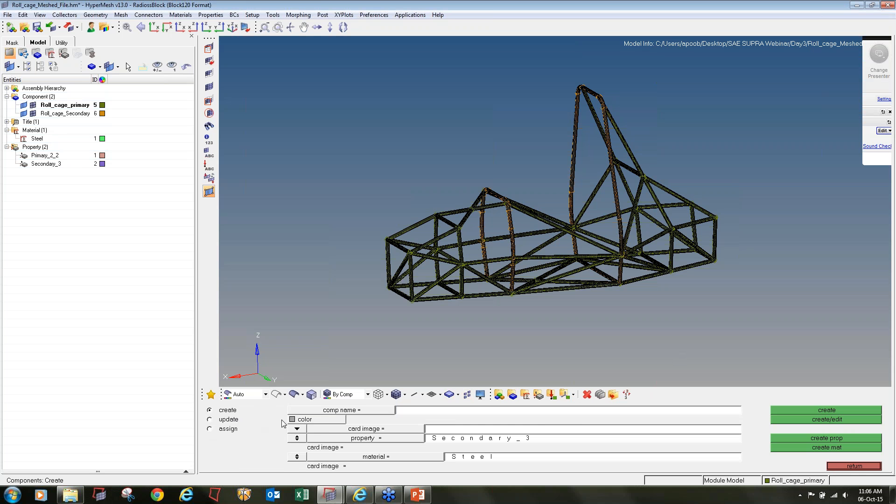
pyautogui.click(225, 419)
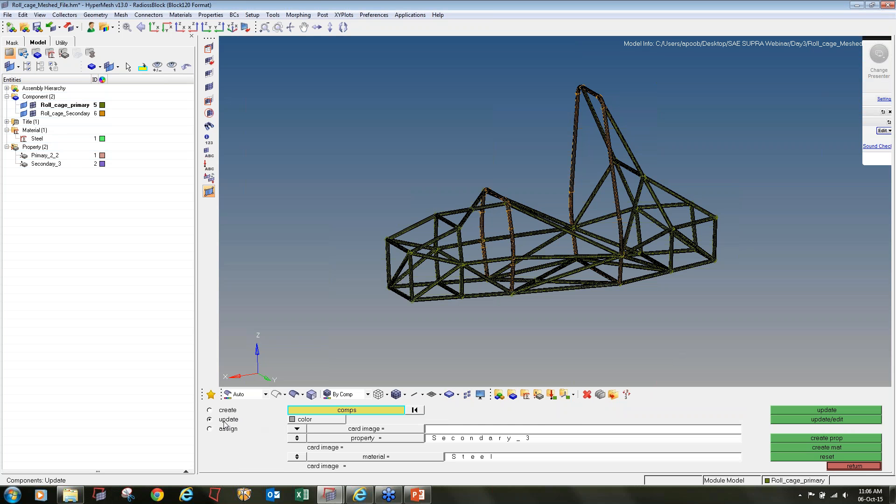
pyautogui.click(310, 410)
pyautogui.click(227, 413)
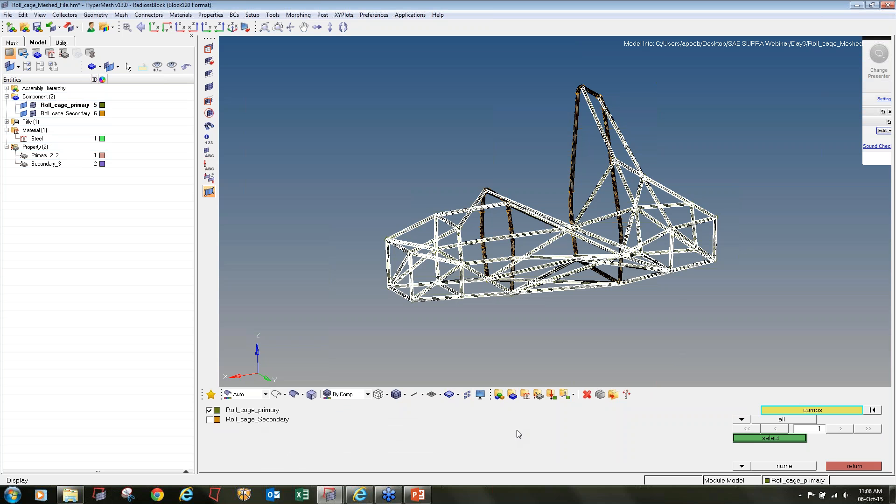
pyautogui.click(753, 439)
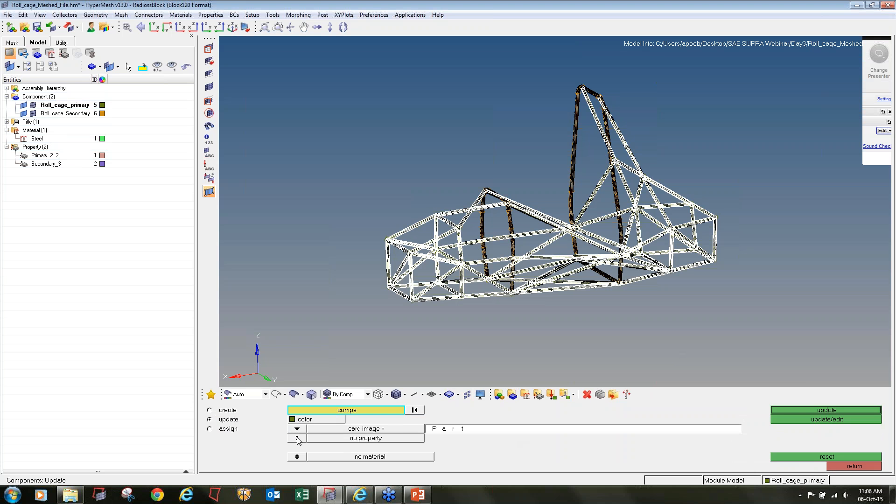
pyautogui.click(321, 430)
pyautogui.click(424, 428)
pyautogui.click(334, 439)
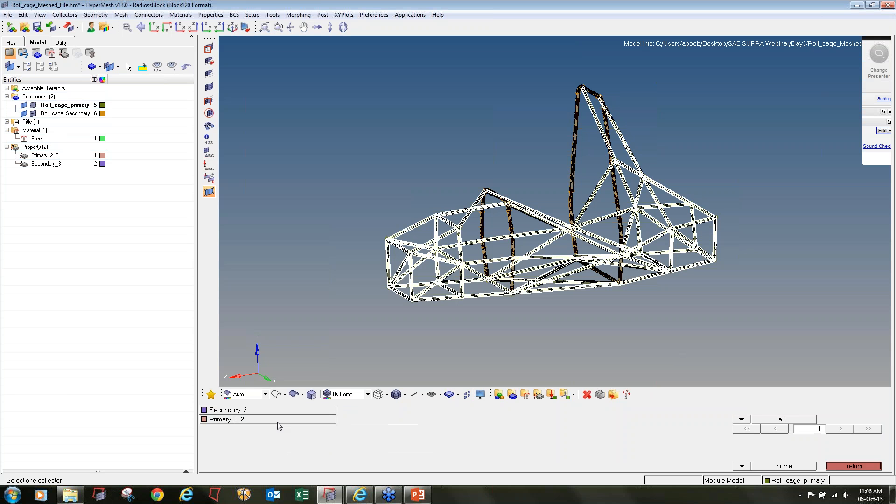
pyautogui.click(278, 420)
pyautogui.click(339, 455)
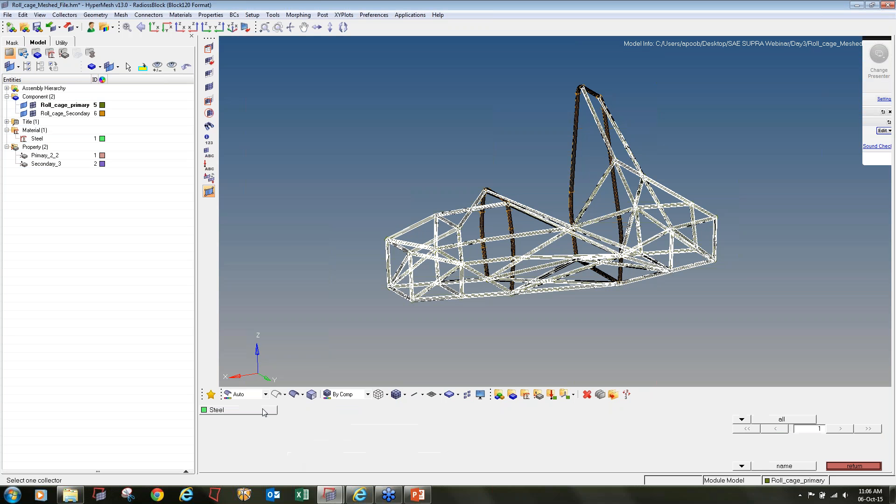
pyautogui.click(265, 412)
pyautogui.click(861, 413)
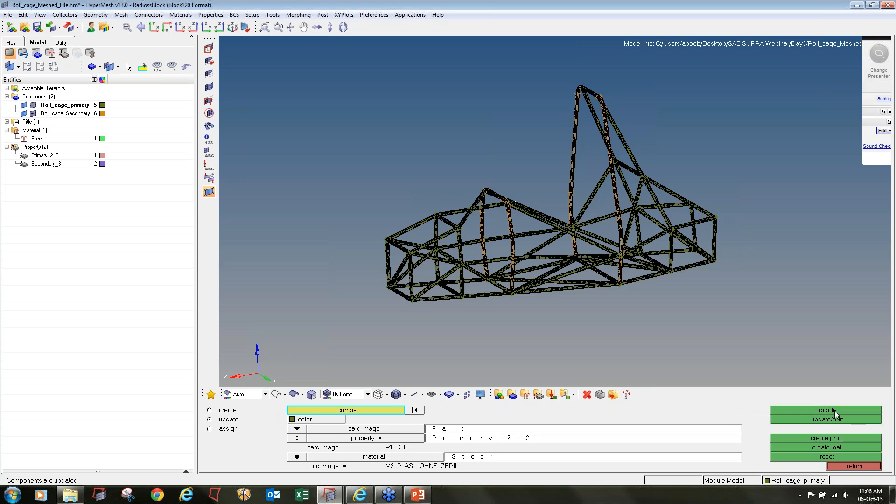
# - Update the Roll_cage_Secondary component with the Part card image, the Secondary_3 property and the Steel material
pyautogui.press('d')
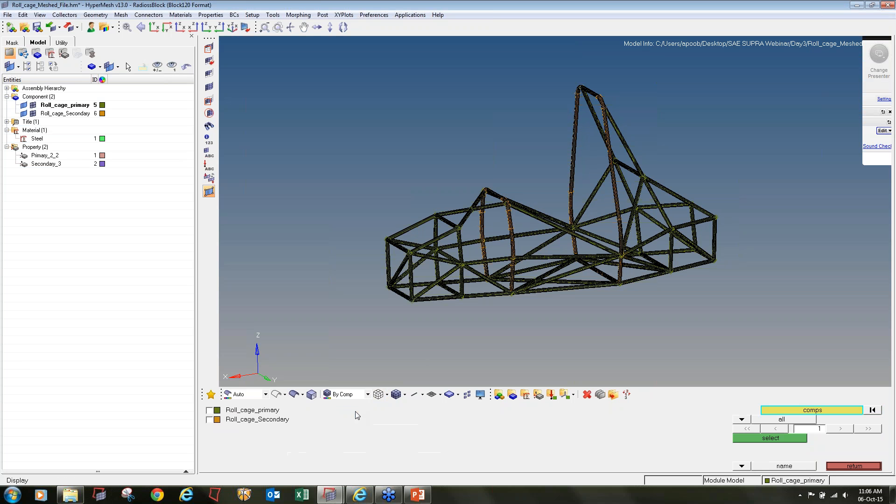
pyautogui.click(265, 423)
pyautogui.click(754, 438)
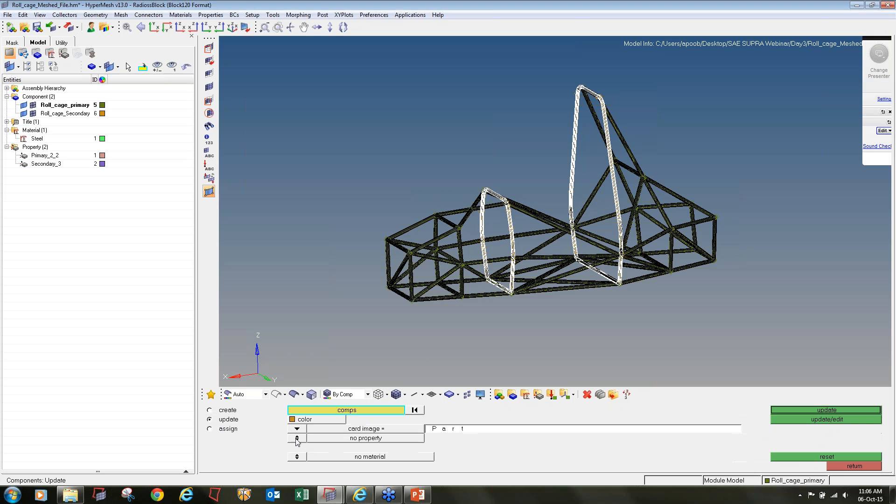
pyautogui.click(334, 432)
pyautogui.click(425, 429)
pyautogui.click(335, 440)
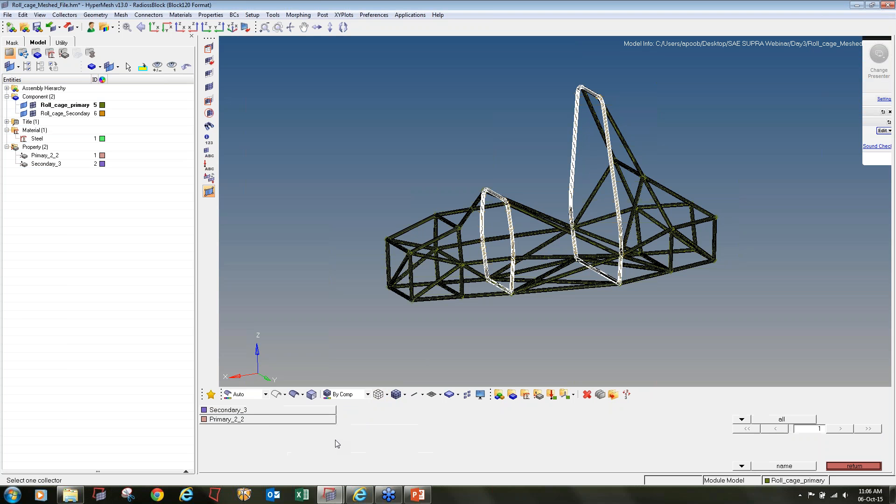
pyautogui.click(268, 412)
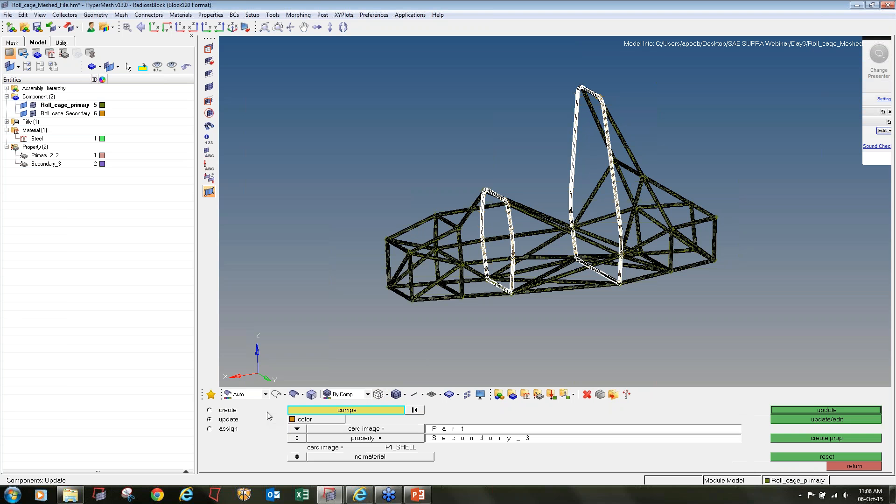
pyautogui.click(328, 458)
pyautogui.click(240, 412)
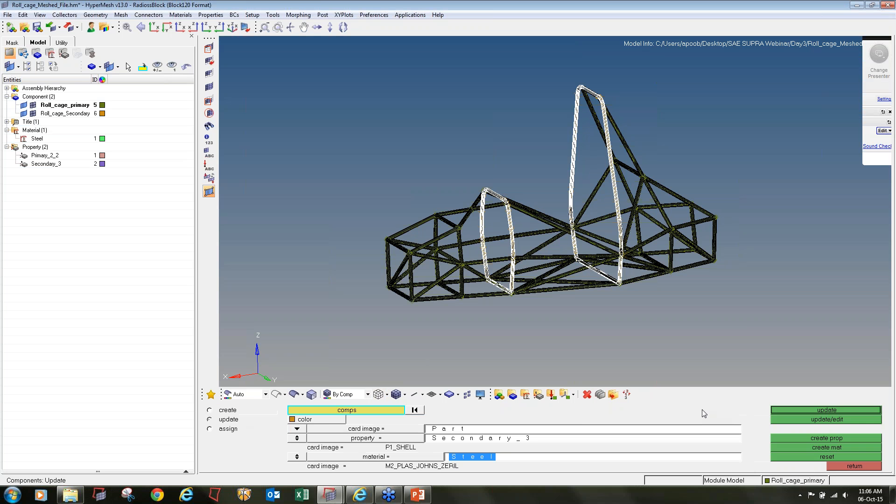
pyautogui.click(812, 411)
pyautogui.click(836, 467)
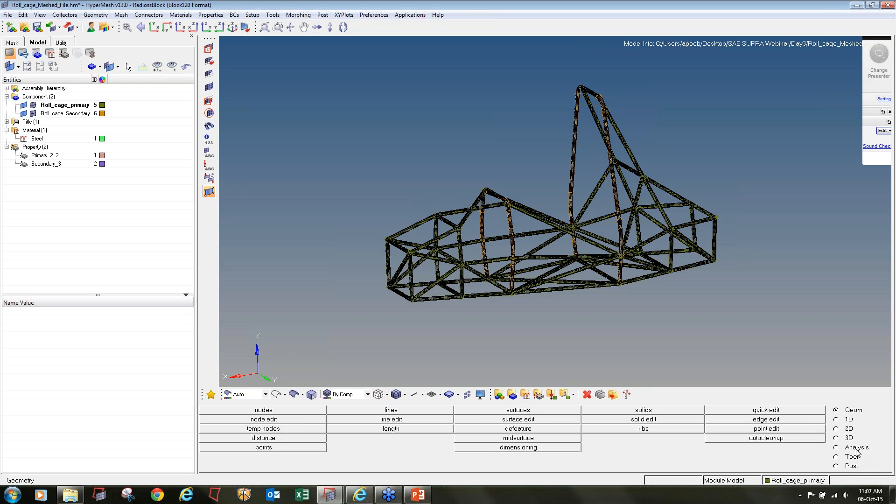
# - Create a yellow interface named Contact with type and card image TYPE7
pyautogui.click(837, 447)
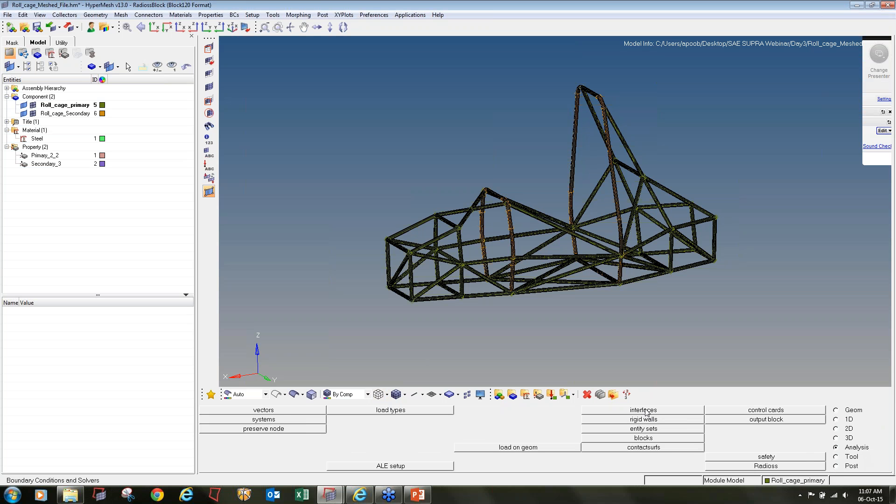
pyautogui.click(666, 411)
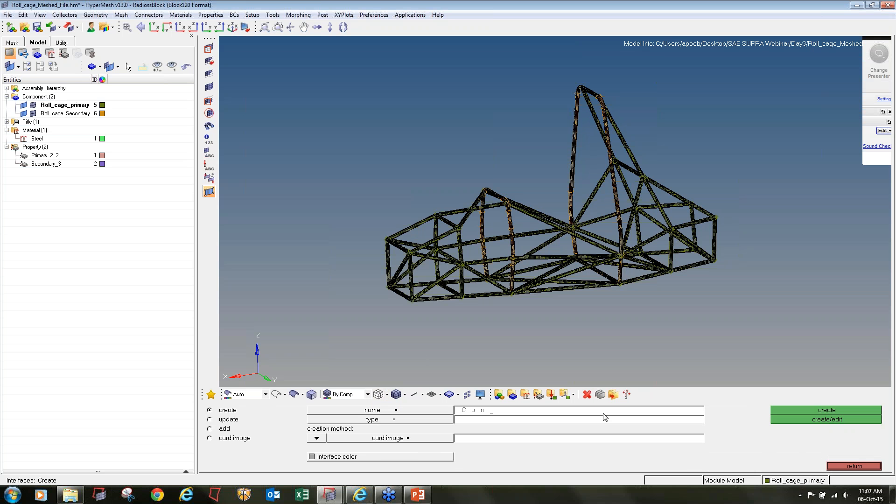
pyautogui.click(402, 421)
pyautogui.click(380, 420)
pyautogui.click(350, 457)
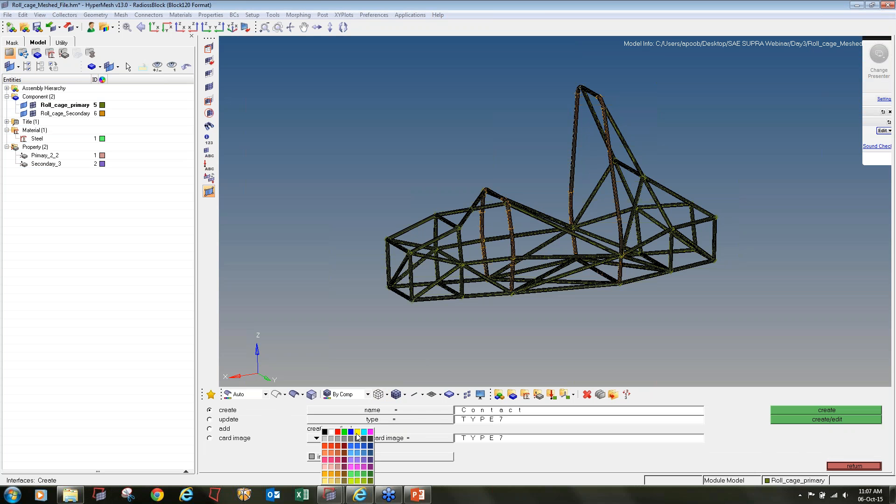
pyautogui.click(358, 433)
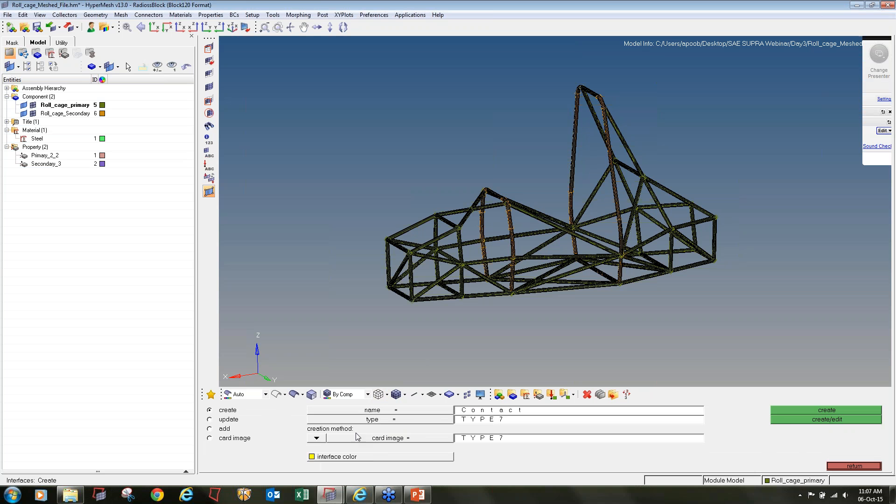
pyautogui.click(788, 411)
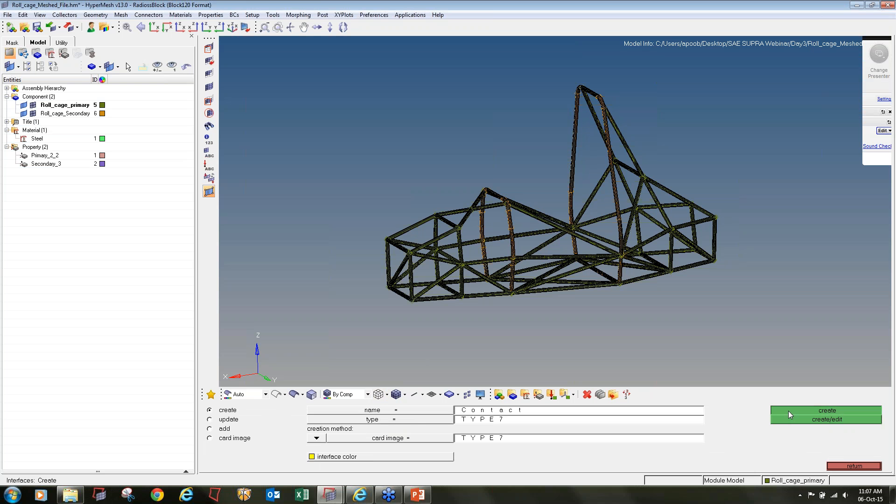
# - Set both the master and the slave definition method of the Contact interface to comps
pyautogui.click(214, 430)
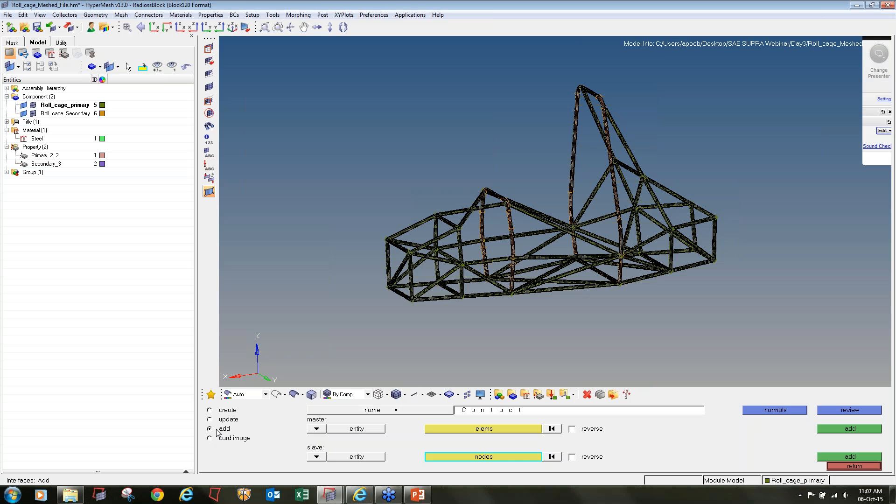
pyautogui.click(316, 428)
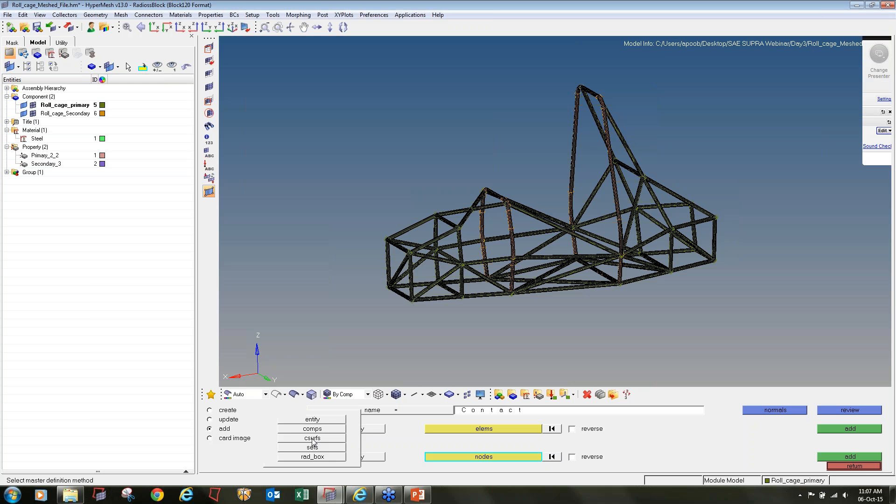
pyautogui.click(317, 429)
pyautogui.click(316, 457)
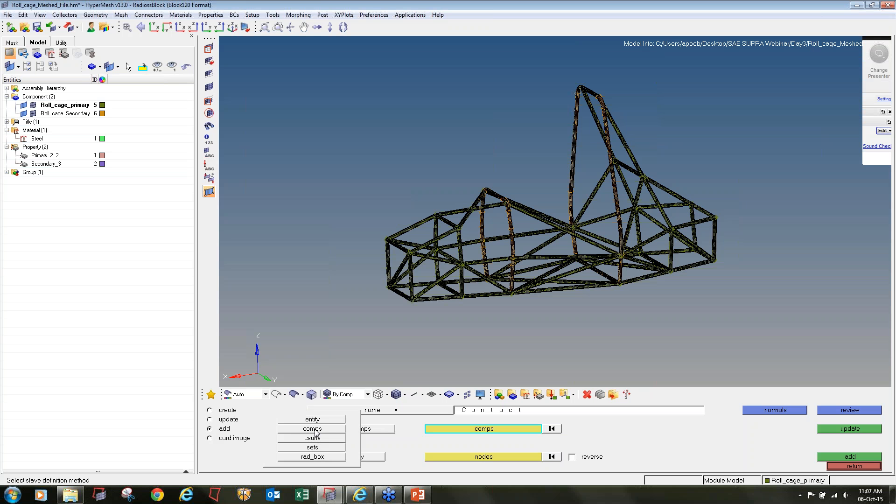
pyautogui.click(317, 429)
# - Assign Roll_cage_primary and Roll_cage_Secondary as the master components of the Contact interface
pyautogui.click(477, 433)
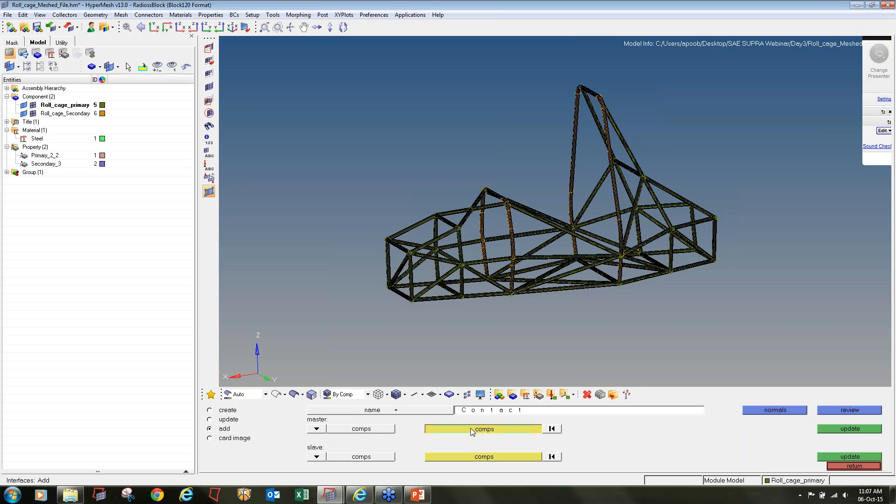
pyautogui.click(470, 428)
pyautogui.click(251, 411)
pyautogui.click(254, 419)
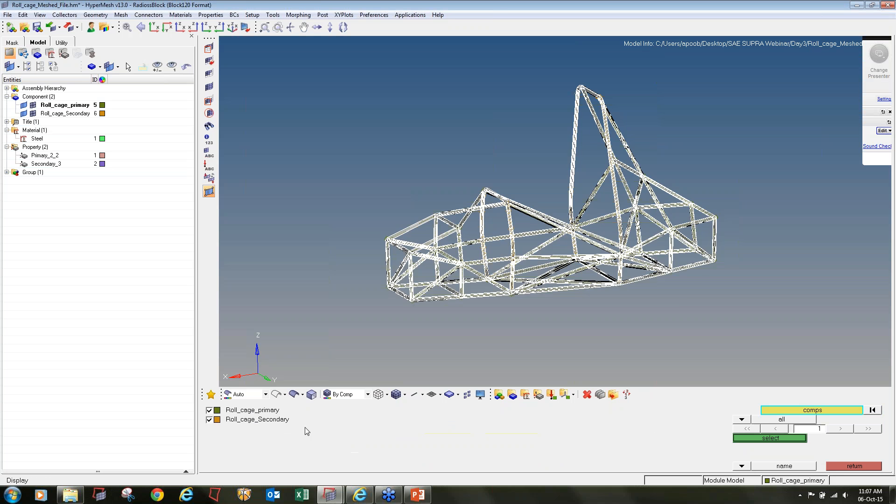
pyautogui.click(735, 438)
pyautogui.click(839, 430)
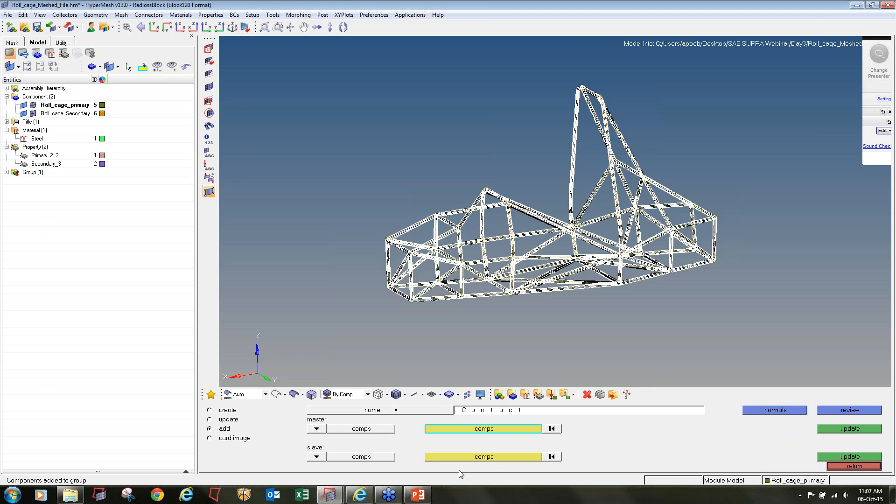
# - Assign Roll_cage_primary and Roll_cage_Secondary as the slave components of the Contact interface
pyautogui.click(457, 458)
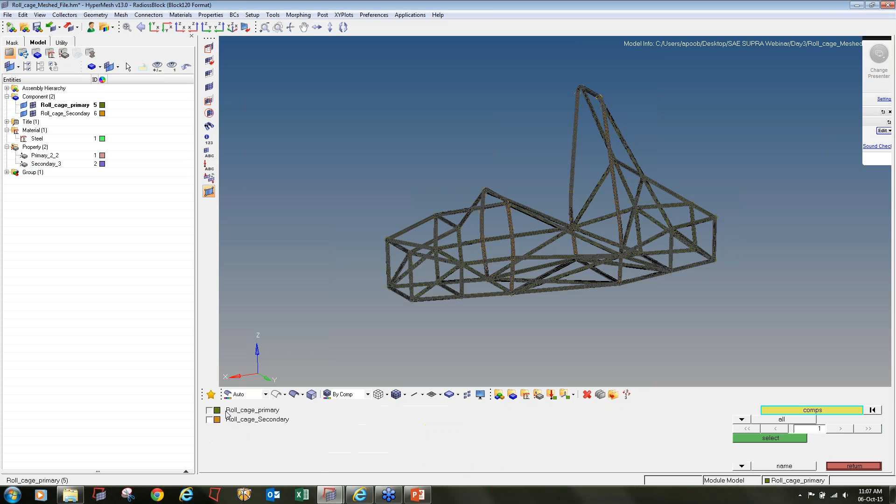
pyautogui.click(253, 410)
pyautogui.click(254, 419)
pyautogui.click(736, 438)
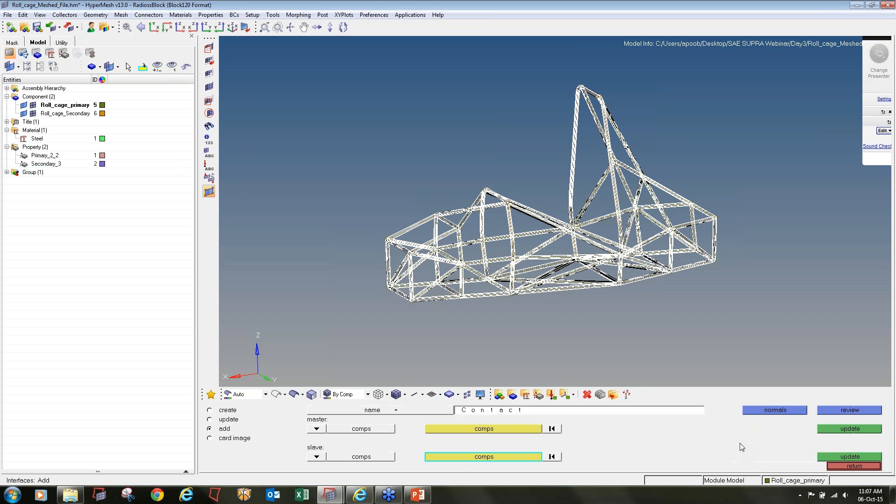
pyautogui.click(826, 455)
# - Review the Contact interface and examine its master and slave entities closely at the front corner joint of the cage
pyautogui.click(831, 409)
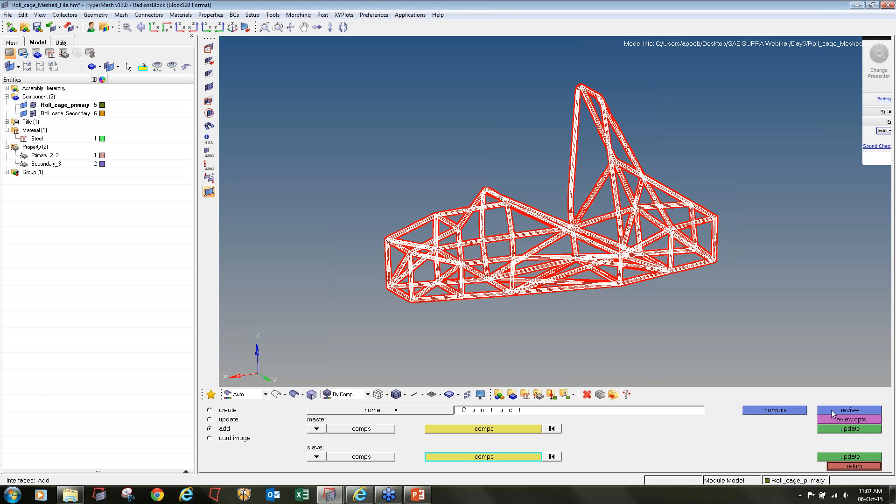
pyautogui.keyDown('ctrl'); pyautogui.moveTo(396, 239); pyautogui.dragTo(424, 255, button='right'); pyautogui.keyUp('ctrl')
pyautogui.keyDown('ctrl'); pyautogui.scroll(8, 420, 260); pyautogui.keyUp('ctrl')
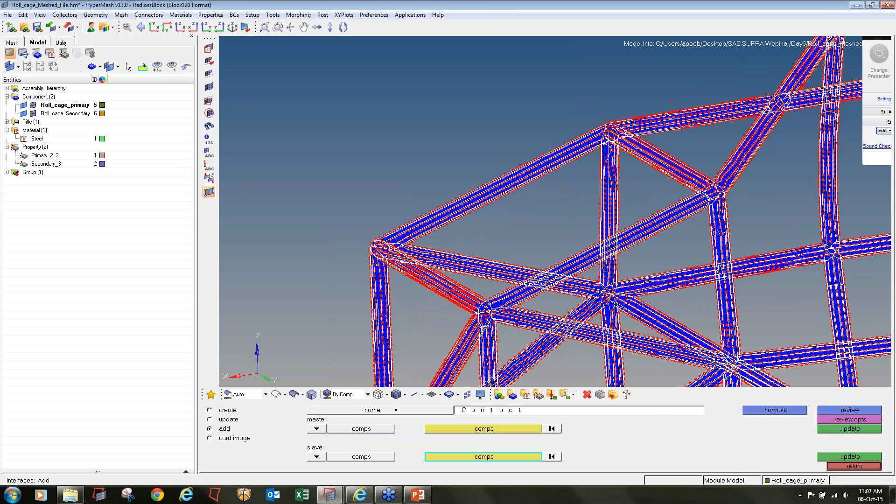
pyautogui.scroll(3, 406, 263)
pyautogui.scroll(4, 322, 198)
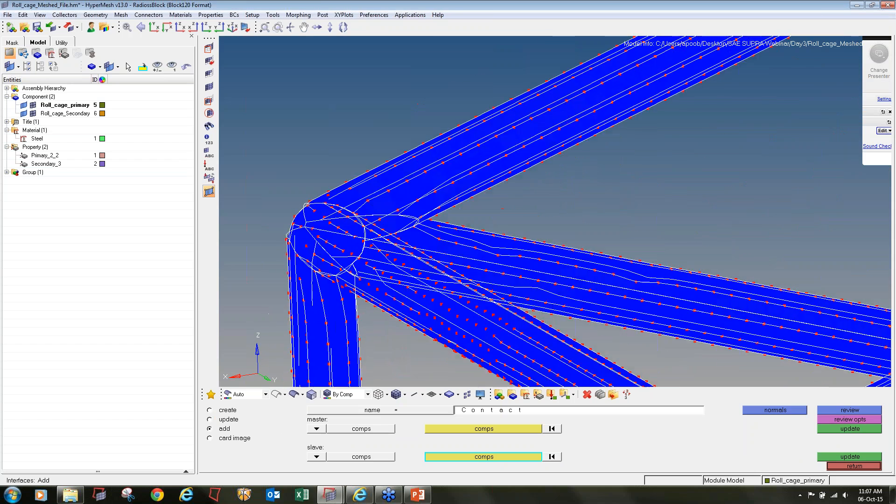
pyautogui.scroll(3, 394, 217)
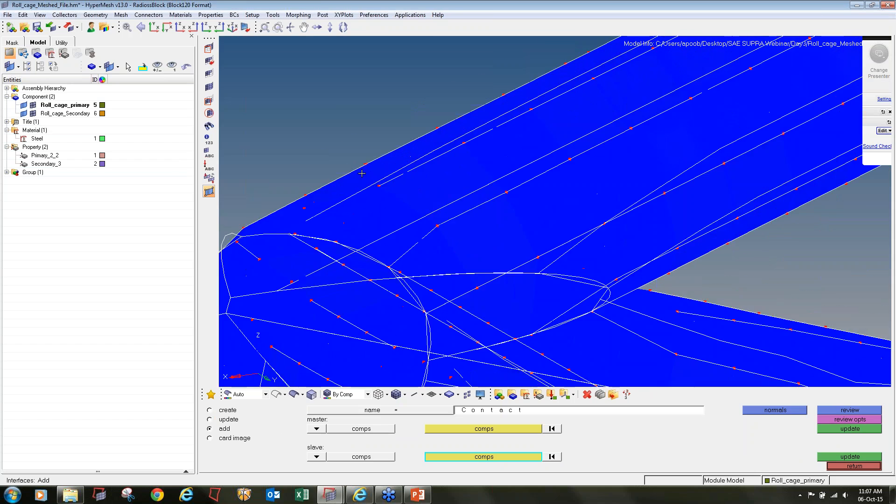
pyautogui.scroll(-2, 394, 217)
pyautogui.scroll(-8, 393, 217)
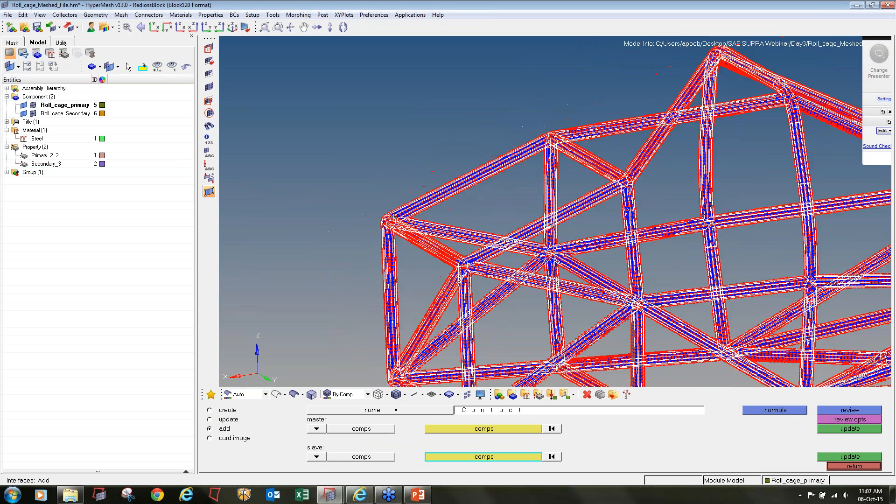
pyautogui.scroll(-3, 394, 218)
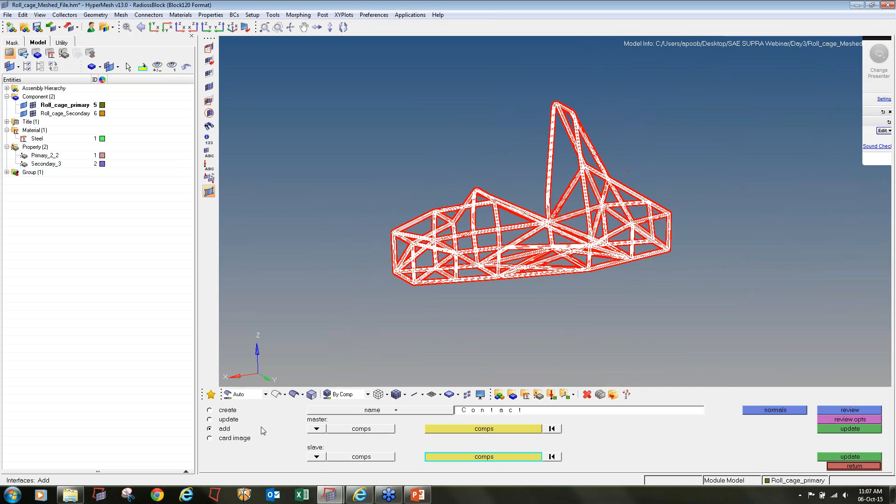
# - Open the Contact interface's TYPE7 card for editing, enable the stiffness option Istf and change its value
pyautogui.click(223, 441)
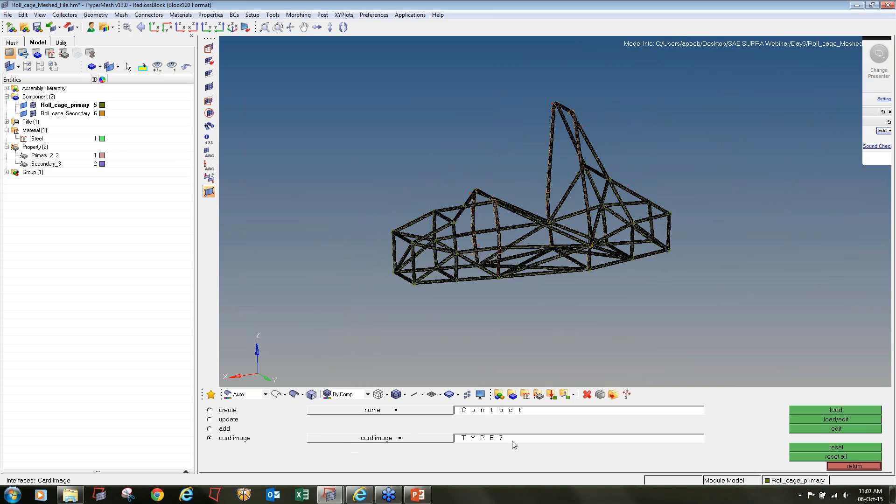
pyautogui.click(809, 428)
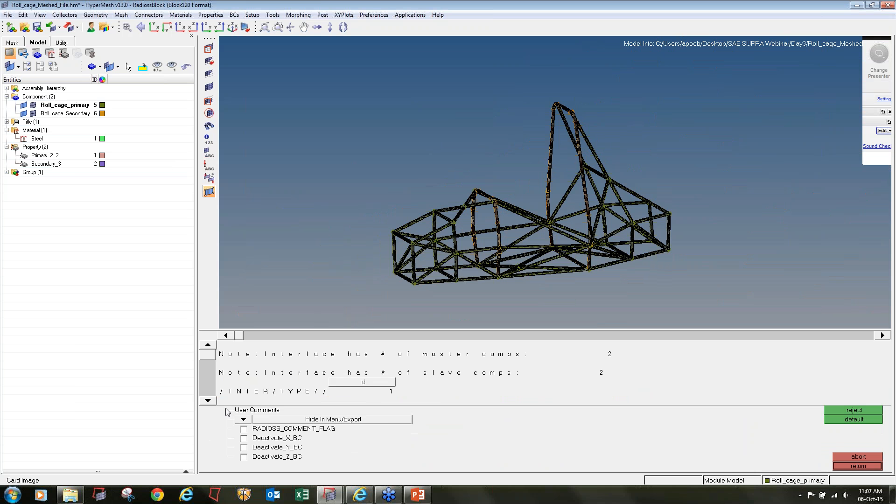
pyautogui.click(207, 401)
pyautogui.click(208, 401)
pyautogui.click(208, 401)
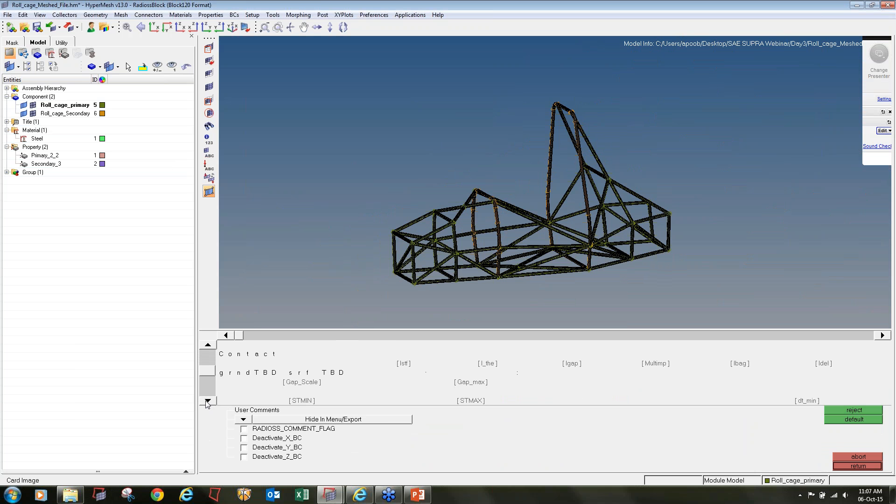
pyautogui.click(405, 354)
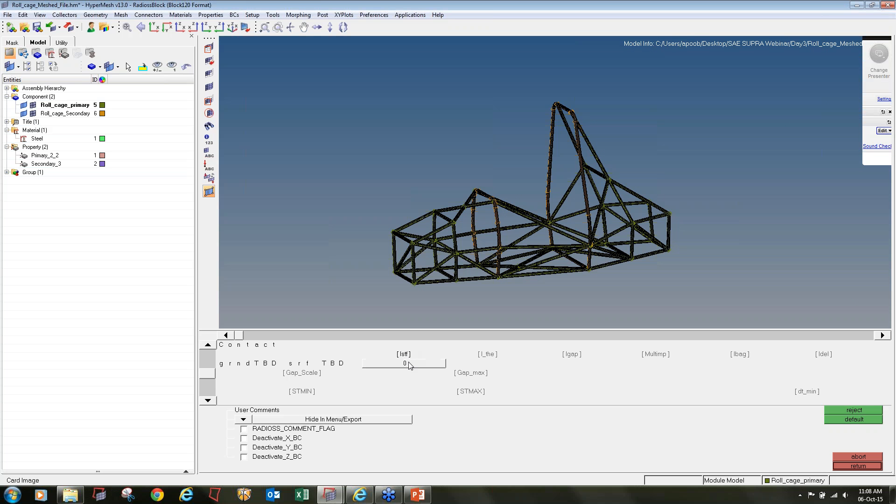
pyautogui.click(409, 363)
pyautogui.click(369, 378)
# - Enable the minimum gap GAPmin on the Contact card and set it to 1
pyautogui.click(207, 400)
pyautogui.click(207, 401)
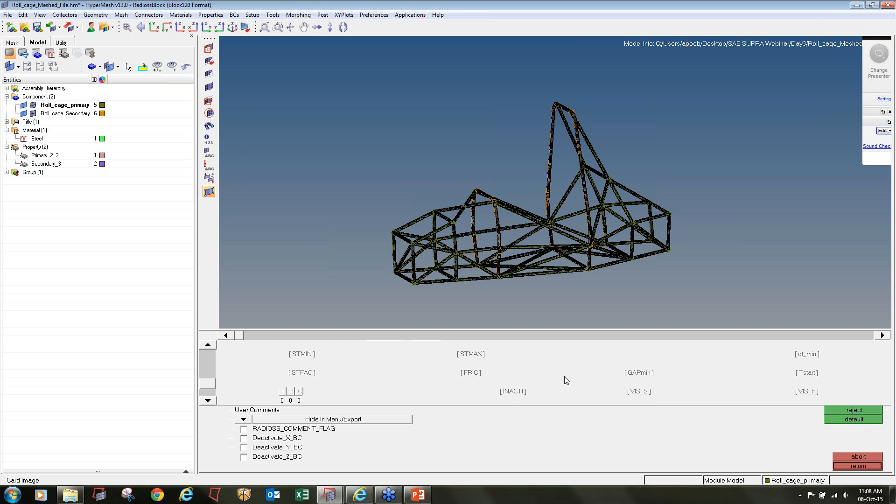
pyautogui.click(634, 373)
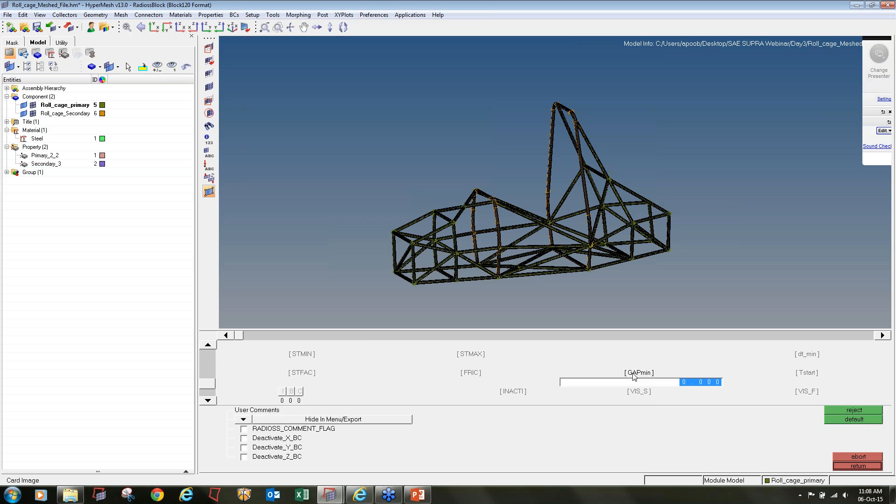
pyautogui.write('1')
# - Enable INACTI on the Contact card, set it to 6 and finish editing the card
pyautogui.click(208, 400)
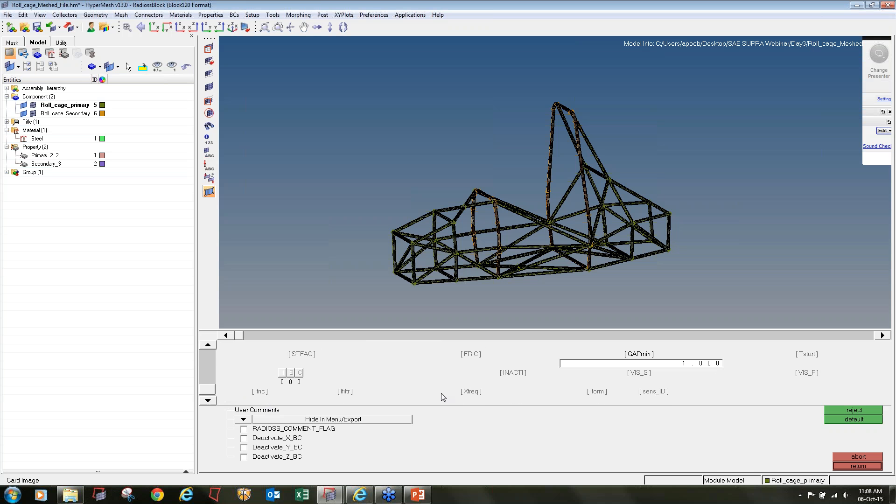
pyautogui.click(513, 373)
pyautogui.click(479, 380)
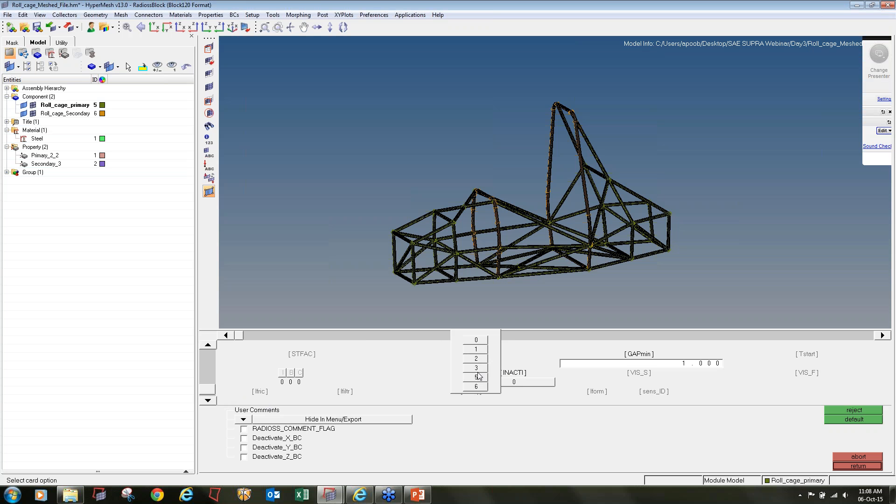
pyautogui.click(476, 387)
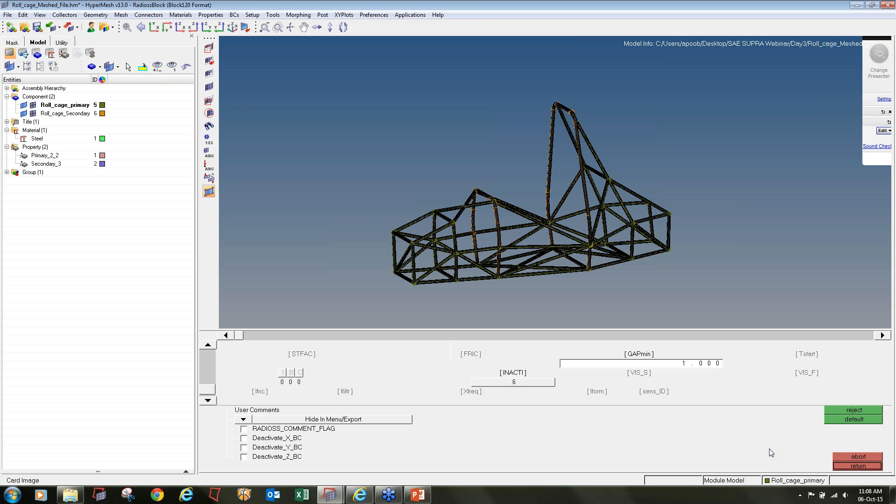
pyautogui.click(861, 466)
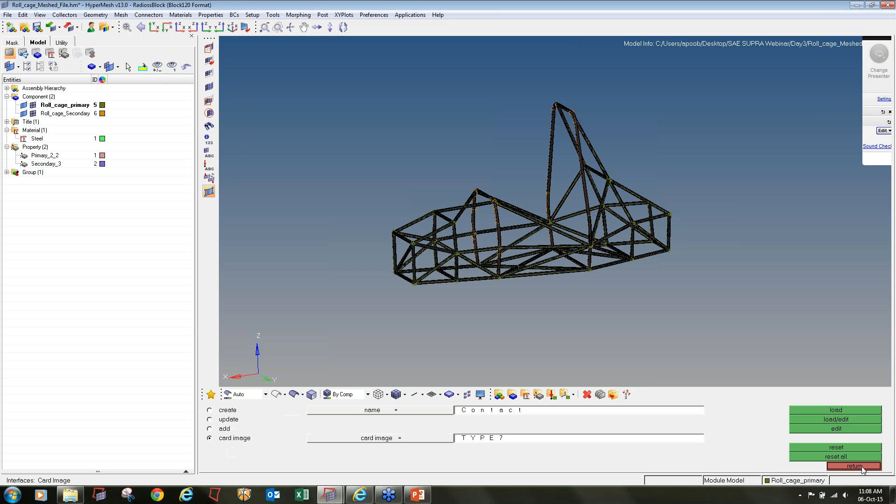
# - Leave the interface definition and start a load collector named Velocity of type Imposed Velocity in the BCs Manager
pyautogui.click(861, 467)
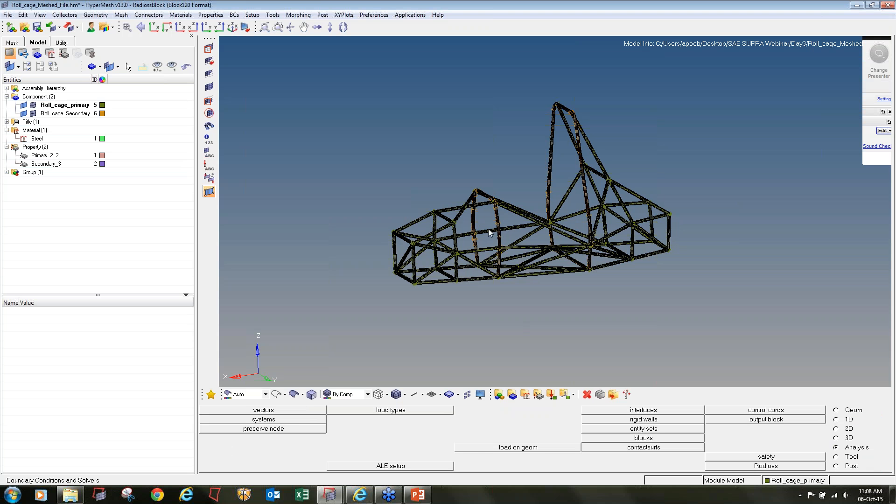
pyautogui.click(62, 42)
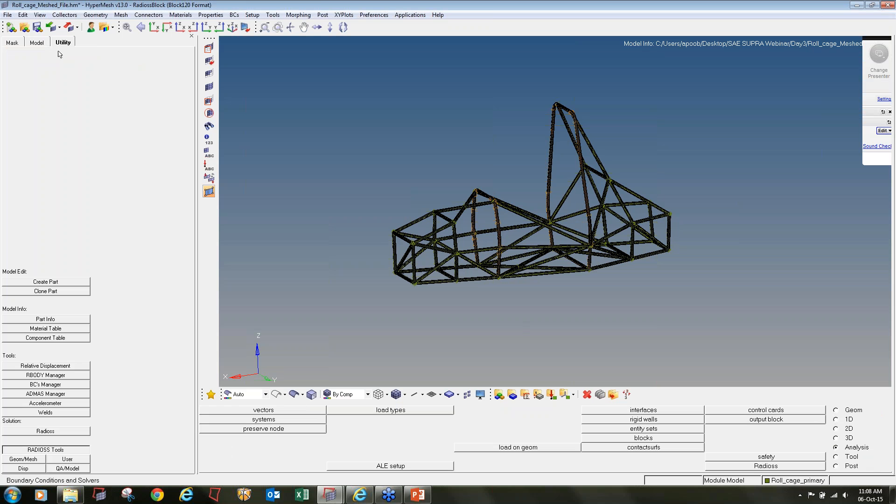
pyautogui.click(45, 385)
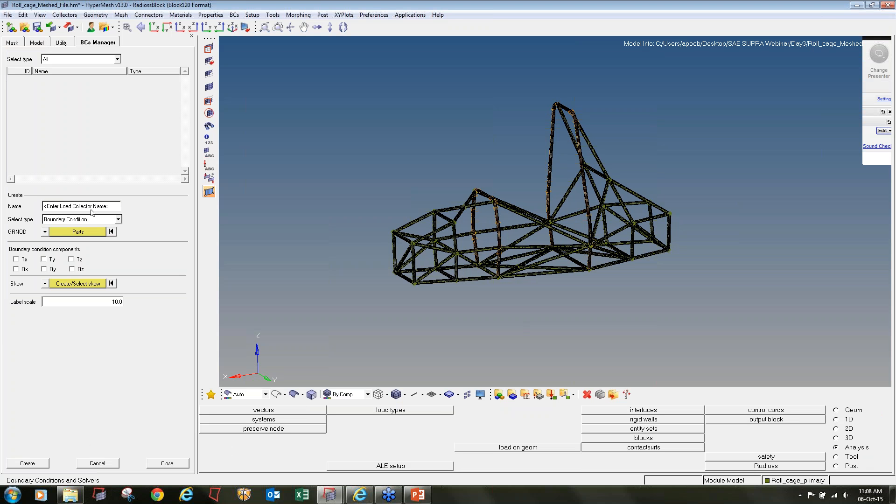
pyautogui.click(102, 208)
pyautogui.click(118, 220)
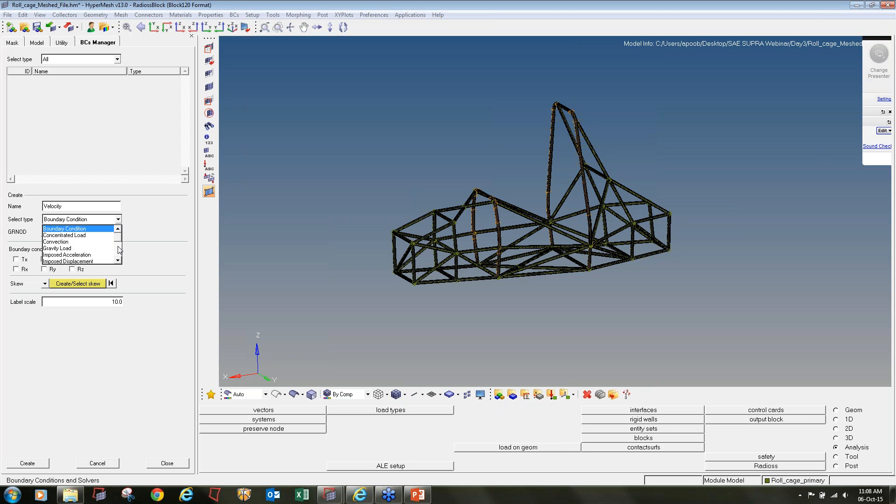
pyautogui.click(119, 261)
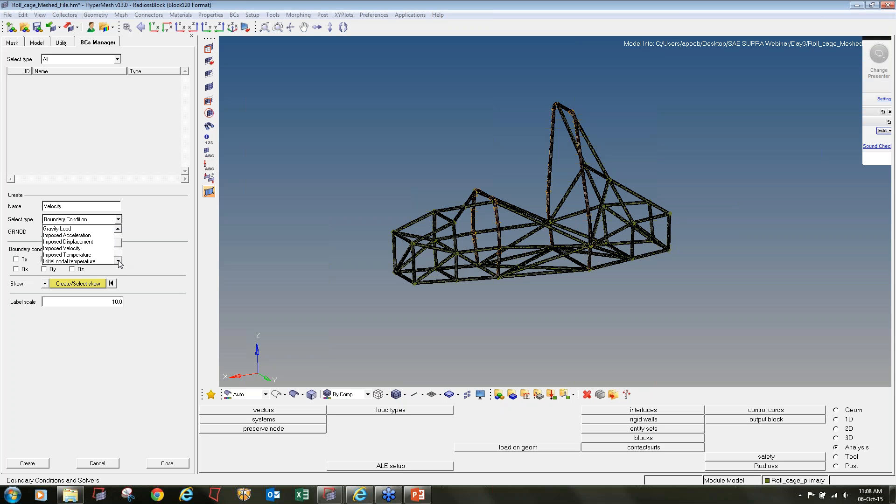
pyautogui.click(89, 249)
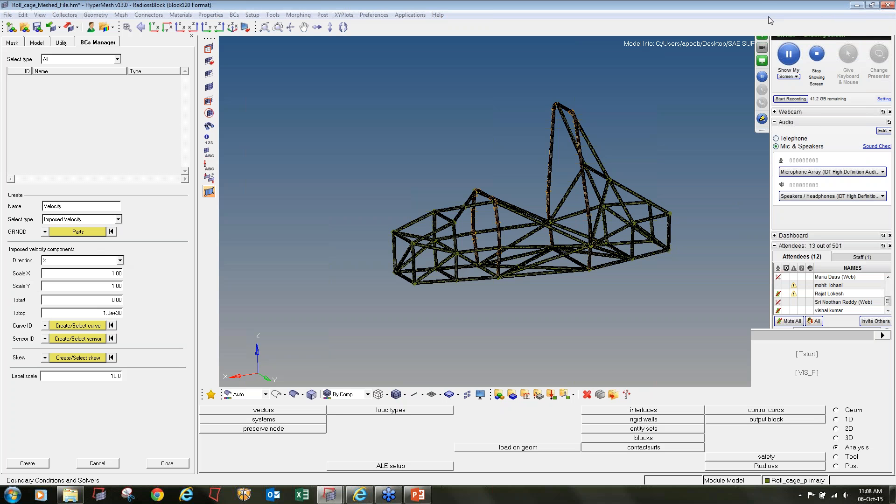
# - Switch the load's GRNOD entity type to nodes and select all nodes of the roll cage
pyautogui.click(45, 232)
pyautogui.click(55, 242)
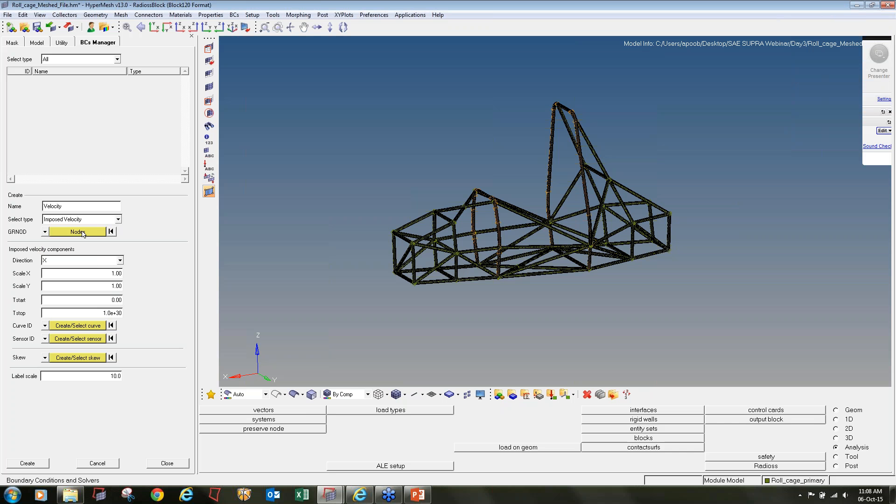
pyautogui.click(82, 233)
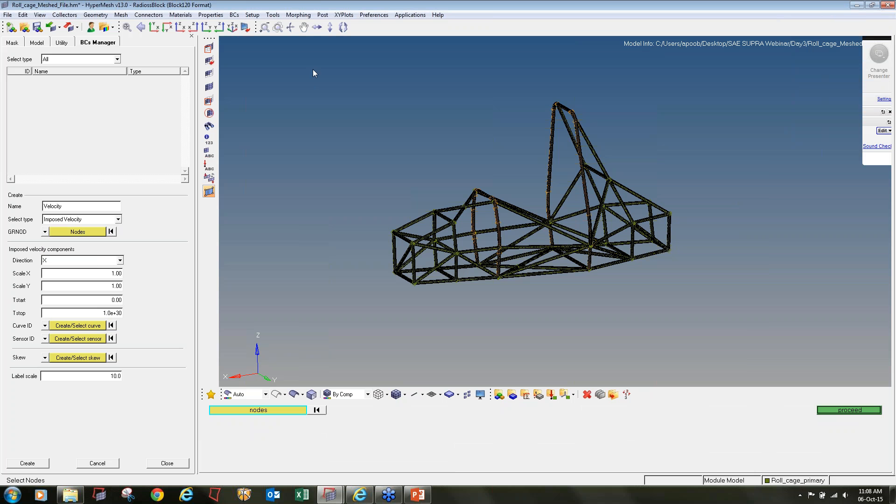
pyautogui.keyDown('shift'); pyautogui.moveTo(314, 60); pyautogui.dragTo(833, 304); pyautogui.keyUp('shift')
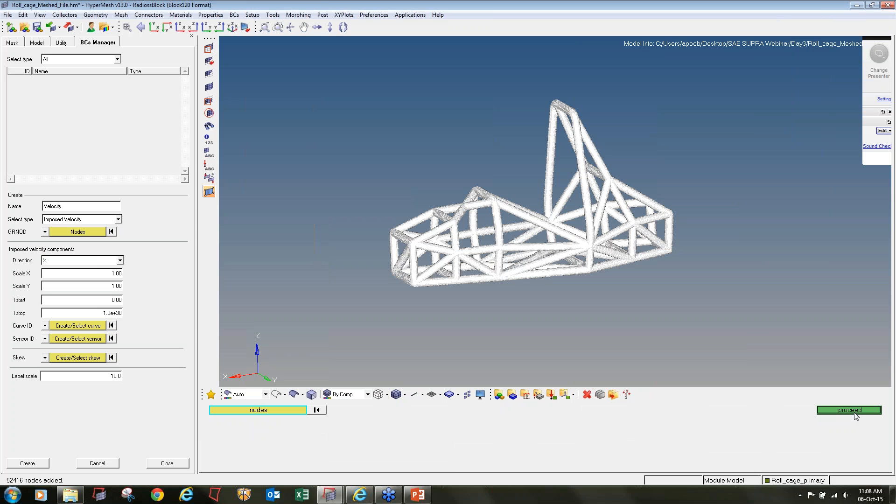
pyautogui.click(850, 410)
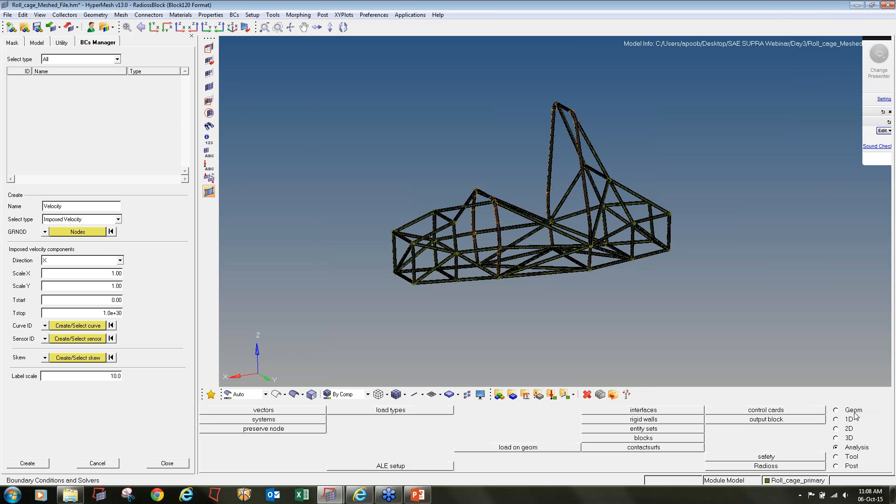
# - Change the Velocity load's type to Initial Velocity and select all roll cage nodes for it again
pyautogui.click(120, 260)
pyautogui.click(121, 261)
pyautogui.click(118, 219)
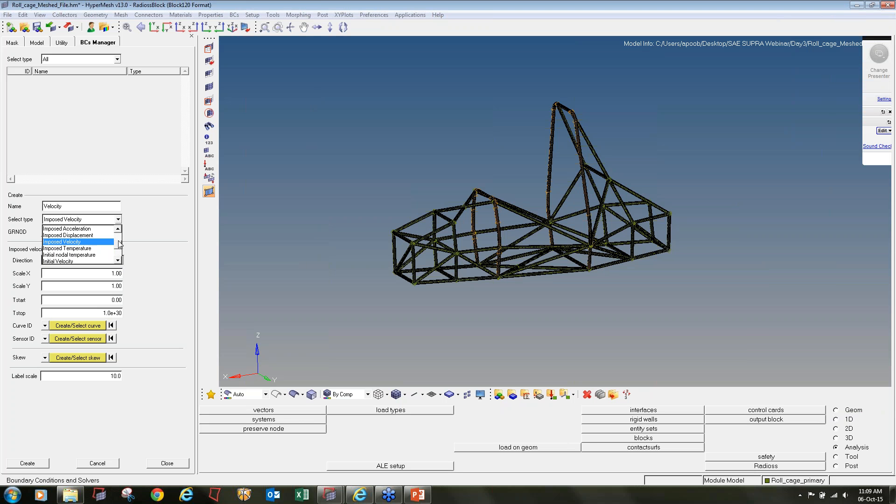
pyautogui.click(75, 262)
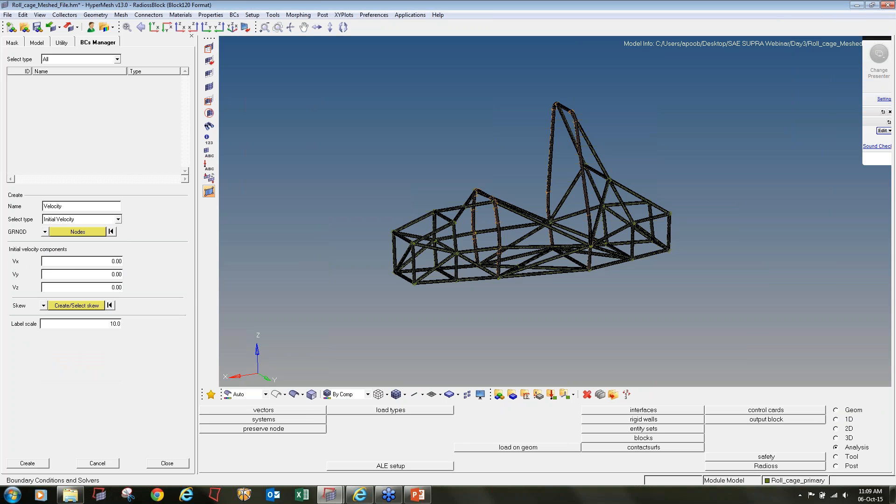
pyautogui.click(75, 232)
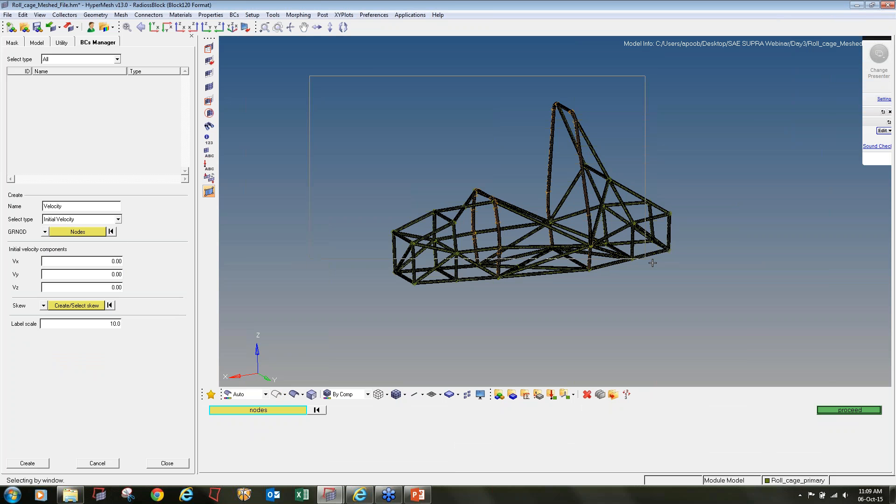
pyautogui.click(849, 410)
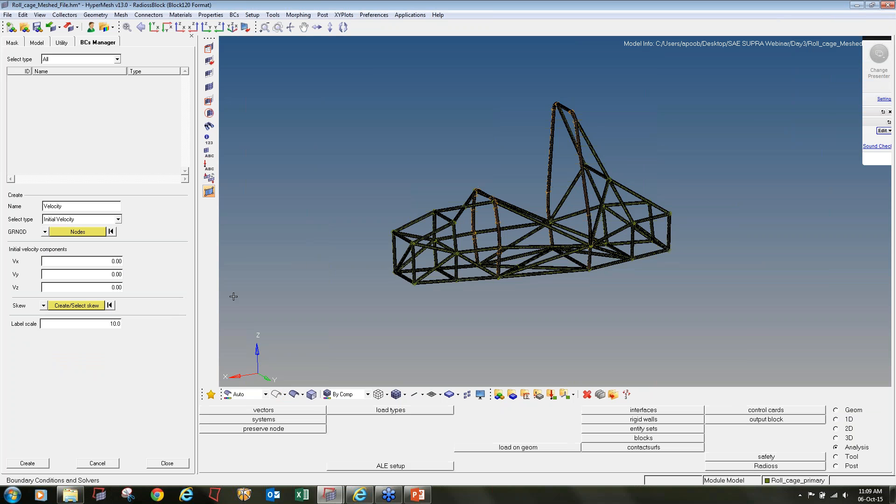
# - Set the initial velocity component Vx to 16666.67 and create the Velocity load
pyautogui.doubleClick(113, 262)
pyautogui.keyDown('ctrl'); pyautogui.moveTo(556, 253); pyautogui.dragTo(720, 247); pyautogui.keyUp('ctrl')
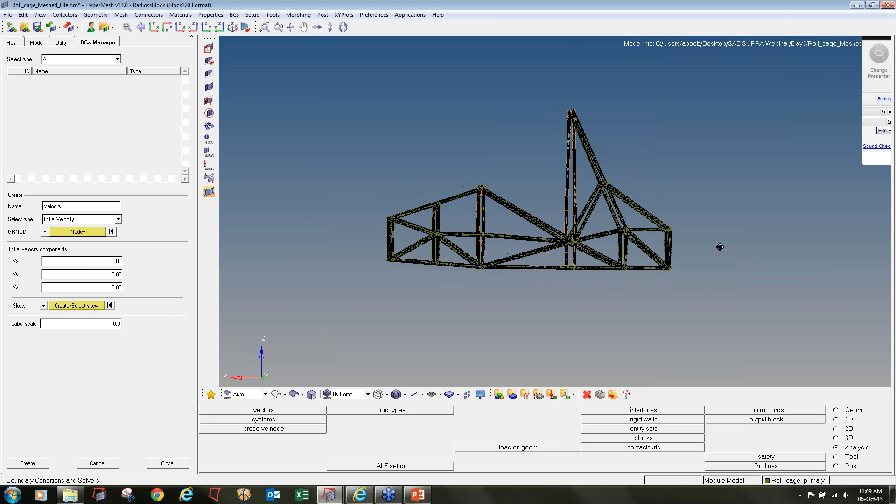
pyautogui.doubleClick(96, 262)
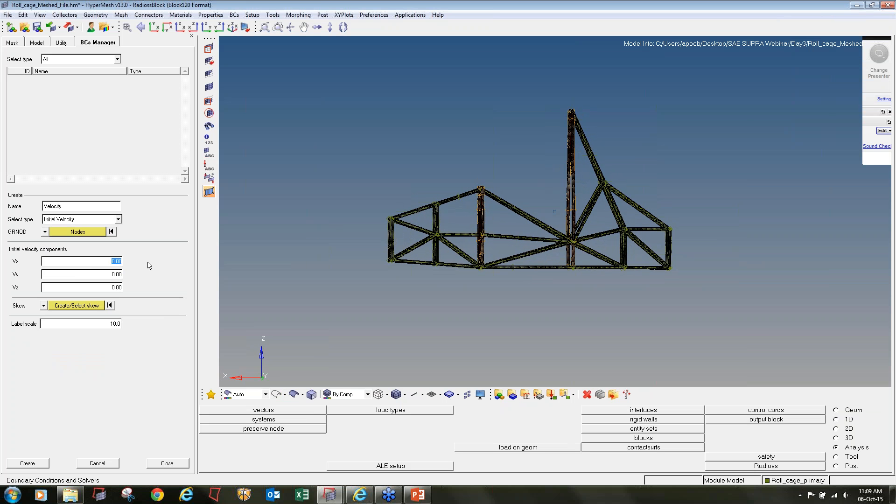
pyautogui.write('16666.67')
pyautogui.click(40, 463)
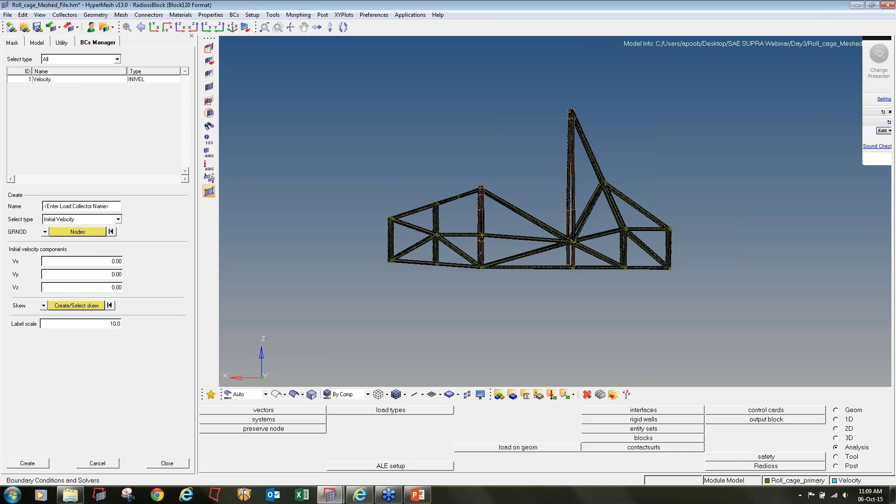
# - Review the Velocity load's nodes and direction on the cage, clear the review and close the BCs Manager
pyautogui.click(60, 80)
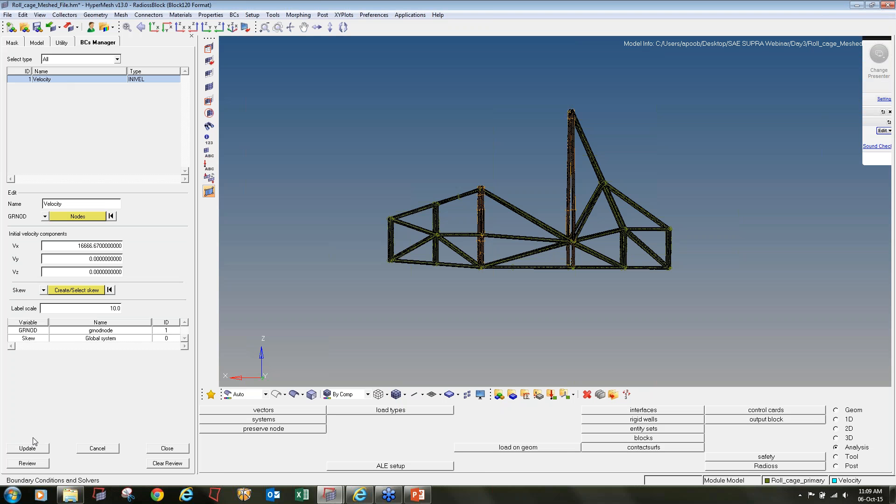
pyautogui.click(33, 463)
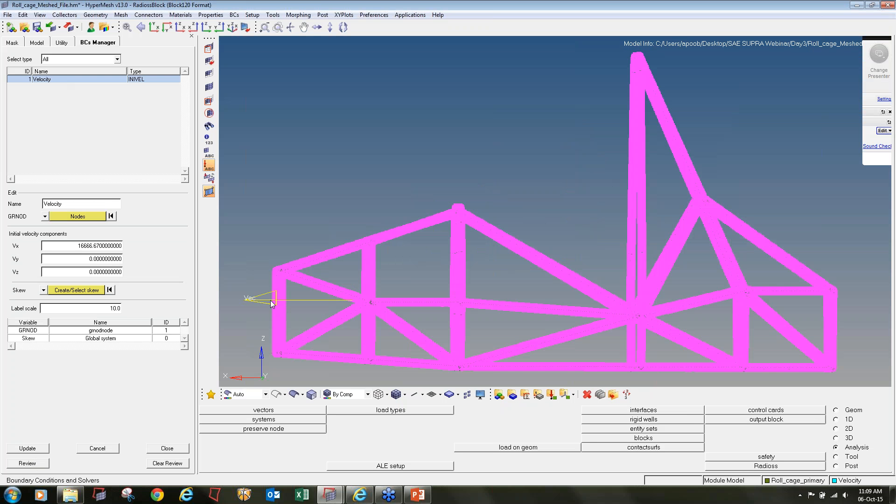
pyautogui.click(160, 463)
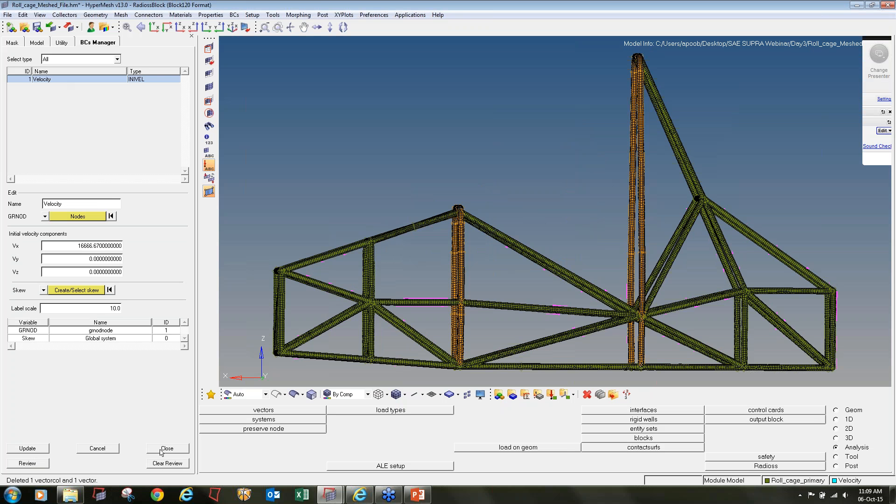
pyautogui.click(163, 448)
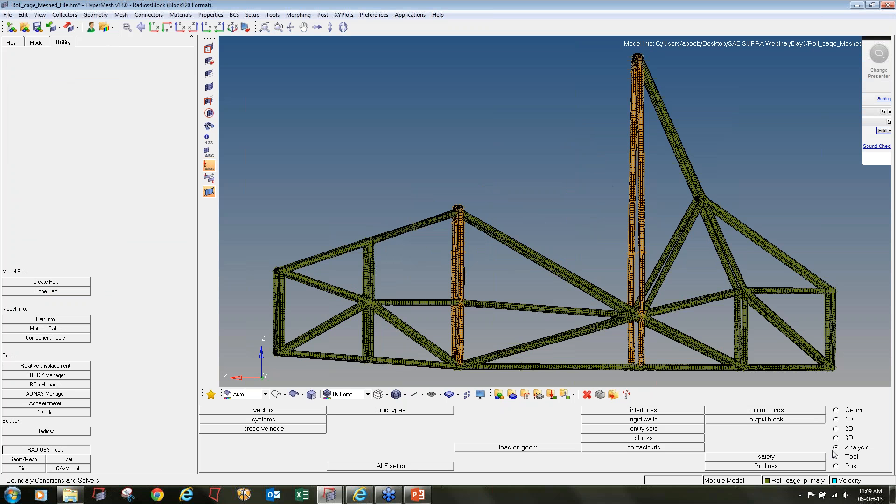
# - Return to the model's entity list and create a rigid wall named Front-wall
pyautogui.click(34, 42)
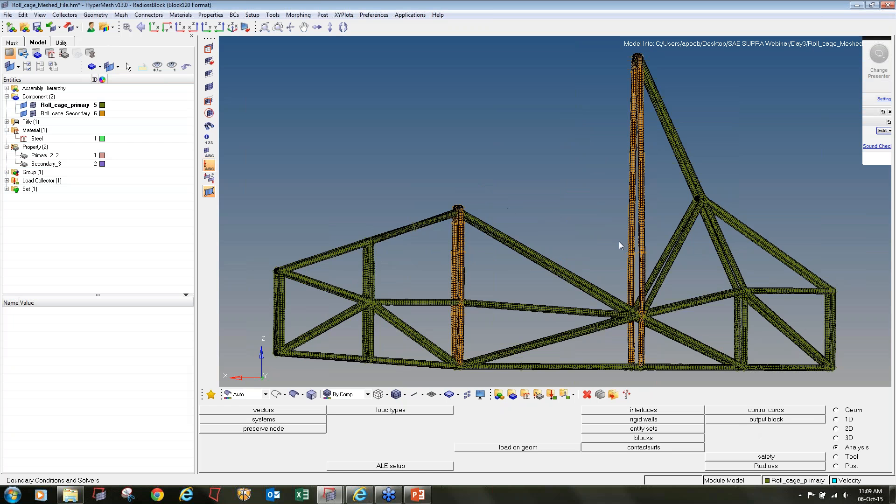
pyautogui.keyDown('ctrl'); pyautogui.moveTo(577, 224); pyautogui.dragTo(429, 238); pyautogui.keyUp('ctrl')
pyautogui.keyDown('ctrl'); pyautogui.scroll(-2, 572, 230); pyautogui.keyUp('ctrl')
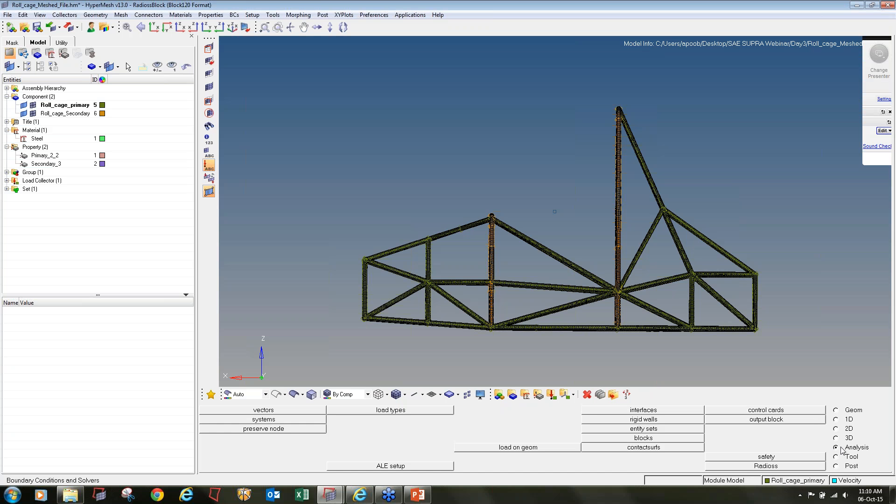
pyautogui.click(643, 420)
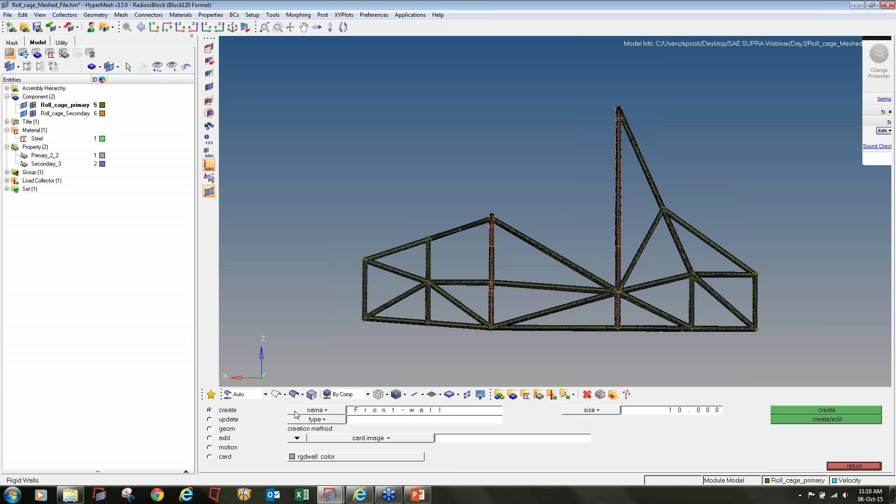
pyautogui.click(307, 419)
pyautogui.click(352, 421)
pyautogui.click(777, 410)
# - Open Front-wall's geometry definition and pick a node on the cage's front upper cross tube as its base node
pyautogui.click(223, 432)
pyautogui.scroll(6, 379, 266)
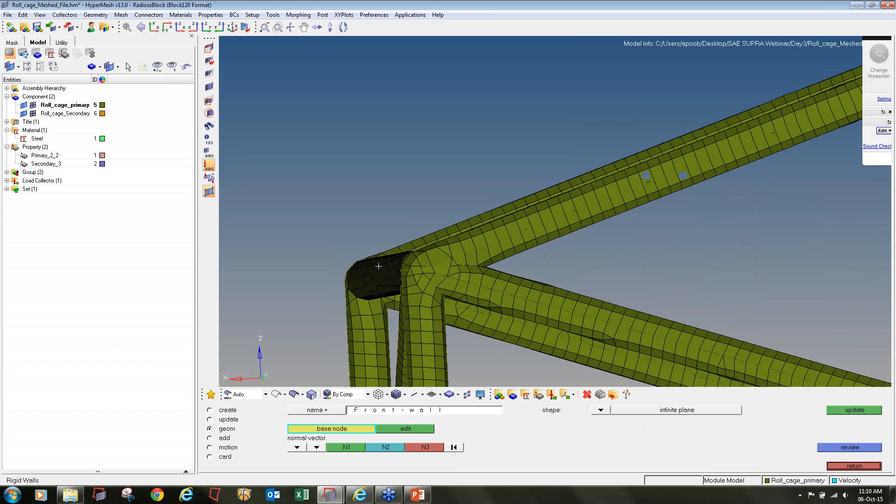
pyautogui.keyDown('ctrl'); pyautogui.moveTo(379, 266); pyautogui.dragTo(380, 265); pyautogui.keyUp('ctrl')
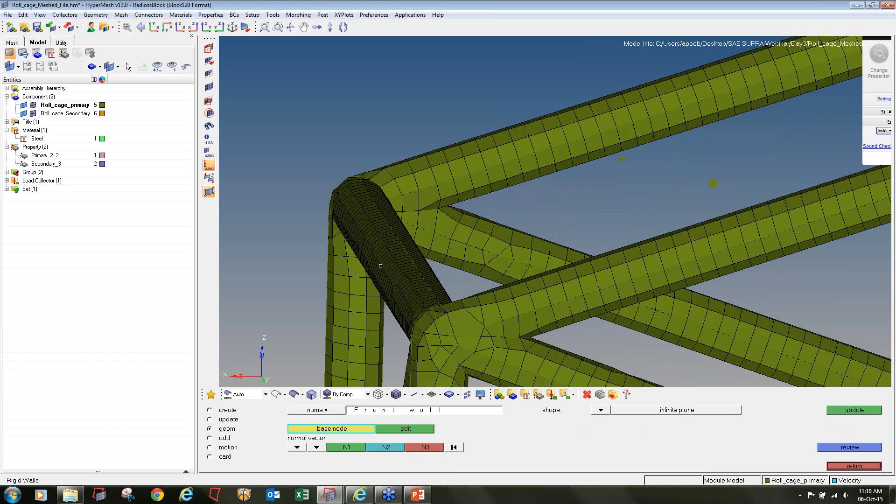
pyautogui.scroll(5, 363, 260)
pyautogui.scroll(-10, 360, 263)
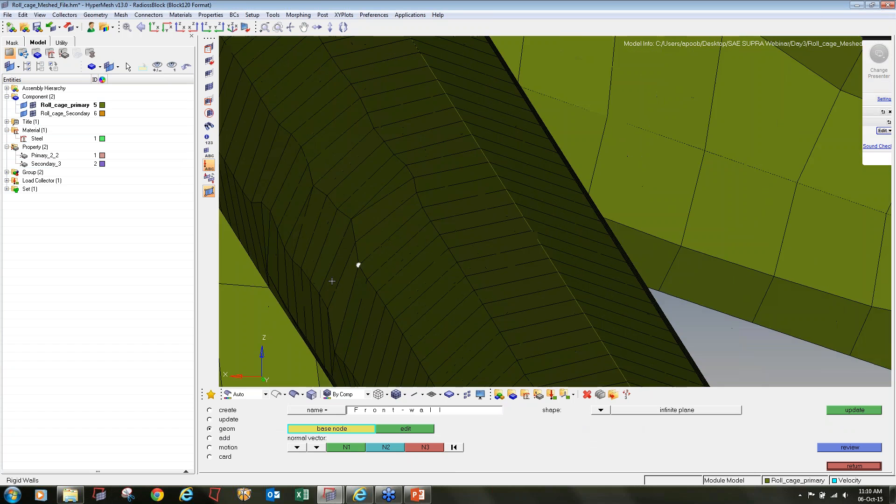
pyautogui.keyDown('ctrl'); pyautogui.moveTo(360, 263); pyautogui.dragTo(464, 275); pyautogui.keyUp('ctrl')
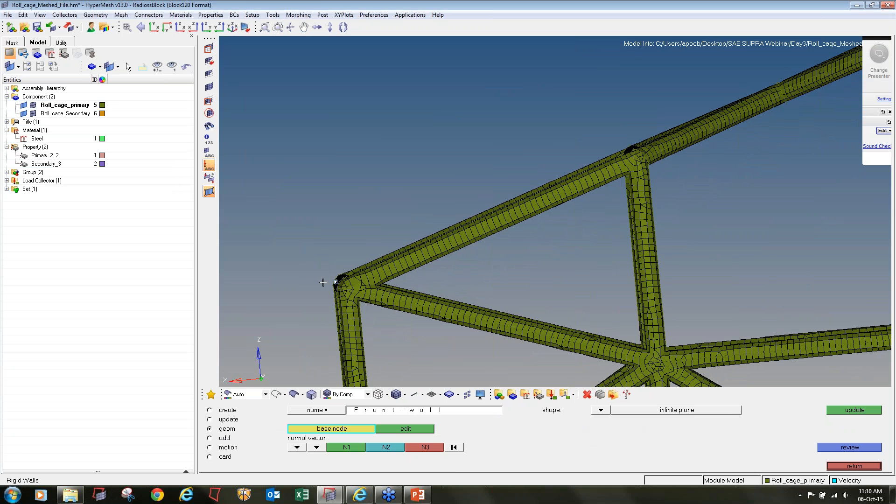
# - Set the x coordinate of Front-wall's base node to 1420
pyautogui.click(400, 428)
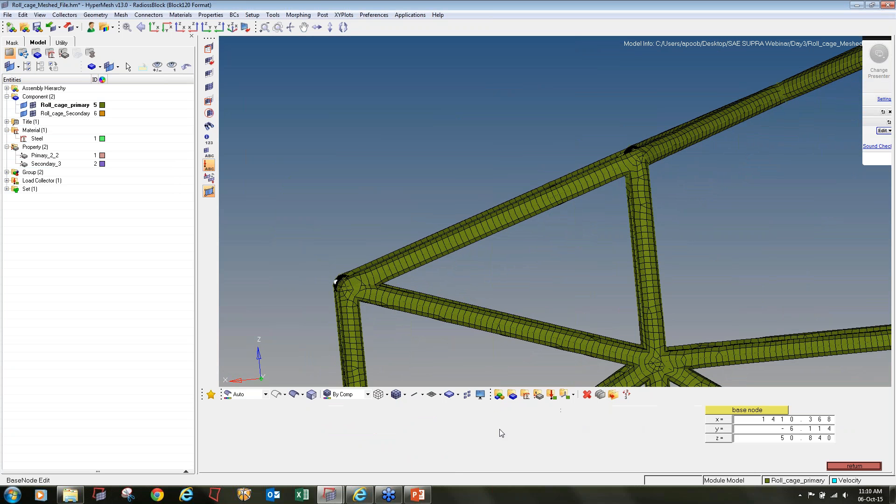
pyautogui.click(778, 422)
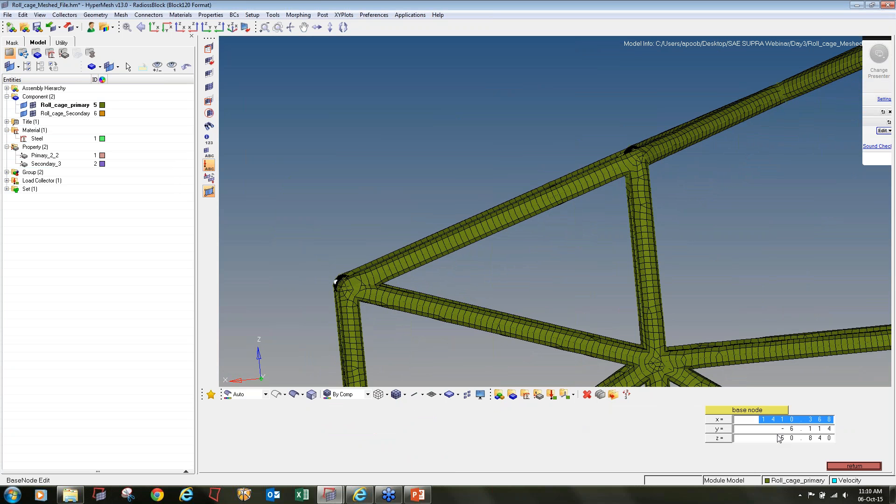
pyautogui.write('1')
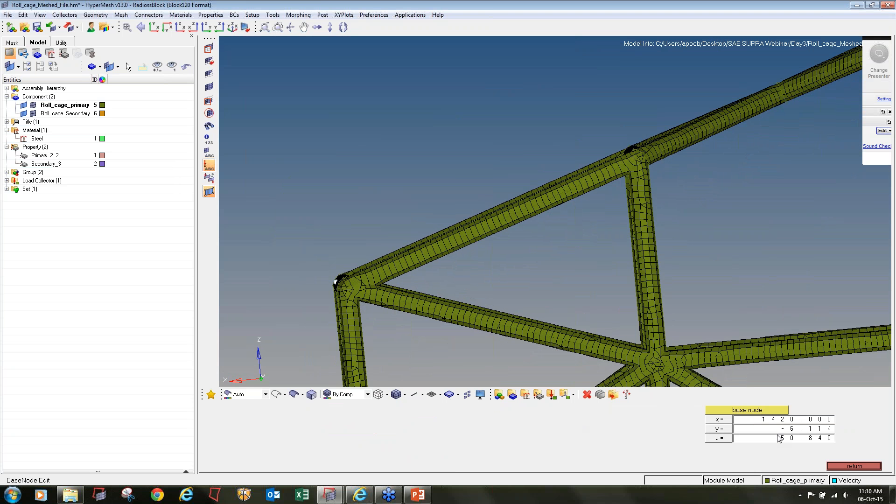
pyautogui.click(835, 468)
# - Pick two neighbouring nodes along the cage's lower side tube as N1 and N2 of Front-wall's normal vector
pyautogui.scroll(2, 339, 282)
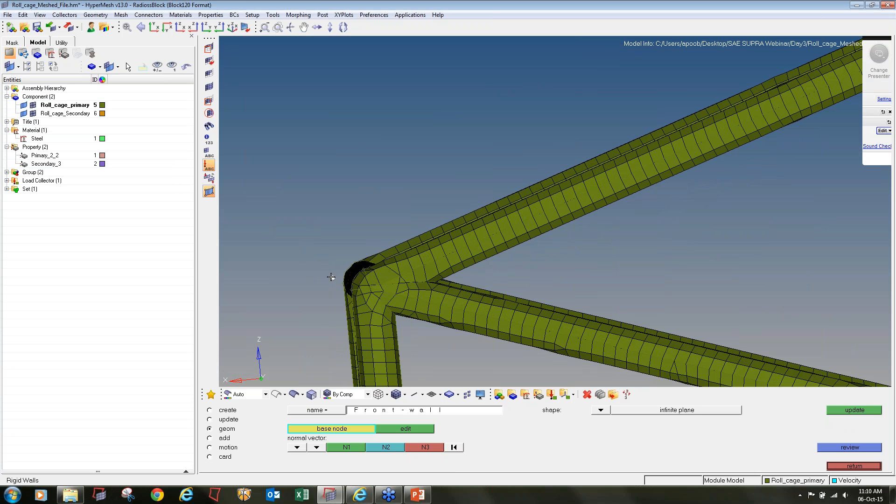
pyautogui.click(317, 448)
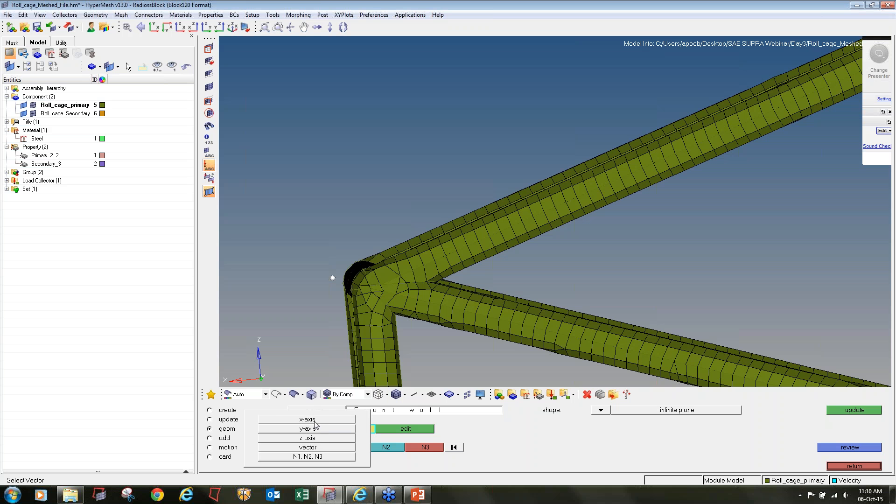
pyautogui.click(317, 429)
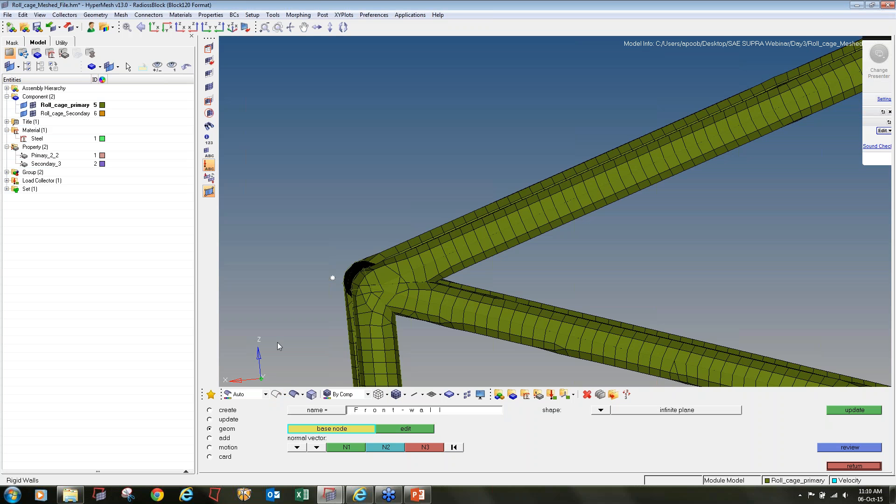
pyautogui.keyDown('ctrl'); pyautogui.scroll(-2, 317, 282); pyautogui.keyUp('ctrl')
pyautogui.keyDown('ctrl'); pyautogui.moveTo(318, 282); pyautogui.dragTo(304, 213, button='right'); pyautogui.keyUp('ctrl')
pyautogui.click(340, 447)
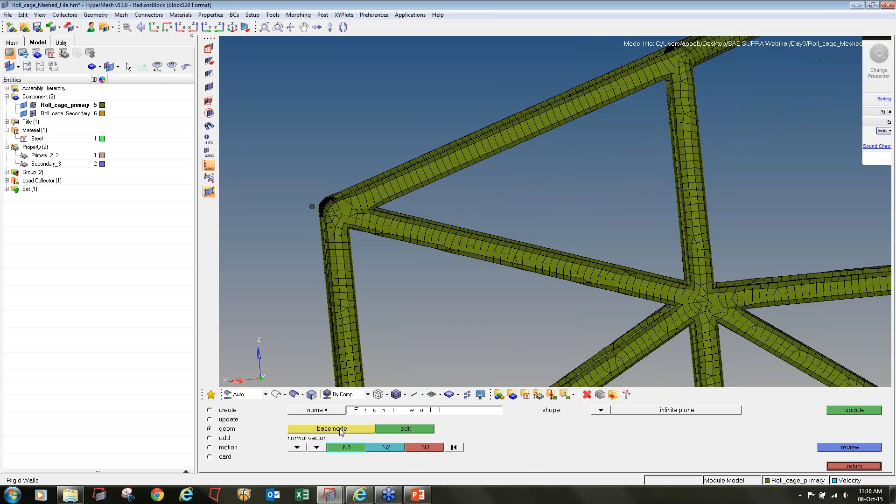
pyautogui.keyDown('ctrl'); pyautogui.moveTo(471, 214); pyautogui.dragTo(406, 179, button='right'); pyautogui.keyUp('ctrl')
pyautogui.keyDown('ctrl'); pyautogui.scroll(-6, 406, 177); pyautogui.keyUp('ctrl')
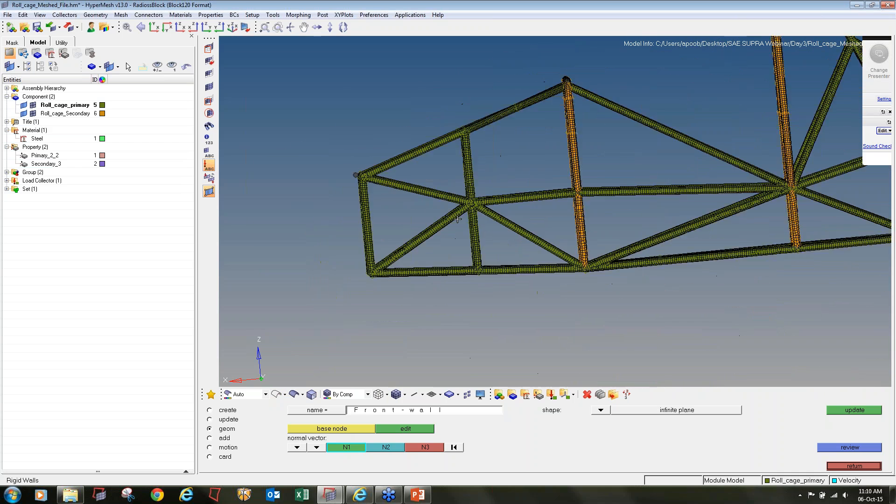
pyautogui.keyDown('ctrl'); pyautogui.moveTo(406, 177); pyautogui.dragTo(567, 327); pyautogui.keyUp('ctrl')
pyautogui.keyDown('ctrl'); pyautogui.moveTo(554, 242); pyautogui.dragTo(451, 256, button='right'); pyautogui.keyUp('ctrl')
pyautogui.keyDown('ctrl'); pyautogui.scroll(12, 708, 300); pyautogui.keyUp('ctrl')
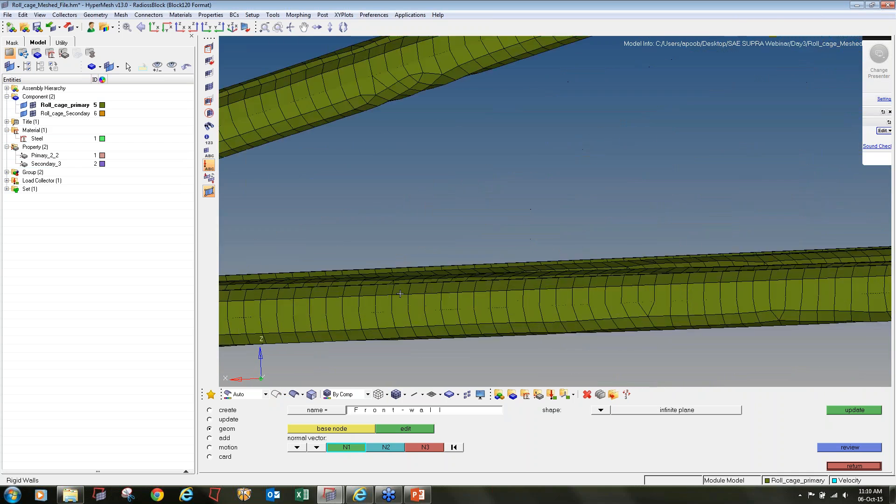
pyautogui.keyDown('ctrl'); pyautogui.scroll(1, 437, 295); pyautogui.keyUp('ctrl')
pyautogui.click(415, 294)
pyautogui.click(446, 294)
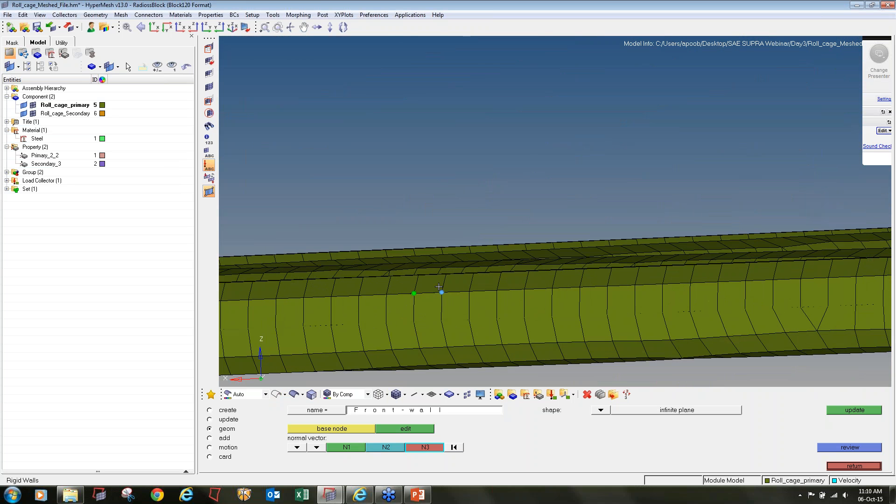
# - Update Front-wall's geometry with the normal vector defined by the two side-tube nodes
pyautogui.keyDown('ctrl'); pyautogui.scroll(-8, 441, 290); pyautogui.keyUp('ctrl')
pyautogui.keyDown('ctrl'); pyautogui.scroll(-3, 438, 287); pyautogui.keyUp('ctrl')
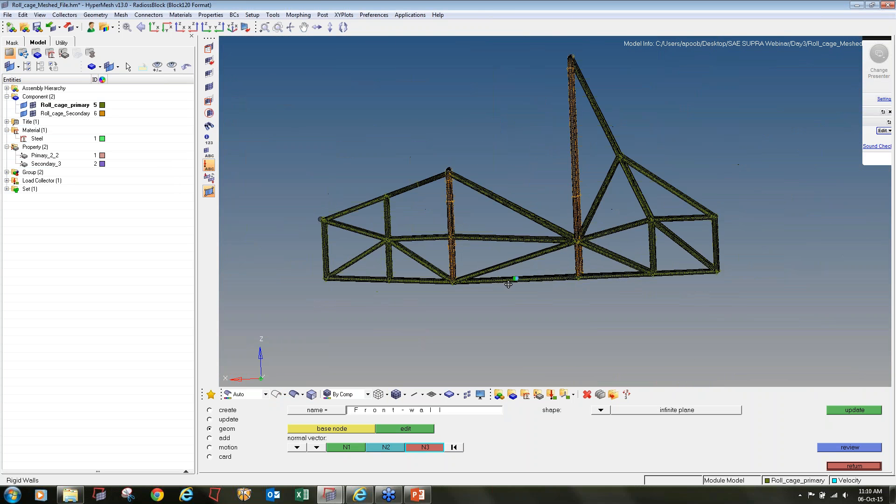
pyautogui.keyDown('ctrl'); pyautogui.scroll(10, 303, 233); pyautogui.keyUp('ctrl')
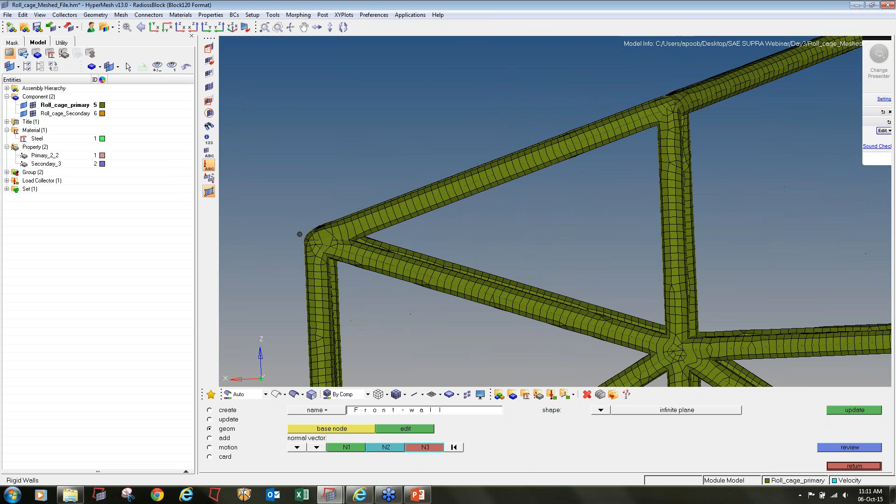
pyautogui.click(849, 411)
# - Examine the orientation of Front-wall's plane and normal against the front upper cross tube from the side and from above
pyautogui.keyDown('ctrl'); pyautogui.scroll(3, 233, 223); pyautogui.keyUp('ctrl')
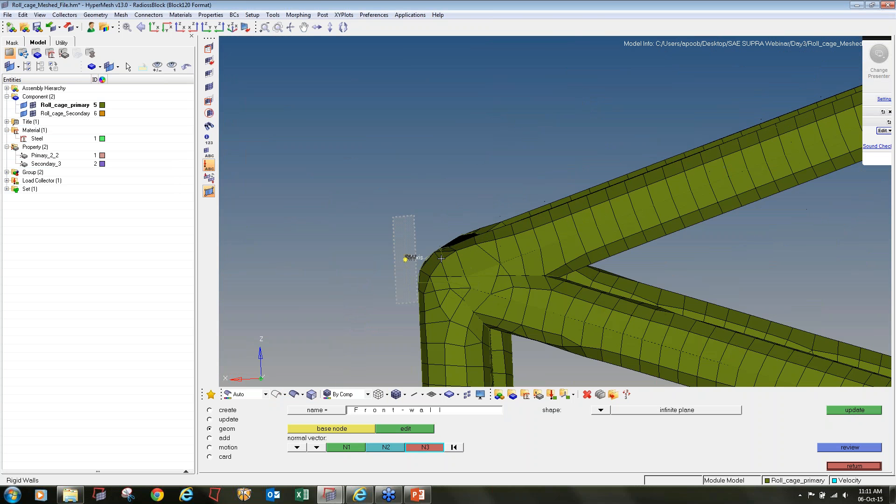
pyautogui.moveTo(441, 259)
pyautogui.keyDown('ctrl'); pyautogui.mouseDown()
pyautogui.moveTo(460, 261)
pyautogui.moveTo(441, 273)
pyautogui.mouseUp(); pyautogui.keyUp('ctrl')
pyautogui.keyDown('ctrl'); pyautogui.scroll(-5, 441, 273); pyautogui.keyUp('ctrl')
pyautogui.moveTo(519, 271)
pyautogui.keyDown('ctrl'); pyautogui.mouseDown()
pyautogui.moveTo(425, 311)
pyautogui.moveTo(526, 326)
pyautogui.moveTo(590, 285)
pyautogui.moveTo(568, 296)
pyautogui.mouseUp(); pyautogui.keyUp('ctrl')
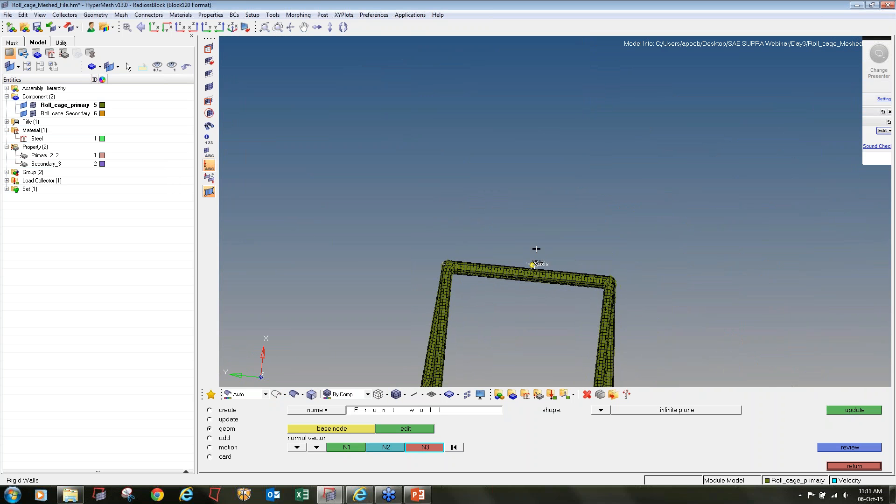
pyautogui.keyDown('ctrl'); pyautogui.scroll(5, 536, 252); pyautogui.keyUp('ctrl')
pyautogui.keyDown('ctrl'); pyautogui.scroll(5, 529, 283); pyautogui.keyUp('ctrl')
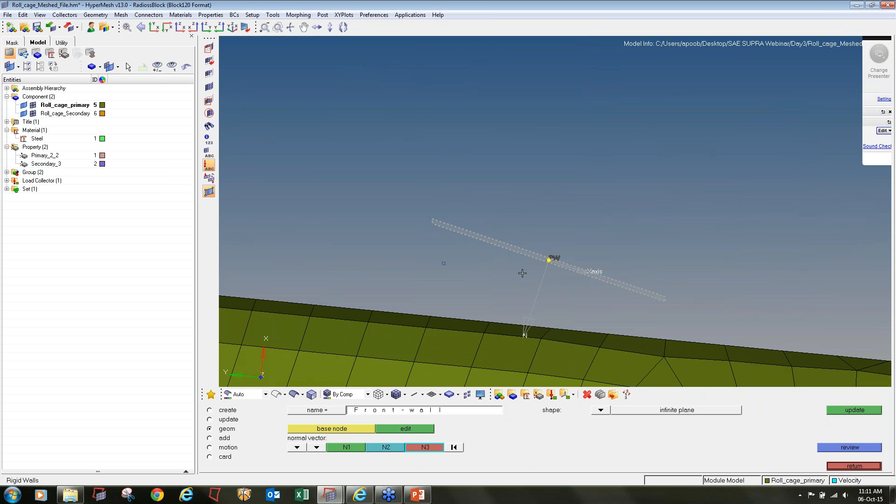
pyautogui.keyDown('ctrl'); pyautogui.scroll(-8, 538, 269); pyautogui.keyUp('ctrl')
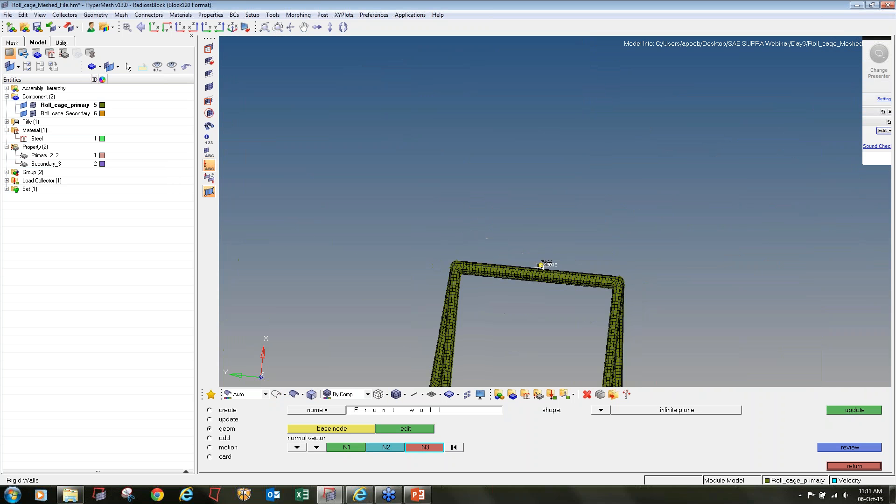
pyautogui.keyDown('ctrl'); pyautogui.scroll(6, 544, 266); pyautogui.keyUp('ctrl')
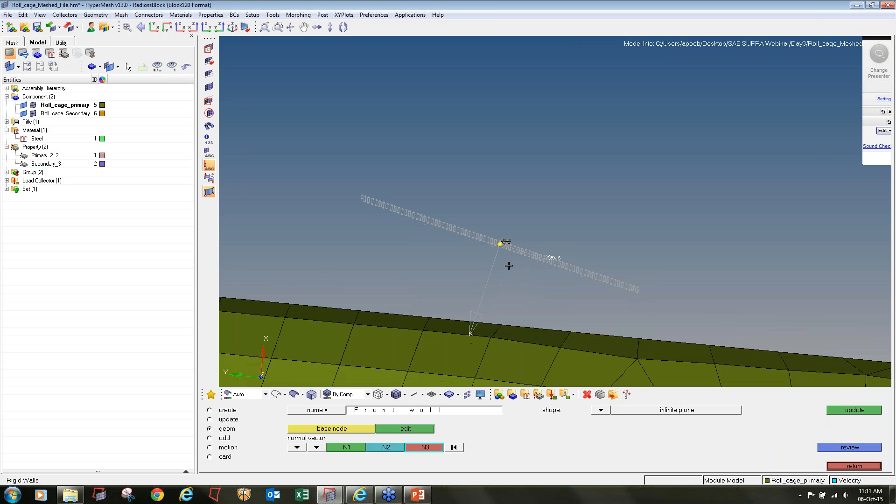
# - Duplicate Front-wall's base node and translate the copy by 1 in the positive x-axis direction
pyautogui.hotkey('shift', 'F4')
pyautogui.keyDown('shift'); pyautogui.moveTo(540, 270); pyautogui.dragTo(430, 189); pyautogui.keyUp('shift')
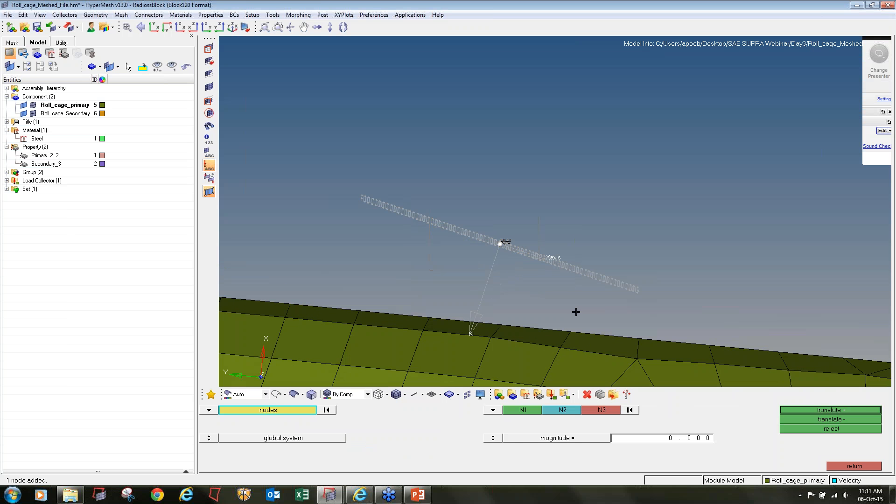
pyautogui.click(269, 410)
pyautogui.click(536, 444)
pyautogui.click(493, 411)
pyautogui.click(488, 417)
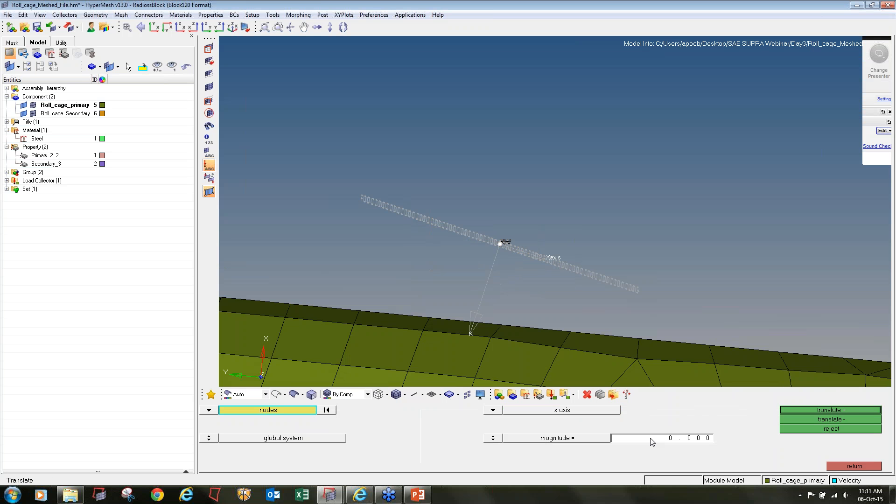
pyautogui.click(653, 441)
pyautogui.write('1')
pyautogui.click(797, 409)
pyautogui.click(854, 466)
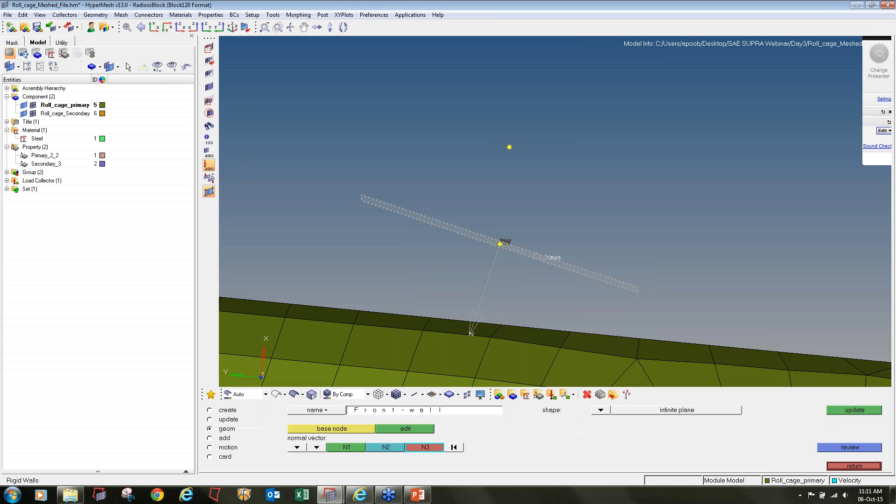
# - Redefine Front-wall's normal vector with the translated node as N1 and the original base node as N2, and update the wall
pyautogui.click(347, 447)
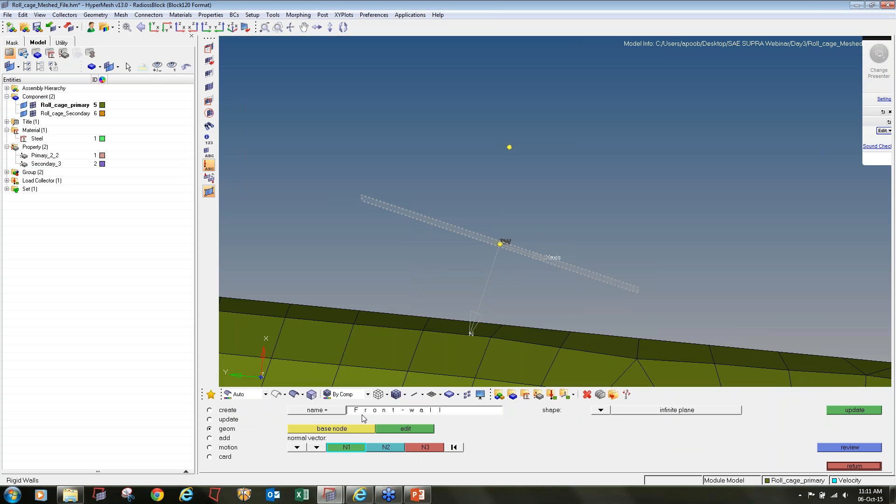
pyautogui.click(509, 147)
pyautogui.click(500, 244)
pyautogui.click(841, 408)
pyautogui.click(357, 429)
pyautogui.click(845, 410)
pyautogui.scroll(-10, 498, 221)
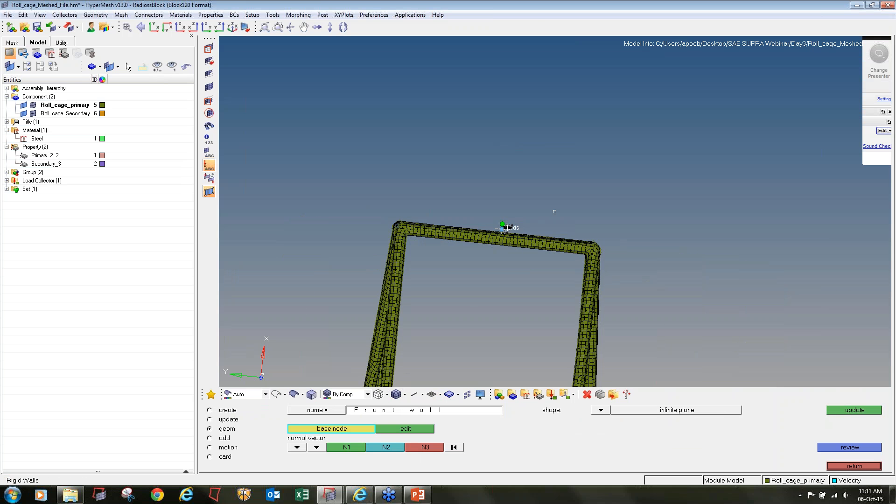
pyautogui.scroll(5, 507, 228)
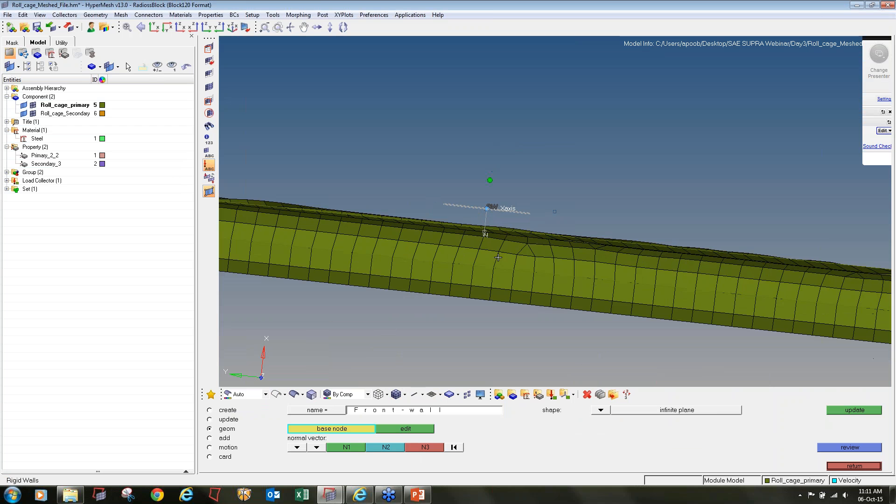
# - Open Front-wall's slave definition and set its slave entity type to nodes
pyautogui.keyDown('ctrl'); pyautogui.scroll(-6, 498, 257); pyautogui.keyUp('ctrl')
pyautogui.keyDown('ctrl'); pyautogui.moveTo(562, 264); pyautogui.dragTo(454, 335); pyautogui.keyUp('ctrl')
pyautogui.keyDown('ctrl'); pyautogui.moveTo(455, 332); pyautogui.dragTo(397, 276, button='right'); pyautogui.keyUp('ctrl')
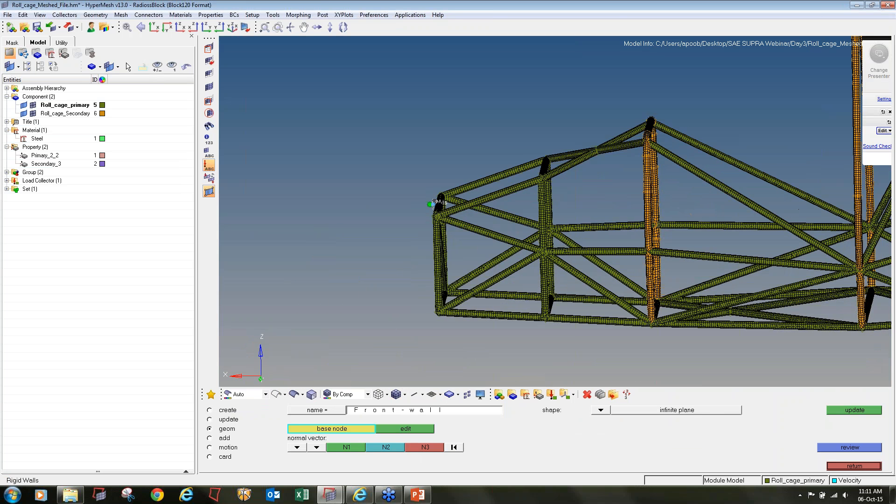
pyautogui.click(220, 439)
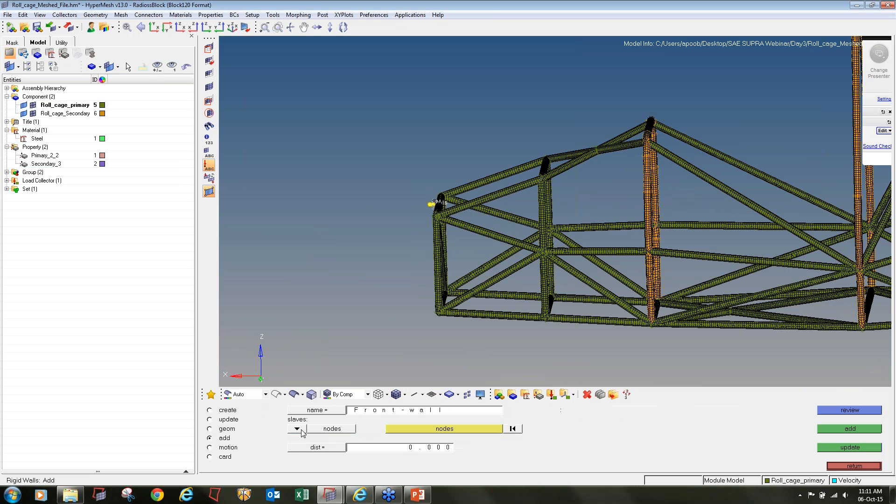
pyautogui.click(299, 430)
pyautogui.click(304, 438)
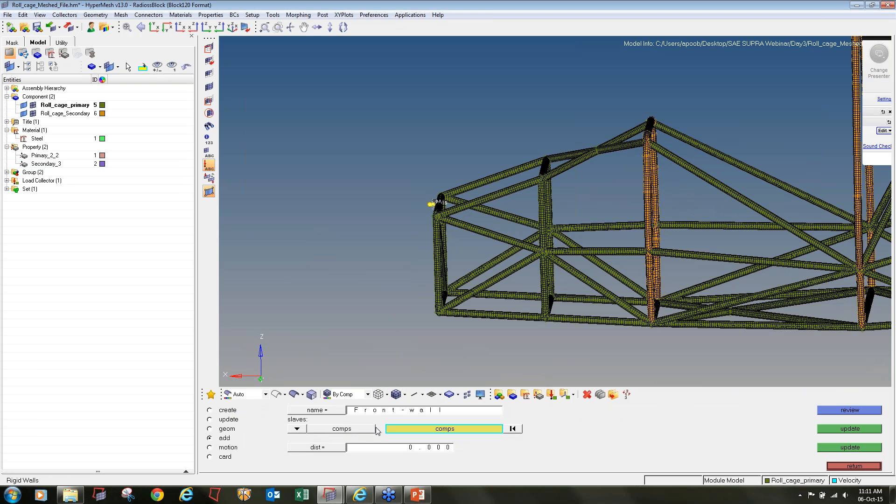
pyautogui.click(297, 429)
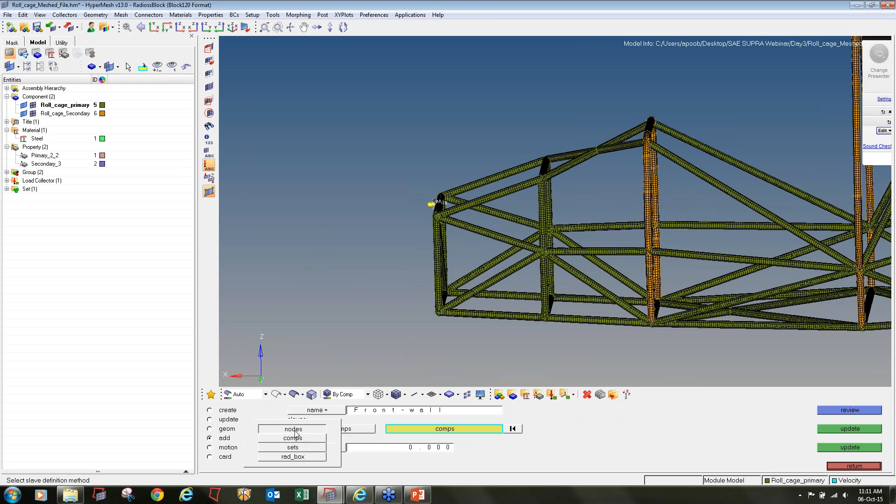
pyautogui.click(305, 428)
# - Clear the two temporary nodes in front of the cage's front upper cross tube
pyautogui.scroll(10, 392, 252)
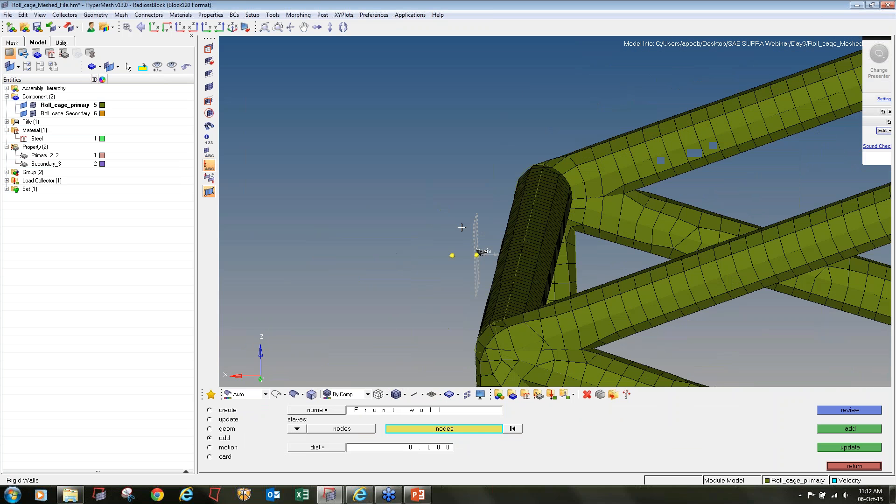
pyautogui.keyDown('shift'); pyautogui.moveTo(430, 237); pyautogui.dragTo(486, 279); pyautogui.keyUp('shift')
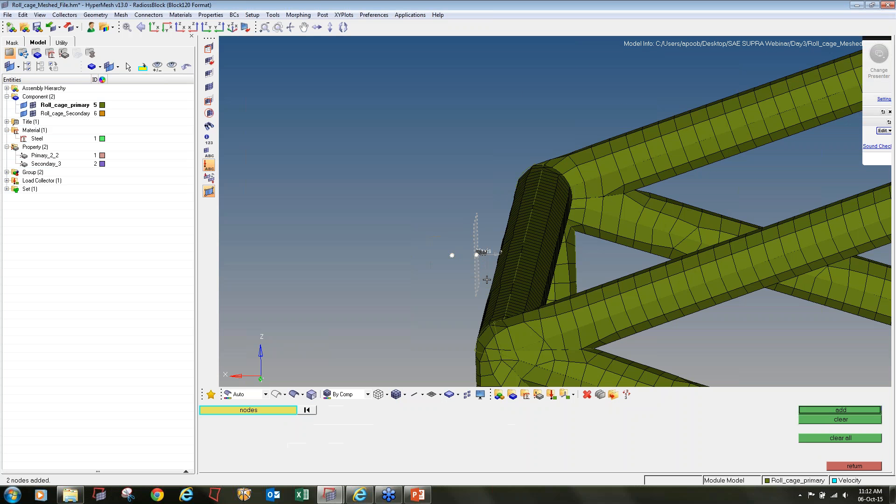
pyautogui.press('Escape')
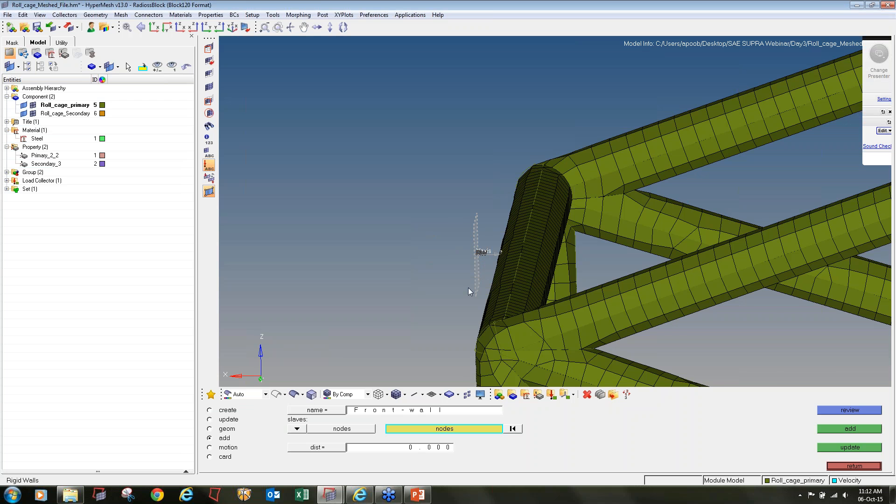
# - Select all nodes, deselect the two reference nodes at Front-wall, and add the remaining nodes as the wall's slaves
pyautogui.keyDown('ctrl'); pyautogui.scroll(-5, 419, 278); pyautogui.keyUp('ctrl')
pyautogui.click(420, 428)
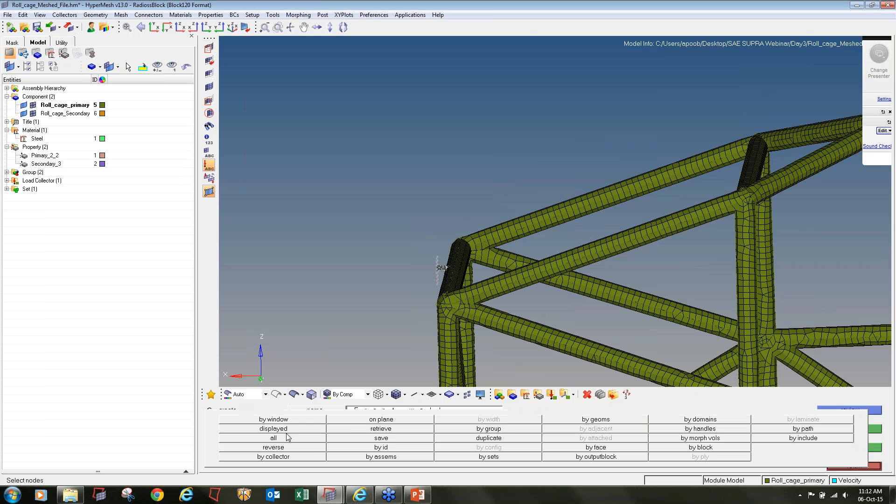
pyautogui.click(288, 439)
pyautogui.keyDown('ctrl'); pyautogui.scroll(6, 433, 273); pyautogui.keyUp('ctrl')
pyautogui.keyDown('shift'); pyautogui.moveTo(390, 236); pyautogui.dragTo(462, 271, button='right'); pyautogui.keyUp('shift')
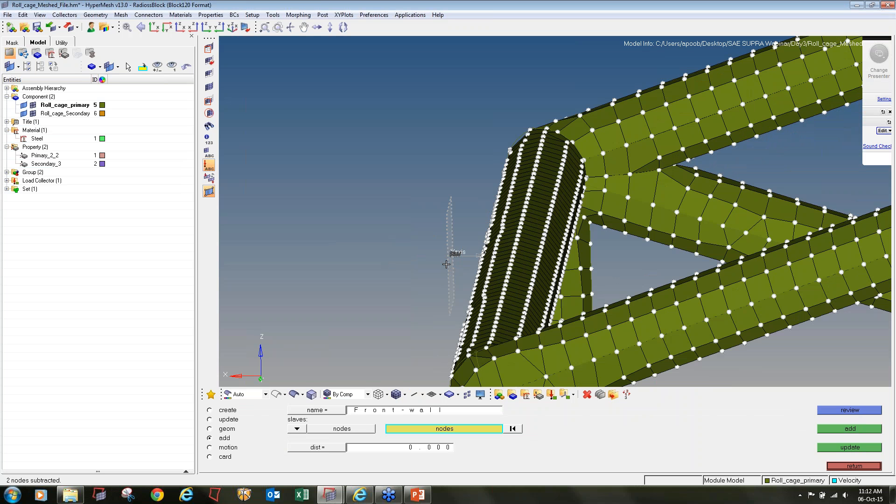
pyautogui.click(862, 430)
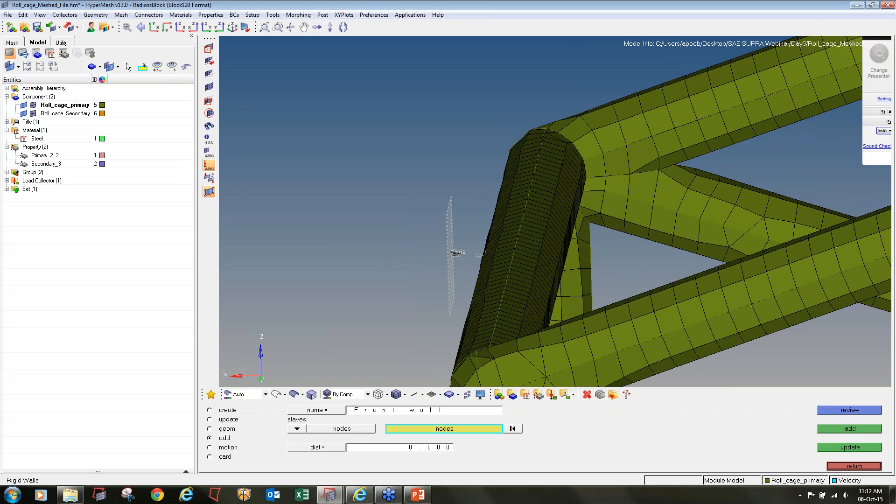
# - Review Front-wall's slave nodes, plane and normal direction on the cage, and reopen its geometry definition
pyautogui.keyDown('ctrl'); pyautogui.scroll(-12, 554, 202); pyautogui.keyUp('ctrl')
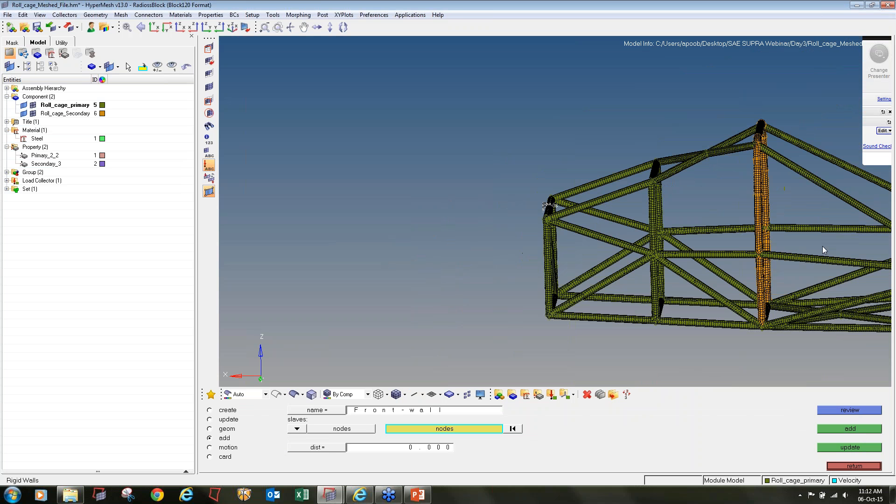
pyautogui.click(867, 409)
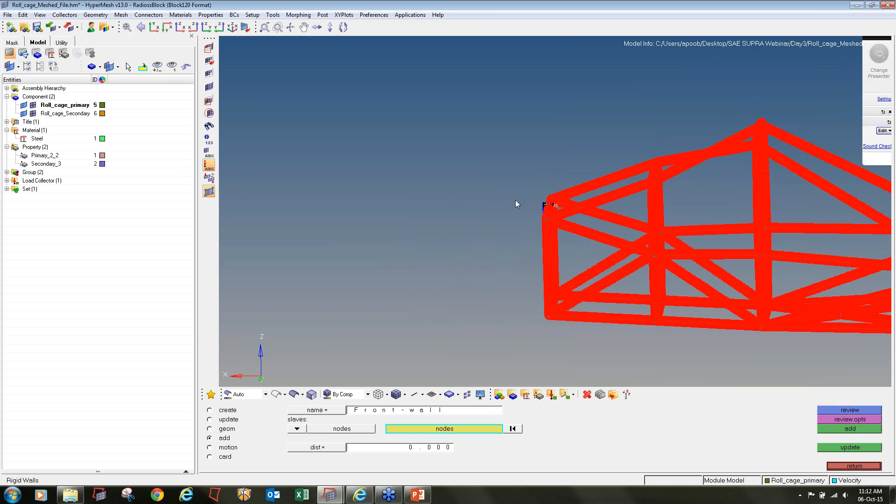
pyautogui.keyDown('ctrl'); pyautogui.scroll(8, 544, 204); pyautogui.keyUp('ctrl')
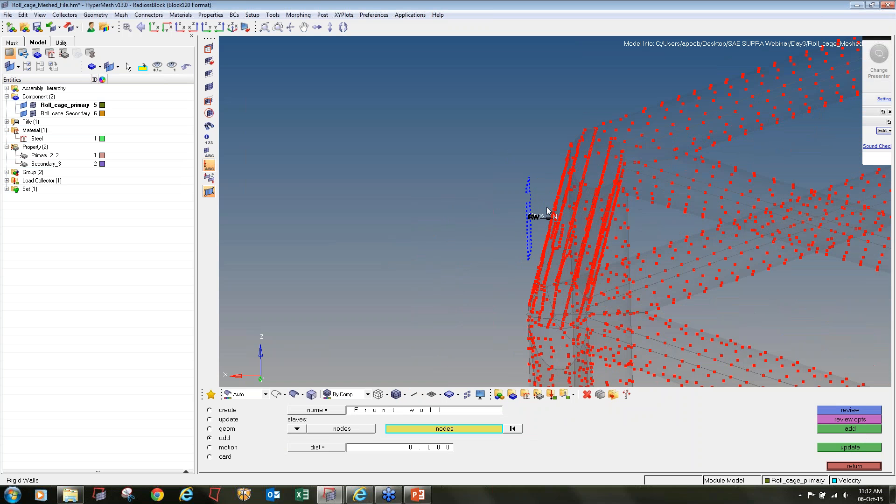
pyautogui.keyDown('ctrl'); pyautogui.scroll(2, 548, 211); pyautogui.keyUp('ctrl')
pyautogui.keyDown('ctrl'); pyautogui.scroll(-3, 553, 205); pyautogui.keyUp('ctrl')
pyautogui.keyDown('ctrl'); pyautogui.scroll(3, 553, 211); pyautogui.keyUp('ctrl')
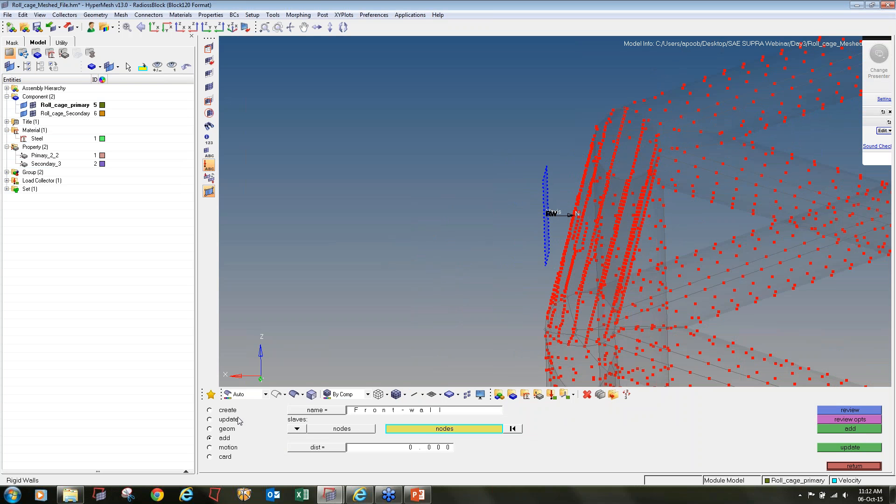
pyautogui.click(227, 429)
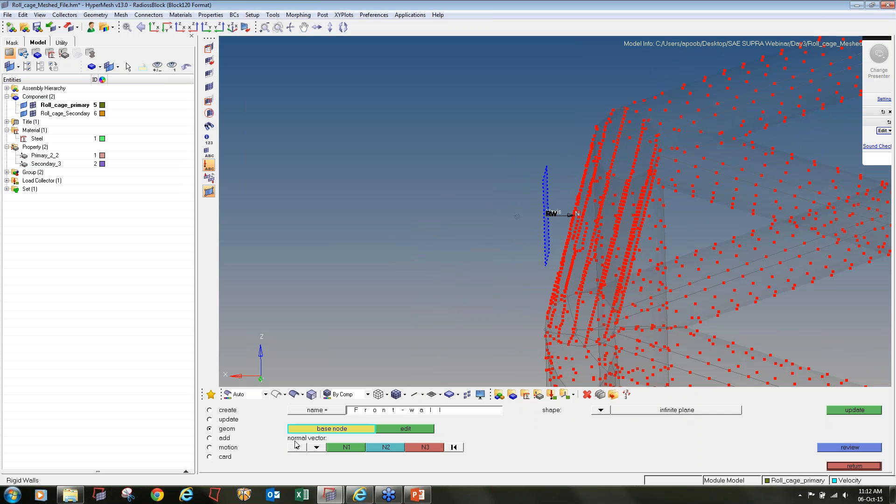
# - Examine Front-wall's rigid wall card image, including its slave group and friction fields and its base point coordinates
pyautogui.click(227, 447)
pyautogui.click(226, 457)
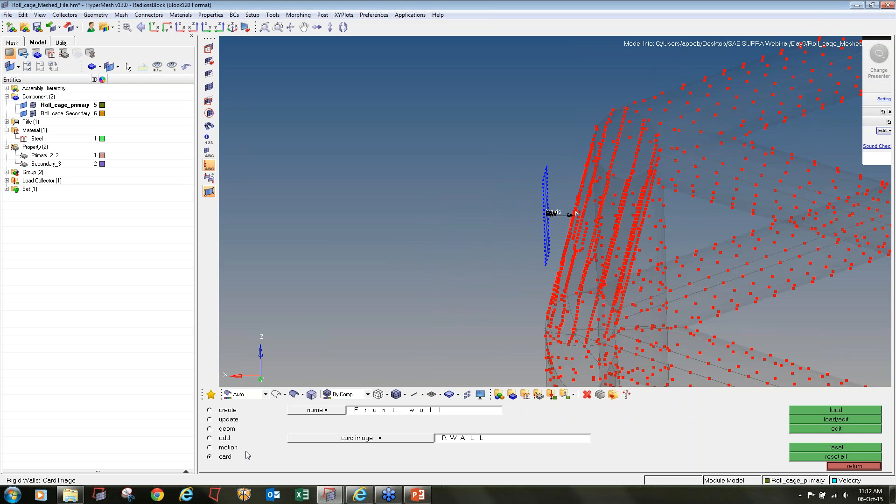
pyautogui.click(831, 429)
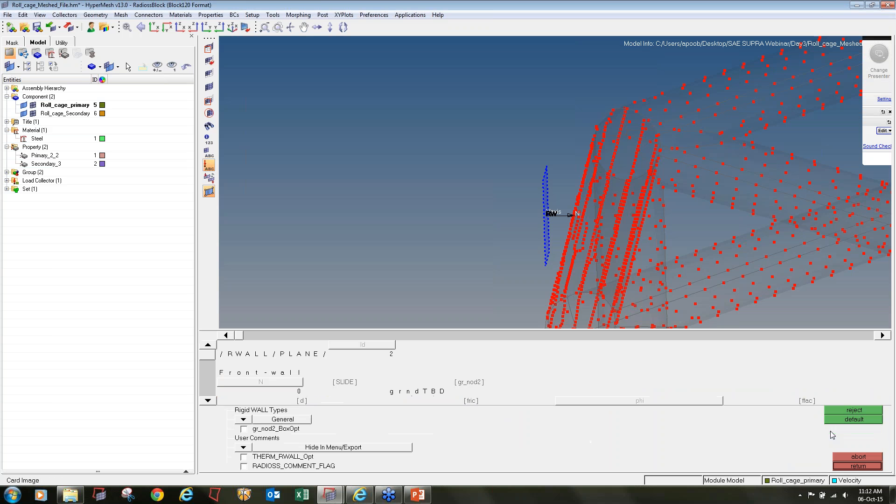
pyautogui.click(212, 402)
pyautogui.click(212, 401)
pyautogui.click(212, 402)
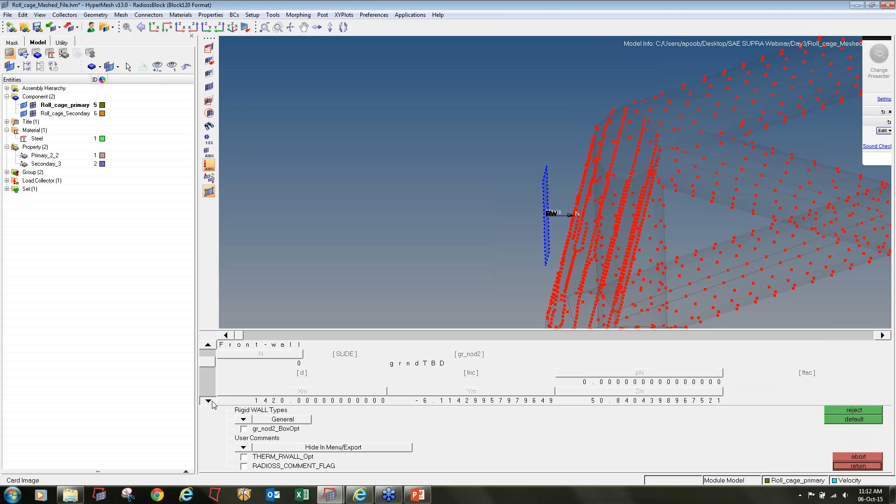
pyautogui.click(212, 402)
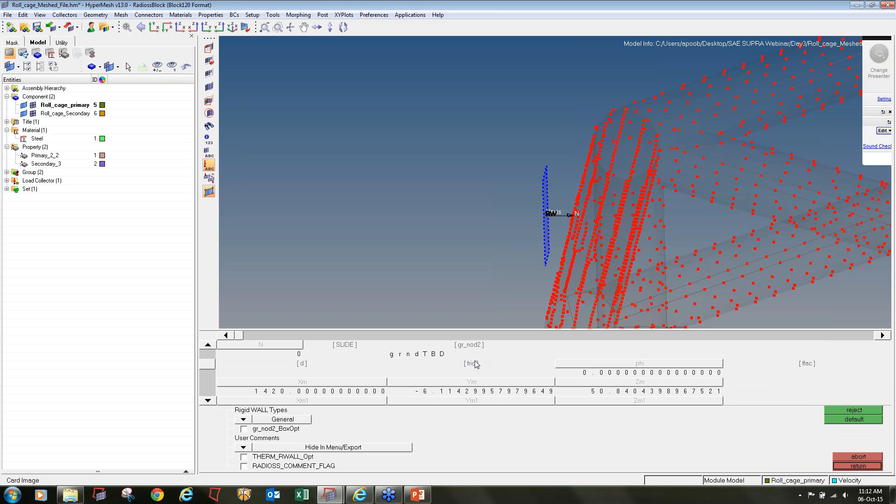
pyautogui.click(860, 466)
pyautogui.click(855, 466)
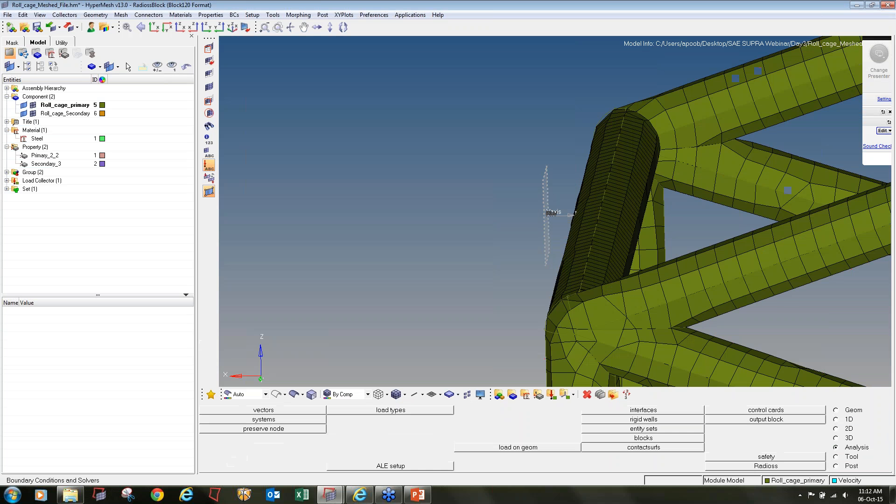
# - Define a new rigid wall named bottom_wall with type RWALL and a green colour
pyautogui.click(674, 419)
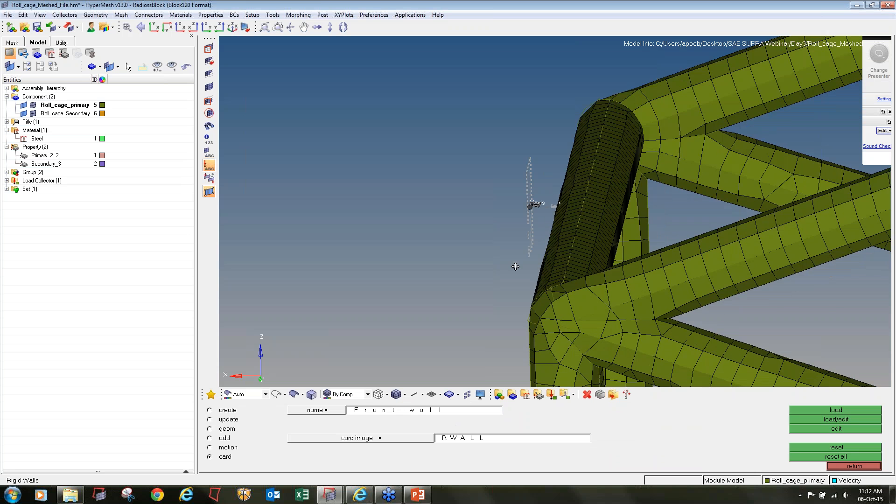
pyautogui.click(229, 410)
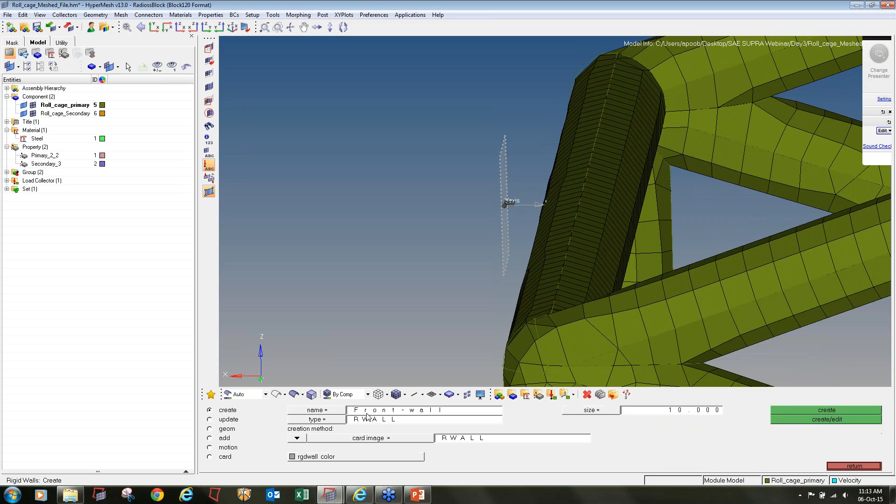
pyautogui.write('bottom_')
pyautogui.click(317, 419)
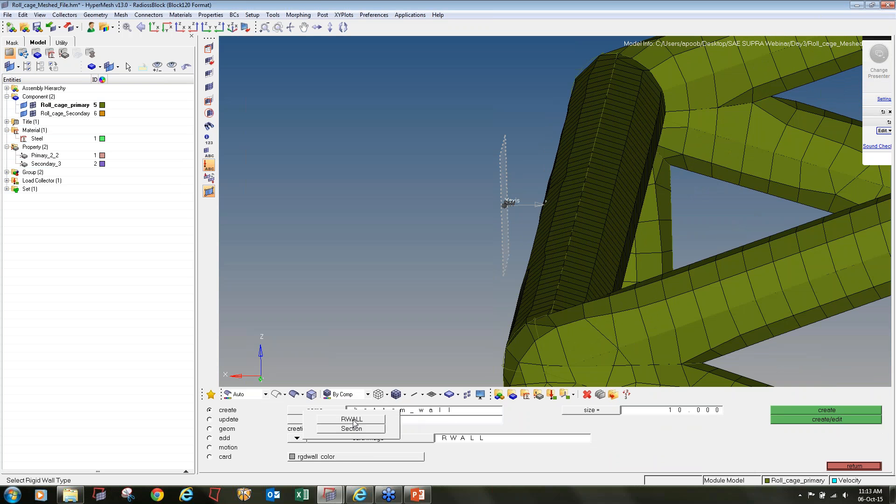
pyautogui.click(347, 426)
pyautogui.click(343, 454)
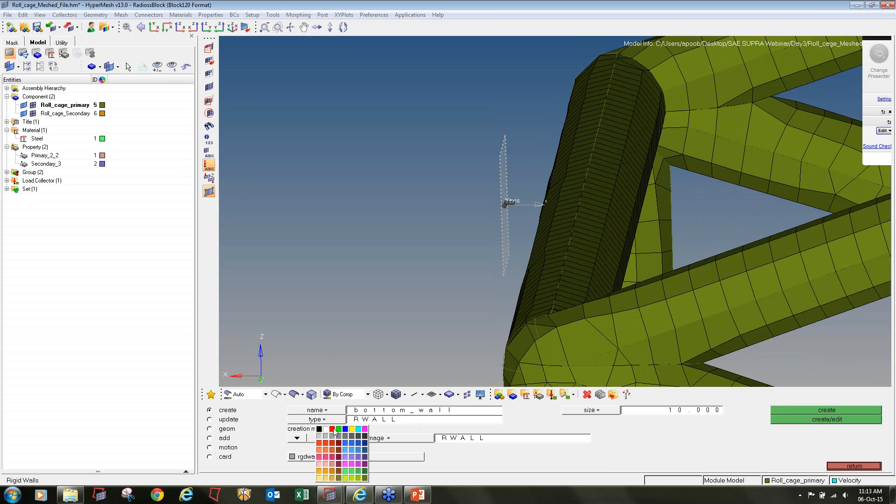
pyautogui.click(336, 439)
pyautogui.click(344, 457)
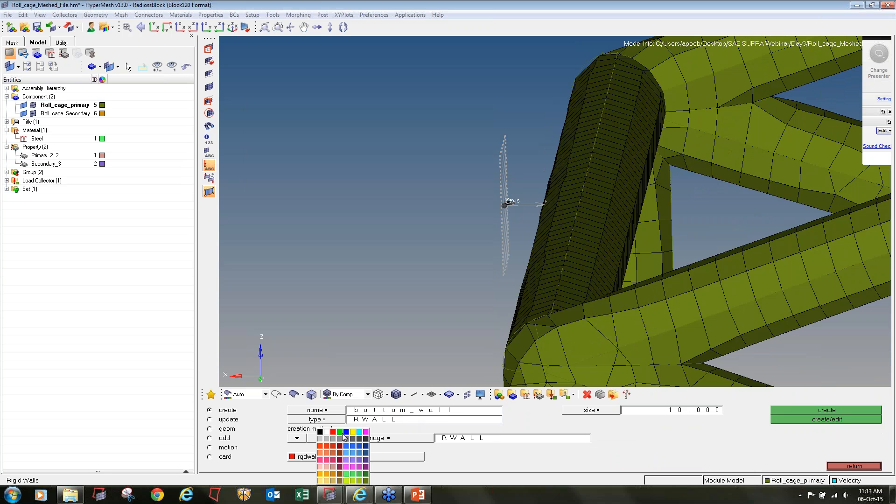
pyautogui.click(340, 432)
pyautogui.scroll(-2, 385, 295)
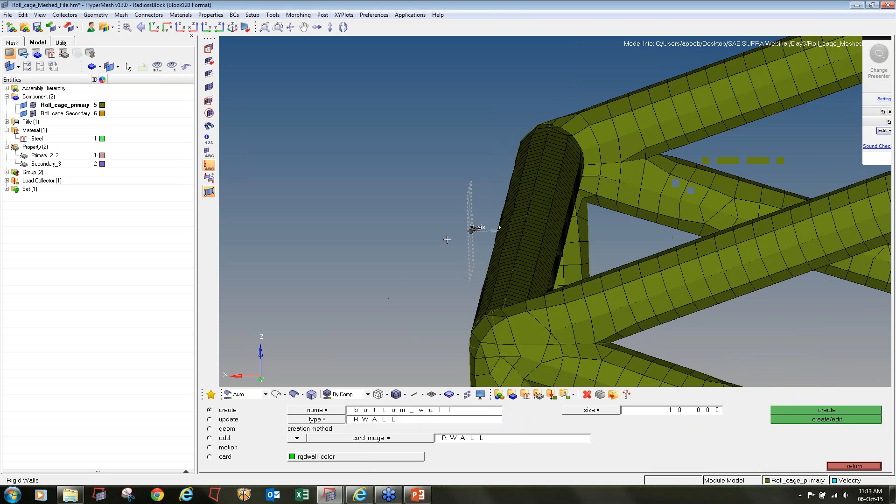
# - Pick a node on the cage's lower longitudinal tube as the base node for bottom_wall's geometry
pyautogui.click(222, 430)
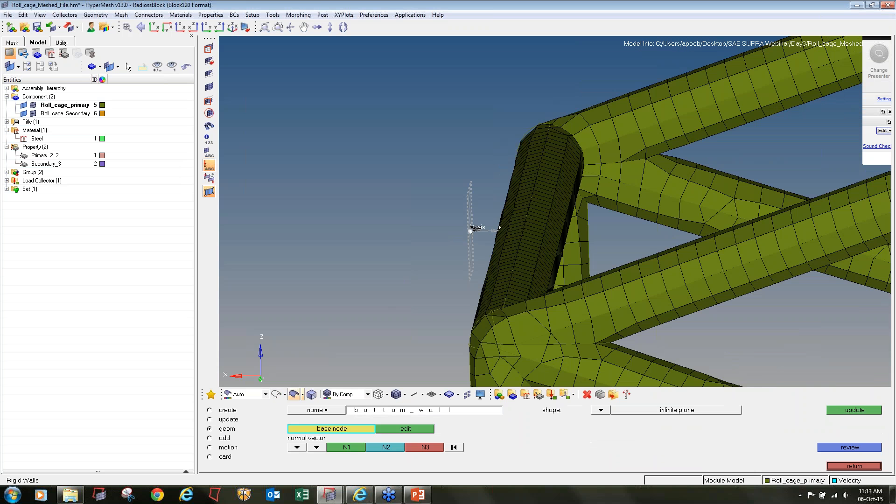
pyautogui.scroll(-3, 405, 251)
pyautogui.scroll(-5, 404, 250)
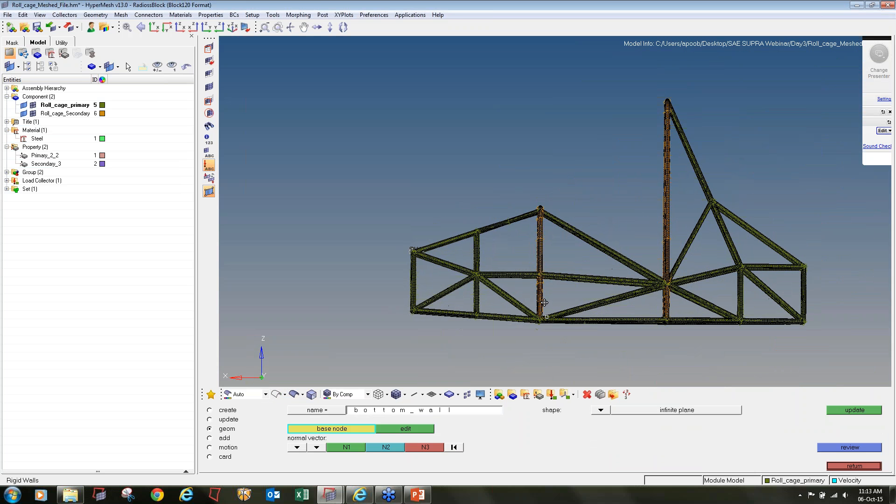
pyautogui.scroll(5, 543, 317)
pyautogui.scroll(1, 543, 322)
pyautogui.keyDown('ctrl'); pyautogui.moveTo(543, 322); pyautogui.dragTo(594, 315, button='right'); pyautogui.keyUp('ctrl')
pyautogui.keyDown('ctrl'); pyautogui.moveTo(594, 314); pyautogui.dragTo(577, 259); pyautogui.keyUp('ctrl')
pyautogui.scroll(4, 593, 307)
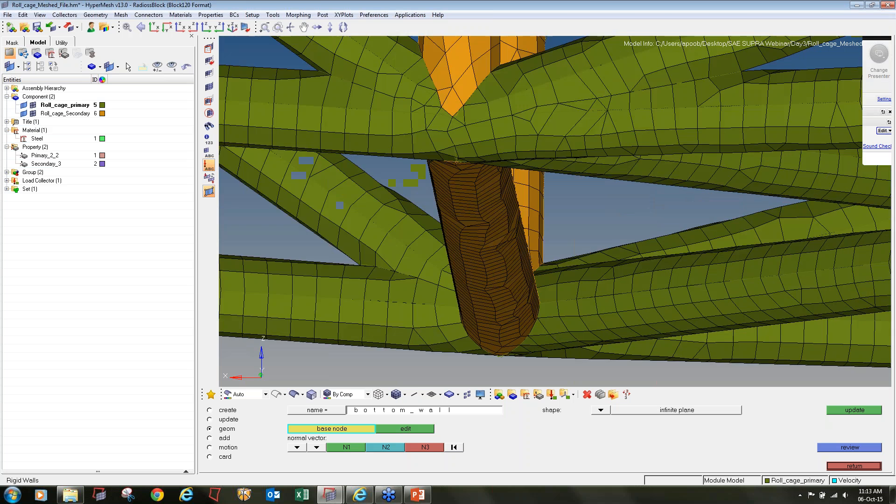
pyautogui.scroll(-3, 481, 256)
pyautogui.keyDown('ctrl'); pyautogui.moveTo(854, 207); pyautogui.dragTo(580, 209, button='right'); pyautogui.keyUp('ctrl')
pyautogui.scroll(2, 580, 209)
pyautogui.scroll(2, 580, 223)
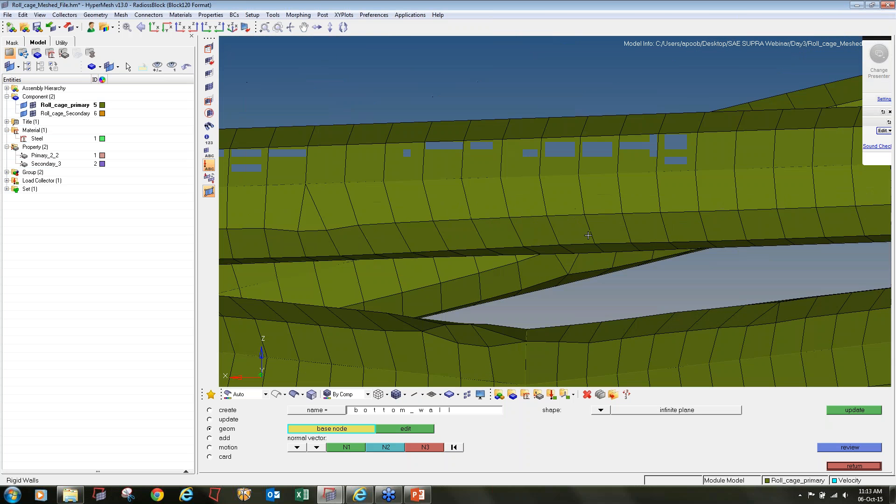
# - Edit the base node's z coordinate so that it sits below the cage's lower tubes
pyautogui.click(401, 432)
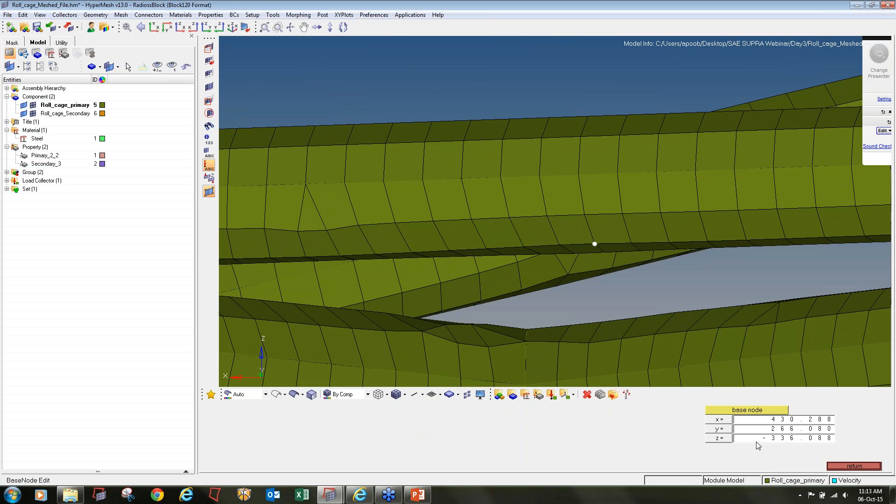
pyautogui.click(757, 440)
pyautogui.write('-')
pyautogui.press('Return')
pyautogui.click(762, 439)
pyautogui.click(855, 466)
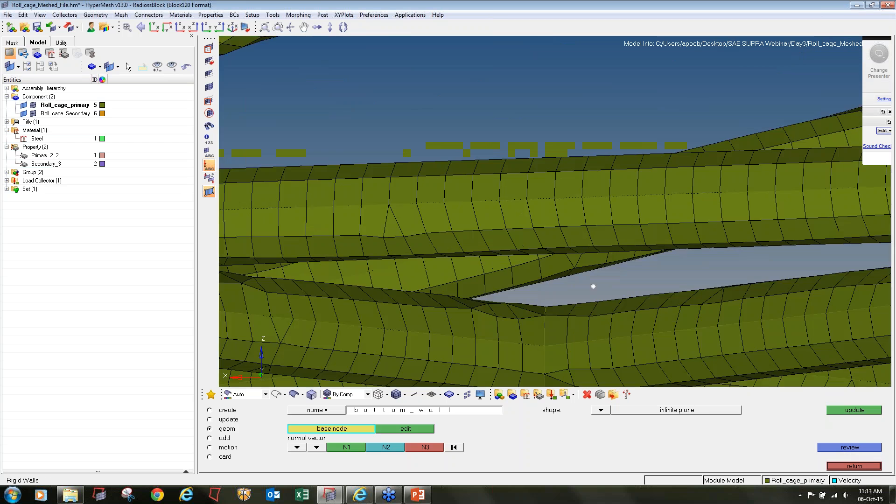
pyautogui.keyDown('ctrl'); pyautogui.scroll(-5, 594, 280); pyautogui.keyUp('ctrl')
pyautogui.keyDown('ctrl'); pyautogui.moveTo(593, 274); pyautogui.dragTo(622, 318); pyautogui.keyUp('ctrl')
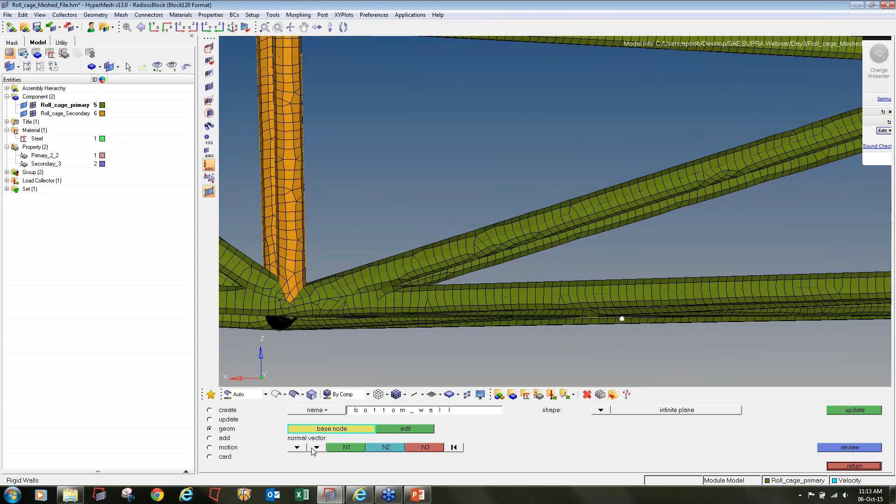
pyautogui.keyDown('ctrl'); pyautogui.scroll(-3, 356, 314); pyautogui.keyUp('ctrl')
pyautogui.keyDown('ctrl'); pyautogui.moveTo(356, 314); pyautogui.dragTo(384, 330, button='right'); pyautogui.keyUp('ctrl')
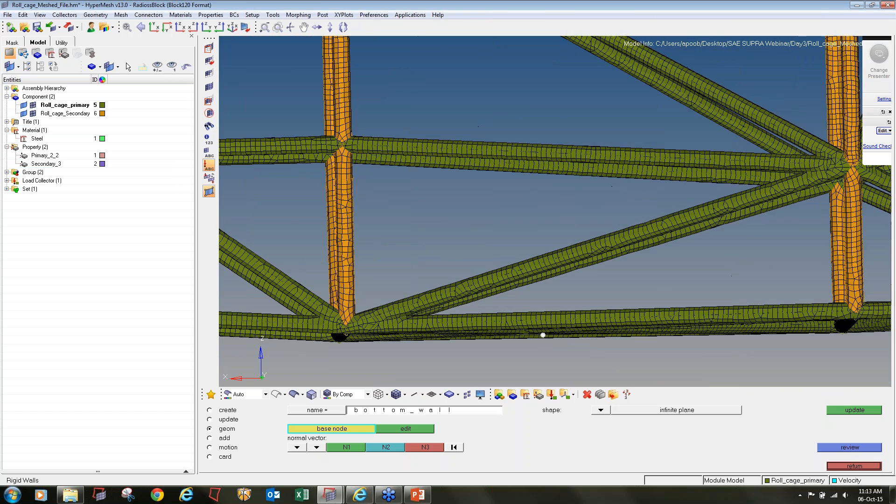
pyautogui.keyDown('ctrl'); pyautogui.scroll(-7, 385, 315); pyautogui.keyUp('ctrl')
pyautogui.keyDown('ctrl'); pyautogui.moveTo(269, 271); pyautogui.dragTo(331, 273, button='right'); pyautogui.keyUp('ctrl')
pyautogui.keyDown('ctrl'); pyautogui.scroll(5, 336, 280); pyautogui.keyUp('ctrl')
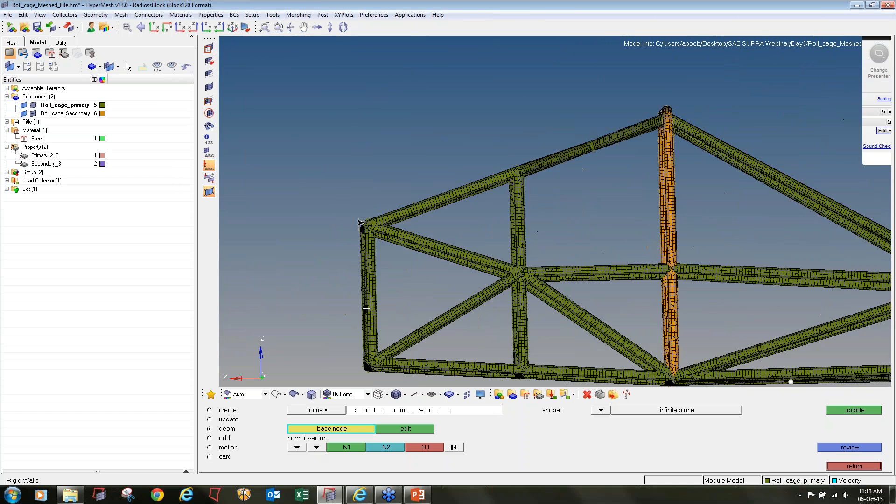
pyautogui.keyDown('ctrl'); pyautogui.scroll(6, 366, 310); pyautogui.keyUp('ctrl')
pyautogui.click(349, 447)
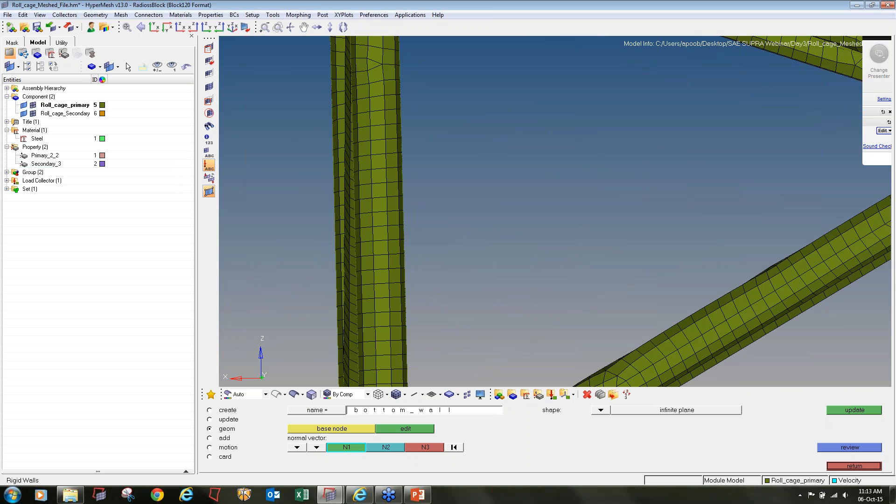
pyautogui.click(389, 312)
pyautogui.click(389, 297)
# - Set bottom_wall's normal vector to the z-axis and try to update its infinite plane geometry
pyautogui.click(312, 448)
pyautogui.click(316, 447)
pyautogui.click(308, 444)
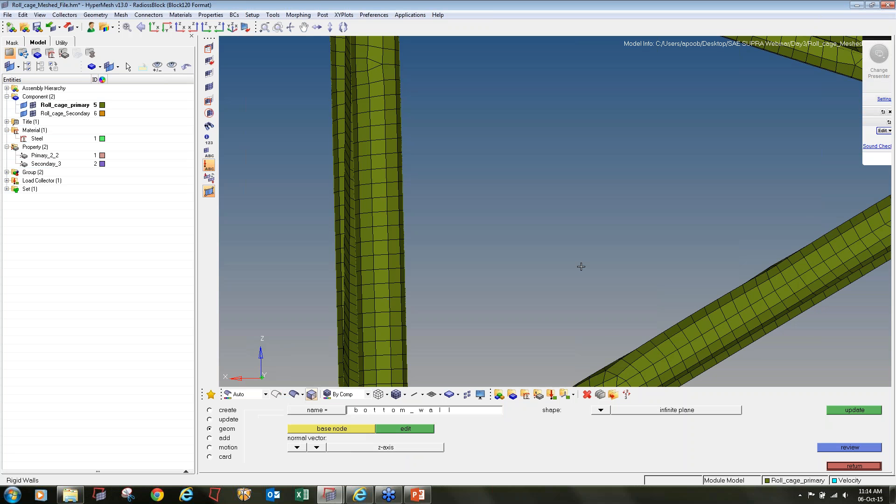
pyautogui.keyDown('ctrl'); pyautogui.moveTo(581, 267); pyautogui.dragTo(462, 233, button='right'); pyautogui.keyUp('ctrl')
pyautogui.keyDown('ctrl'); pyautogui.scroll(-8, 461, 232); pyautogui.keyUp('ctrl')
pyautogui.keyDown('ctrl'); pyautogui.moveTo(674, 304); pyautogui.dragTo(581, 307, button='right'); pyautogui.keyUp('ctrl')
pyautogui.keyDown('ctrl'); pyautogui.scroll(5, 748, 305); pyautogui.keyUp('ctrl')
pyautogui.keyDown('ctrl'); pyautogui.scroll(4, 599, 301); pyautogui.keyUp('ctrl')
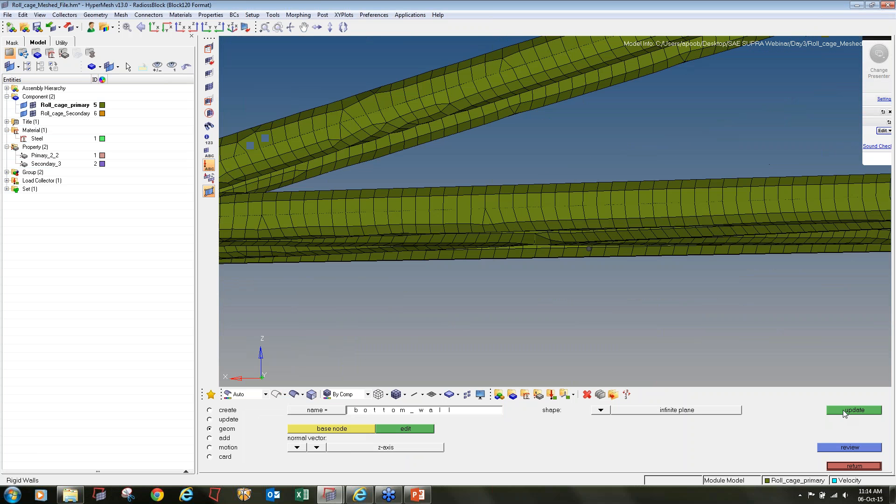
pyautogui.click(843, 410)
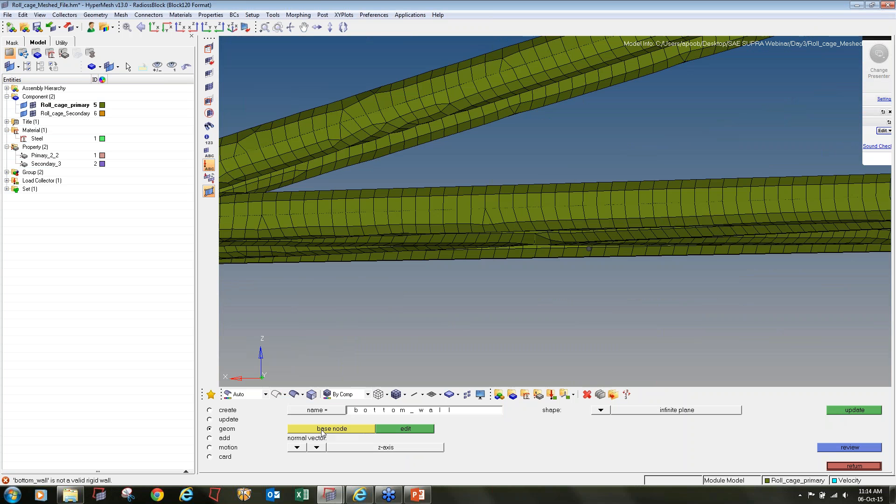
# - Check the existing groups in the model and create the bottom_wall rigid wall with the RWALL card image
pyautogui.click(228, 412)
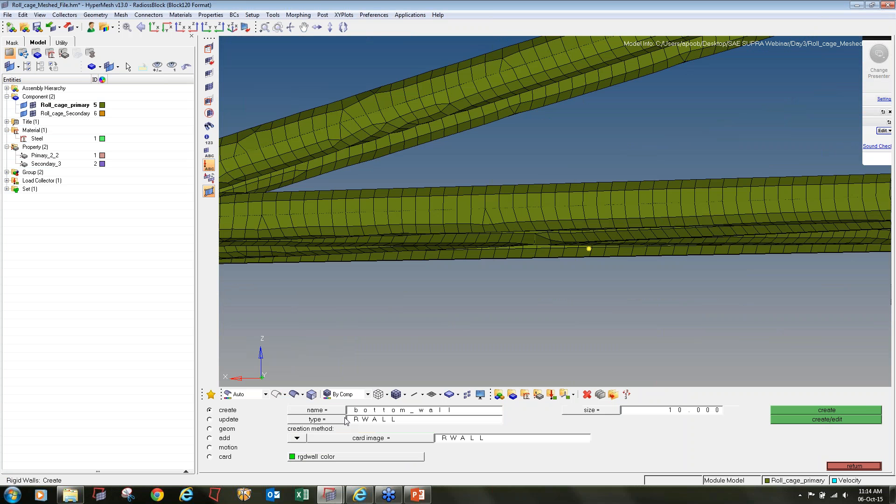
pyautogui.click(7, 173)
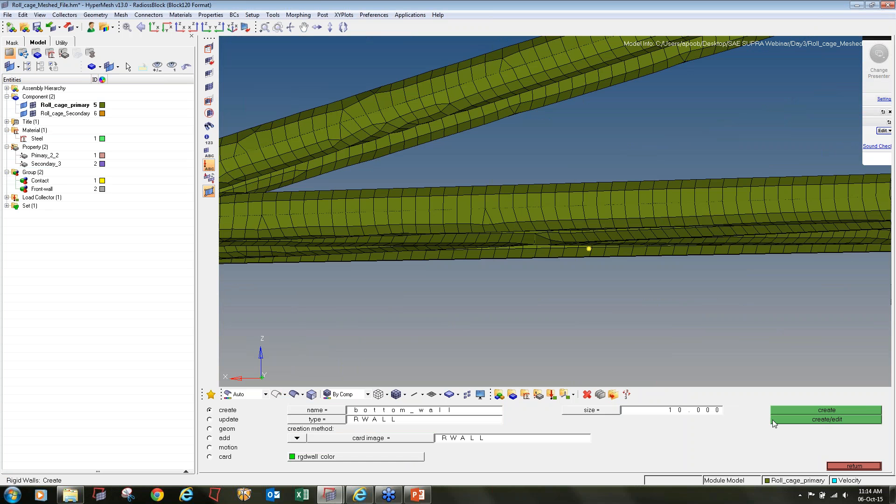
pyautogui.click(797, 410)
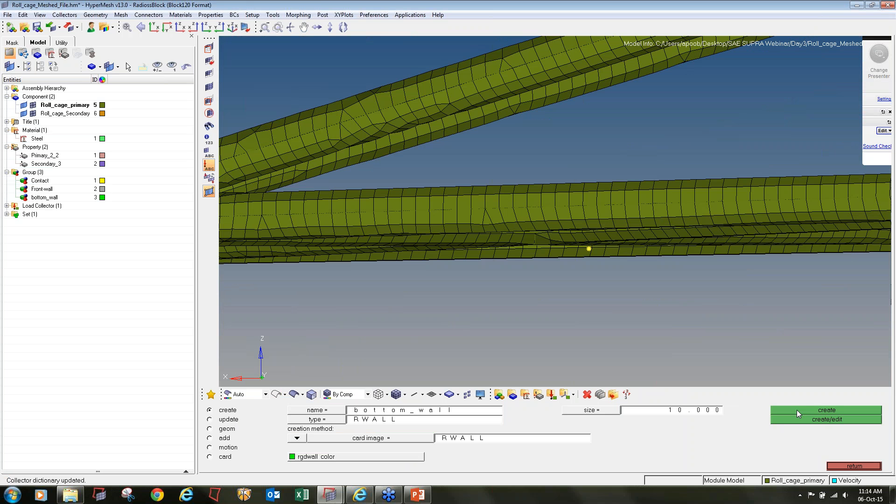
# - Update bottom_wall's geometry with the base node and z-axis normal, and check the plane's position below the cage
pyautogui.click(229, 429)
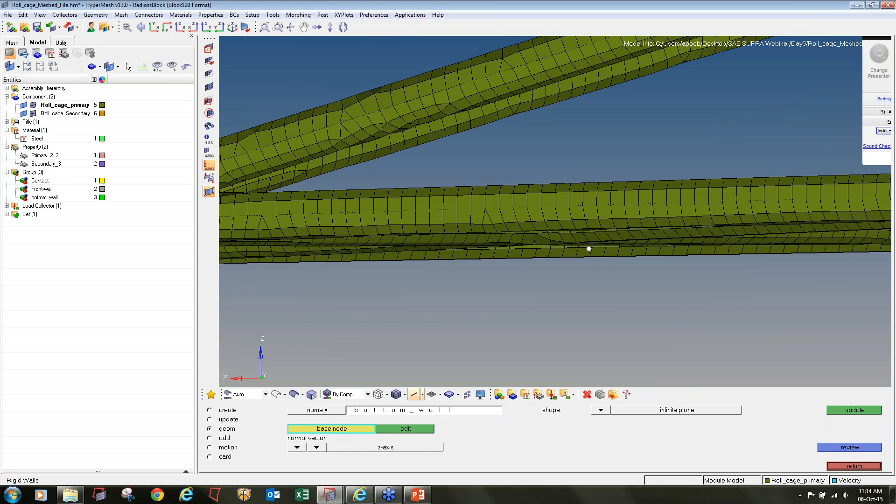
pyautogui.click(834, 410)
pyautogui.keyDown('ctrl'); pyautogui.scroll(3, 584, 245); pyautogui.keyUp('ctrl')
pyautogui.keyDown('ctrl'); pyautogui.moveTo(586, 245); pyautogui.dragTo(598, 292); pyautogui.keyUp('ctrl')
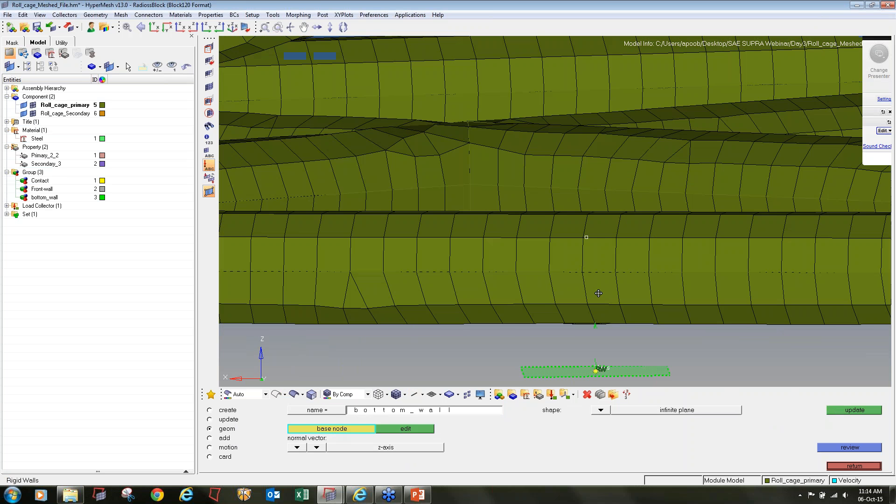
pyautogui.keyDown('ctrl'); pyautogui.scroll(-3, 598, 293); pyautogui.keyUp('ctrl')
pyautogui.keyDown('ctrl'); pyautogui.scroll(-4, 597, 293); pyautogui.keyUp('ctrl')
pyautogui.keyDown('ctrl'); pyautogui.scroll(6, 597, 293); pyautogui.keyUp('ctrl')
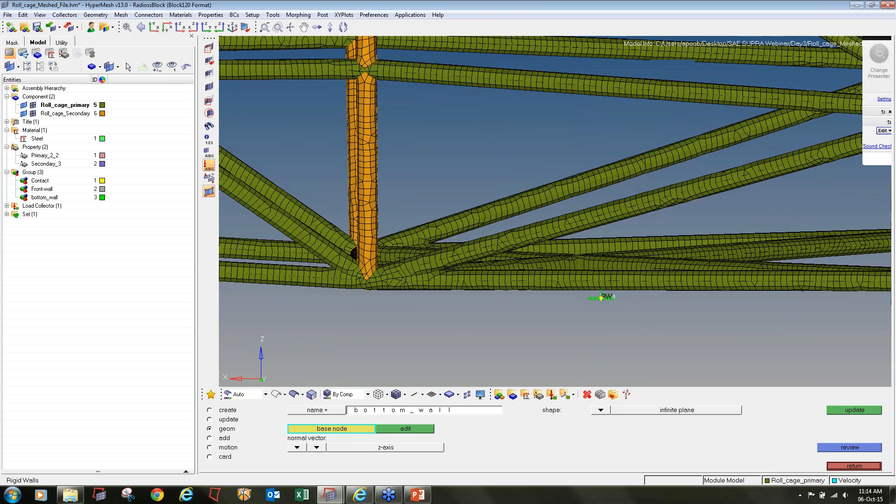
pyautogui.keyDown('ctrl'); pyautogui.scroll(1, 598, 294); pyautogui.keyUp('ctrl')
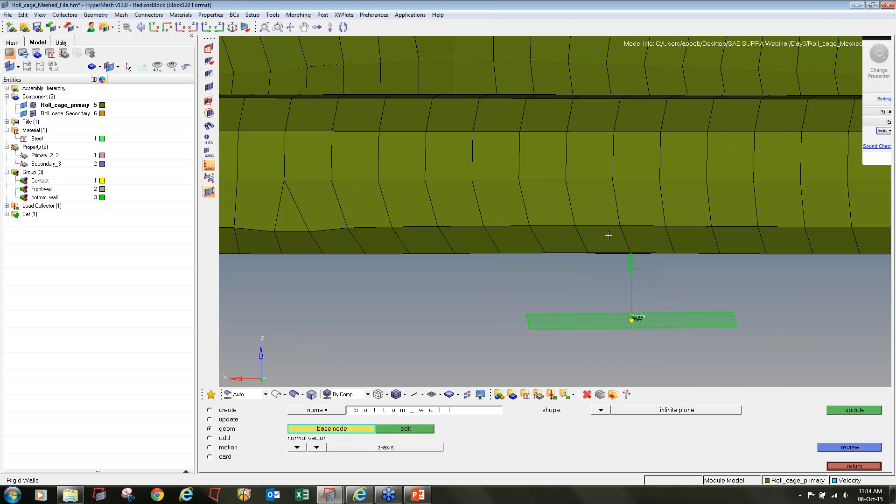
# - Add the roll cage's nodes as slaves of bottom_wall and check the wall's RWALL card image
pyautogui.click(223, 439)
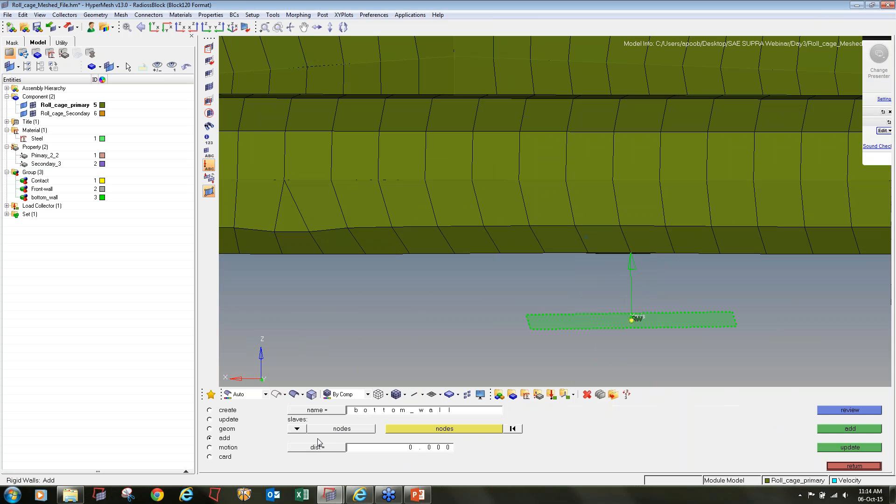
pyautogui.click(393, 428)
pyautogui.click(369, 438)
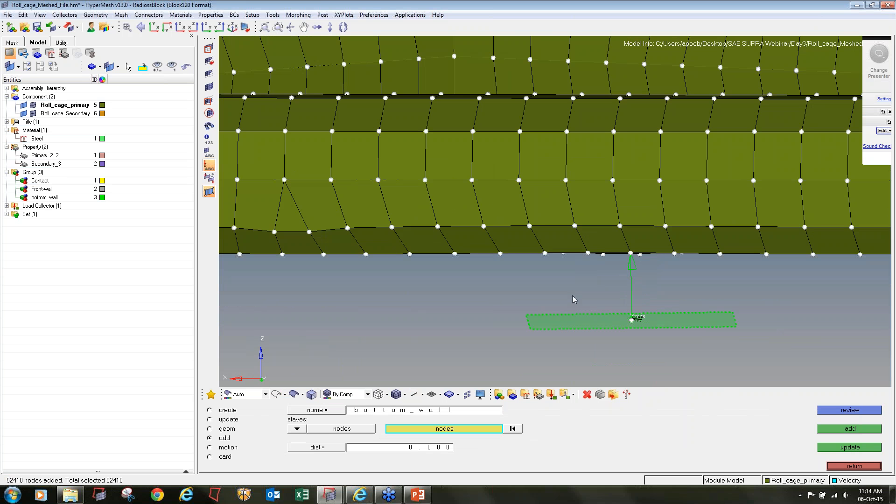
pyautogui.keyDown('shift'); pyautogui.moveTo(572, 296); pyautogui.dragTo(685, 351, button='right'); pyautogui.keyUp('shift')
pyautogui.scroll(-10, 499, 307)
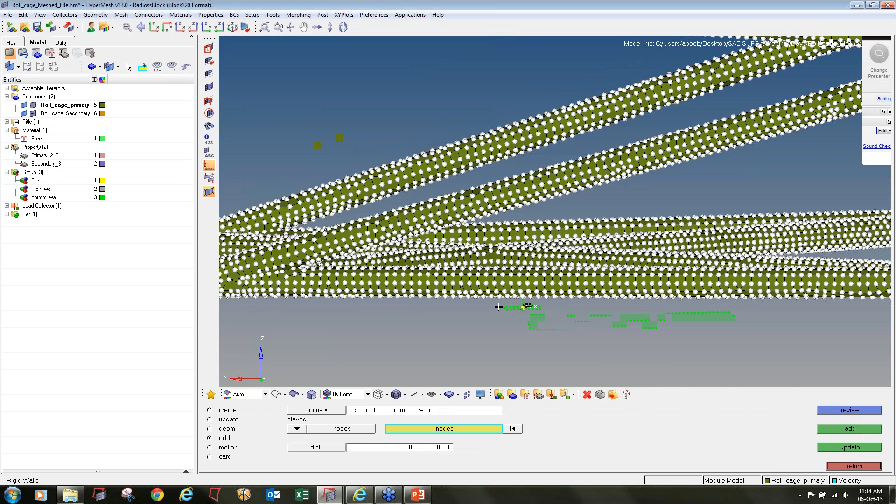
pyautogui.scroll(10, 364, 180)
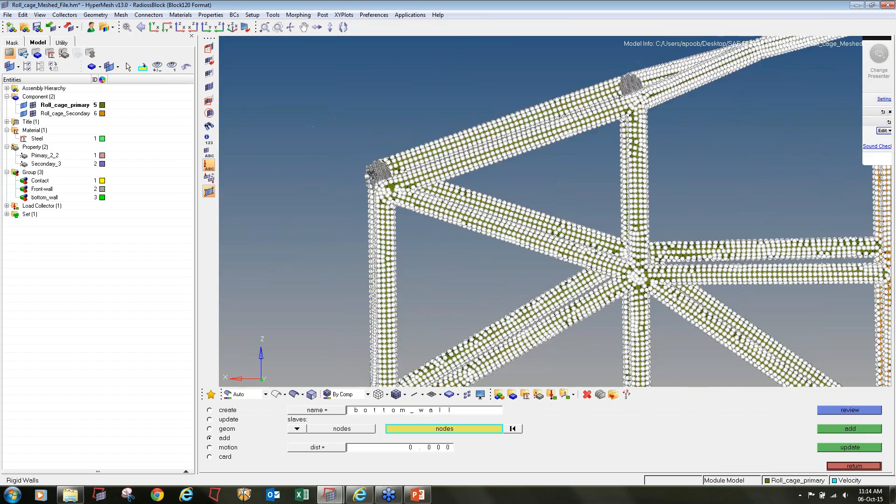
pyautogui.scroll(3, 364, 187)
pyautogui.scroll(-4, 367, 203)
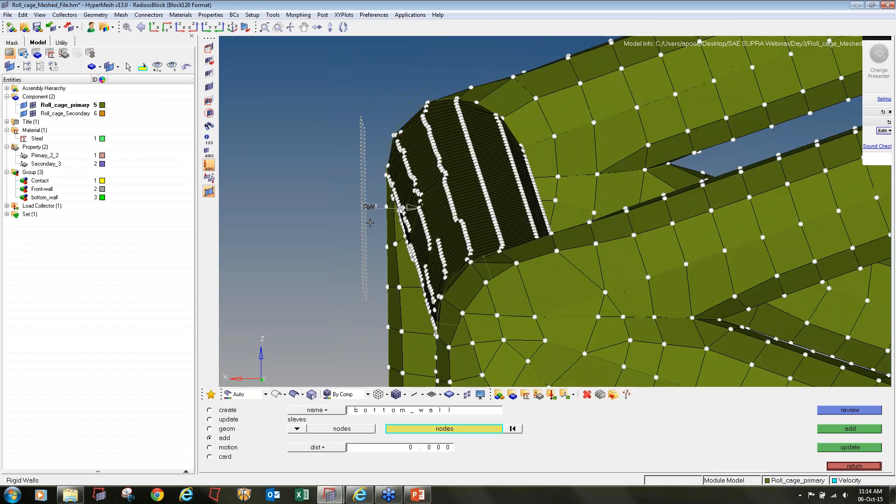
pyautogui.scroll(-5, 370, 223)
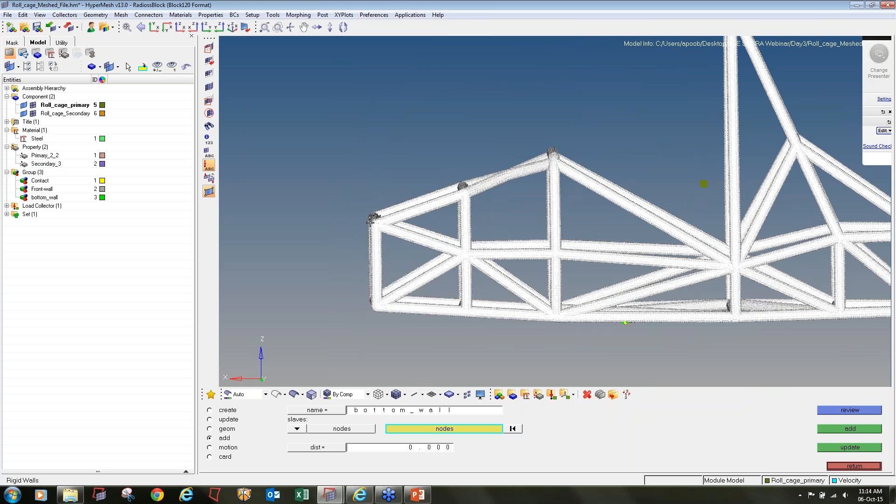
pyautogui.click(854, 430)
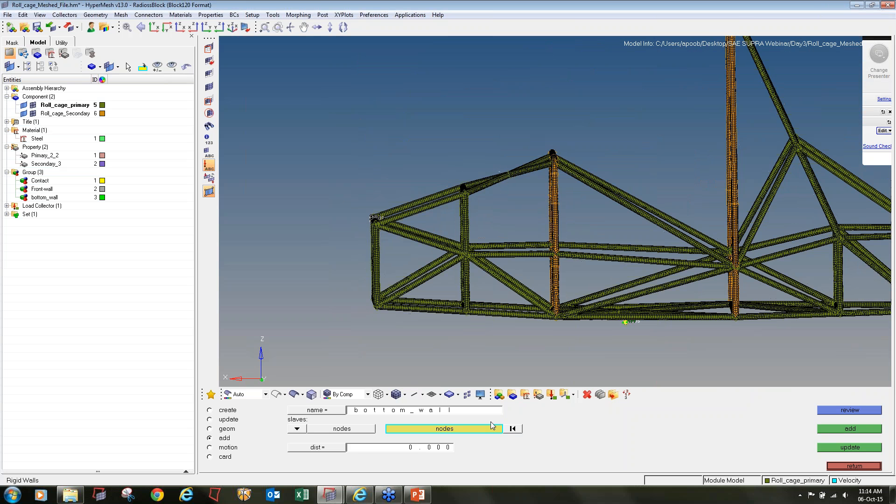
pyautogui.click(225, 458)
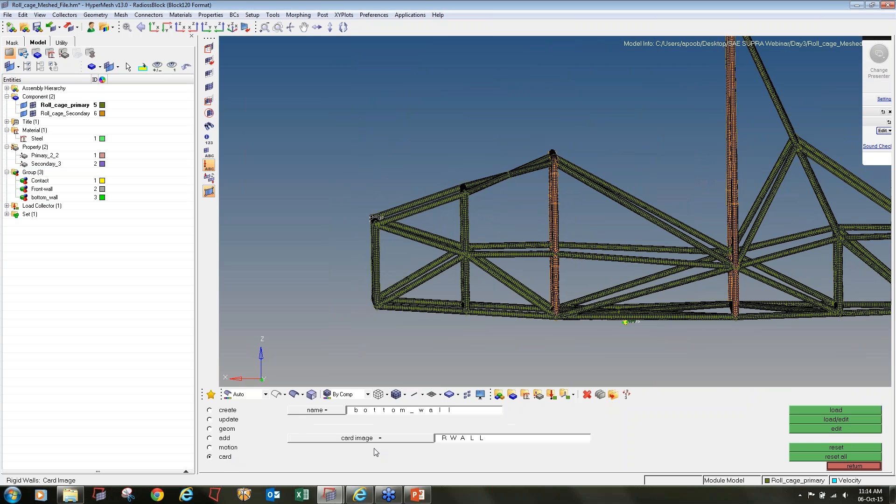
pyautogui.click(849, 468)
pyautogui.click(850, 467)
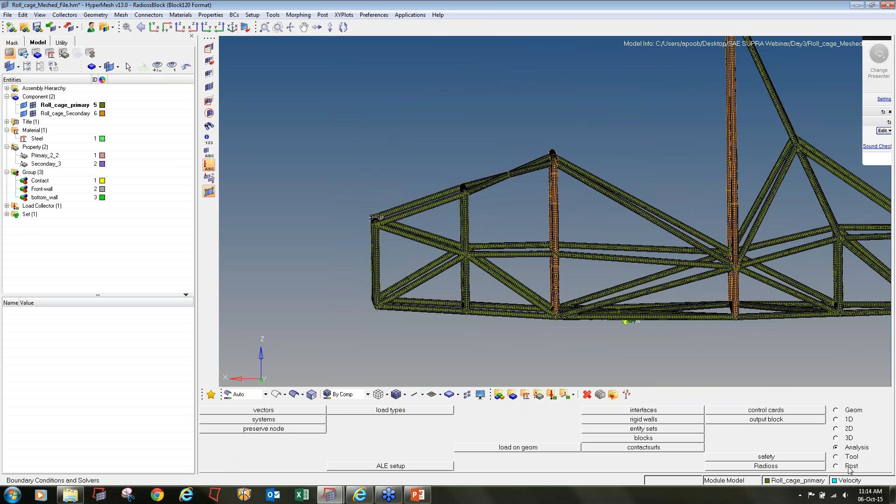
# - Create an output block named output for the Roll_cage_primary and Roll_cage_Secondary components
pyautogui.click(779, 420)
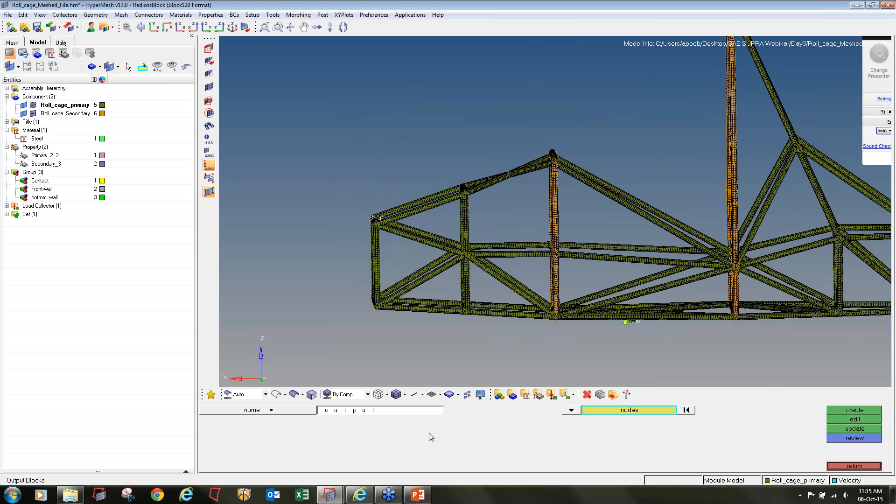
pyautogui.click(571, 410)
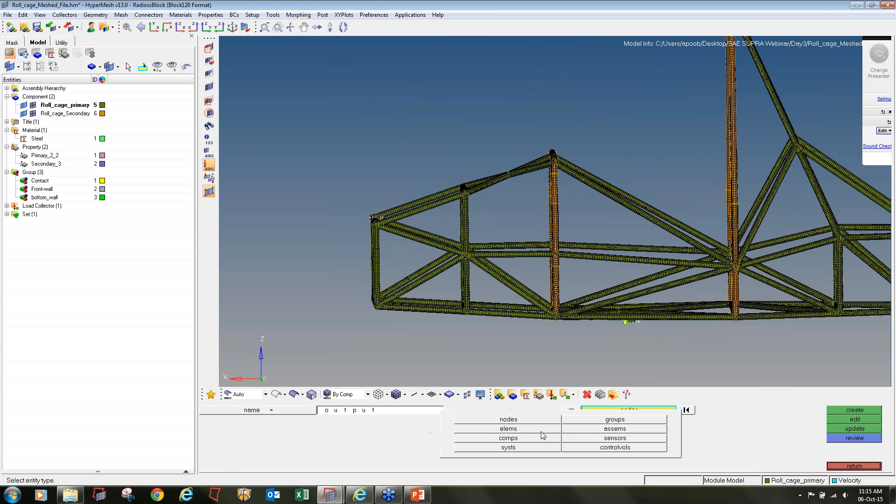
pyautogui.click(539, 441)
pyautogui.click(595, 413)
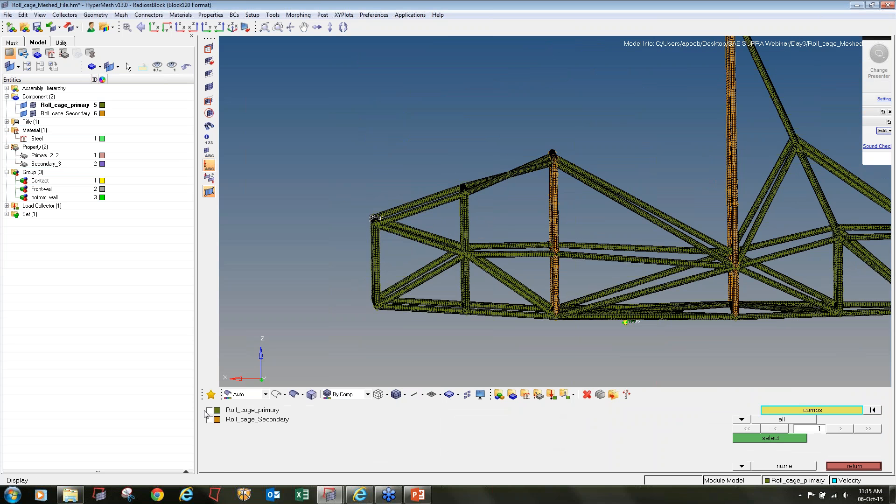
pyautogui.click(209, 411)
pyautogui.click(794, 438)
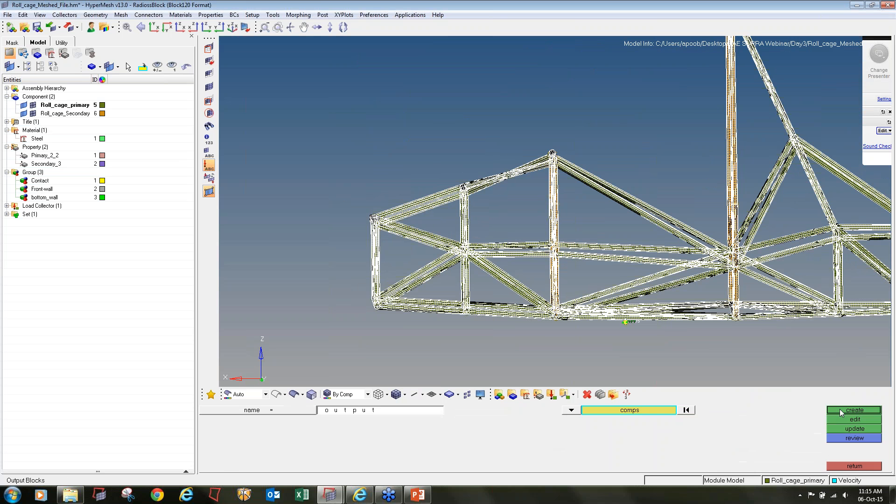
pyautogui.click(839, 409)
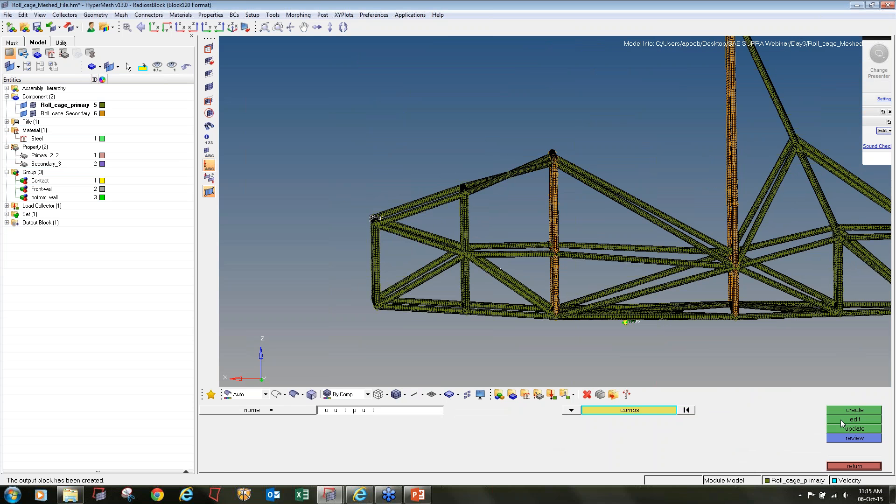
# - Review the variable and part entries in the output block's /TH/PART card
pyautogui.click(841, 420)
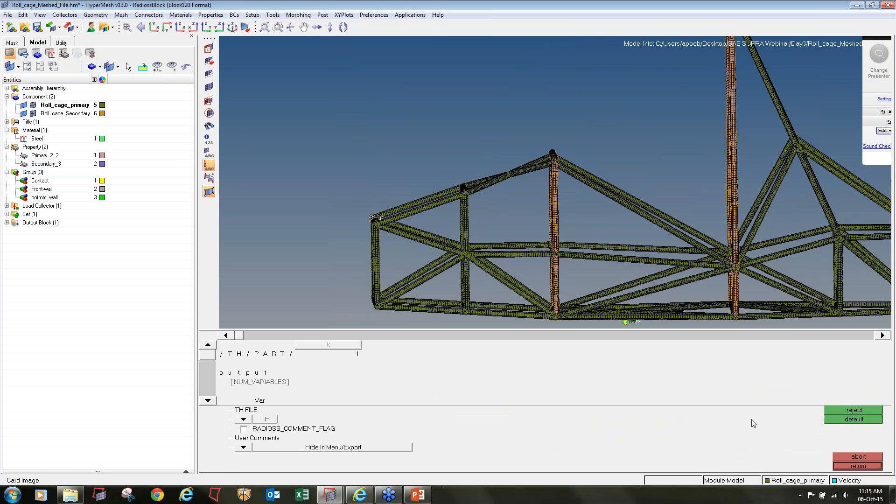
pyautogui.click(211, 401)
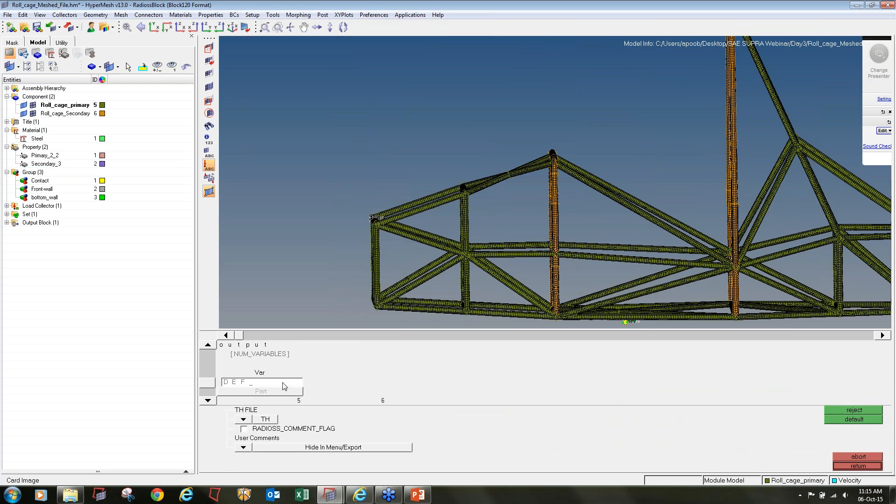
pyautogui.click(867, 468)
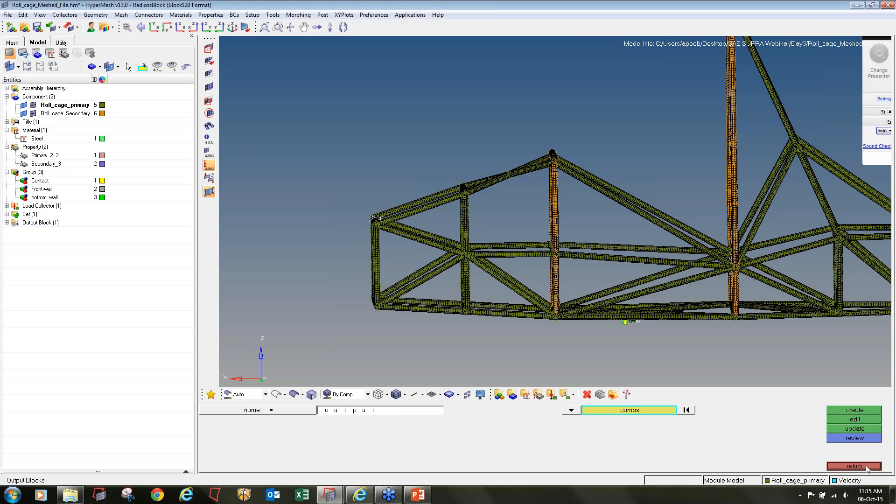
pyautogui.click(867, 468)
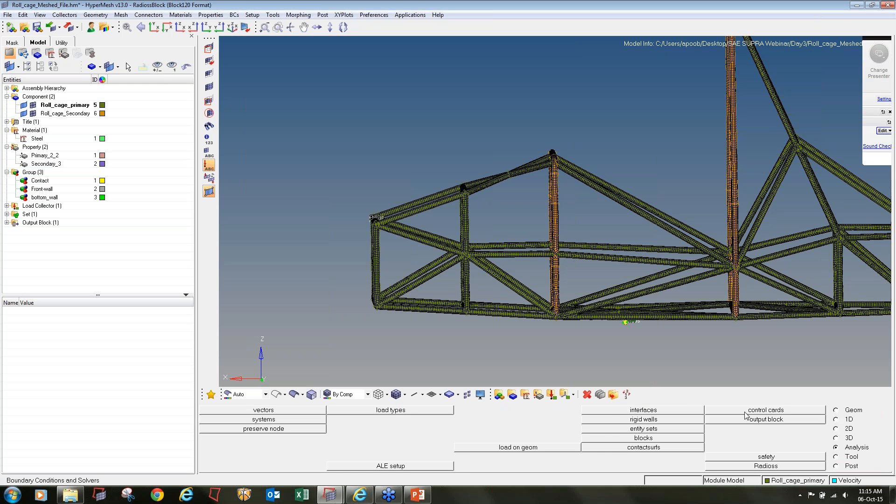
# - Add the ENG_RUN control card and enter the simulation's stop time as Tstop
pyautogui.click(747, 410)
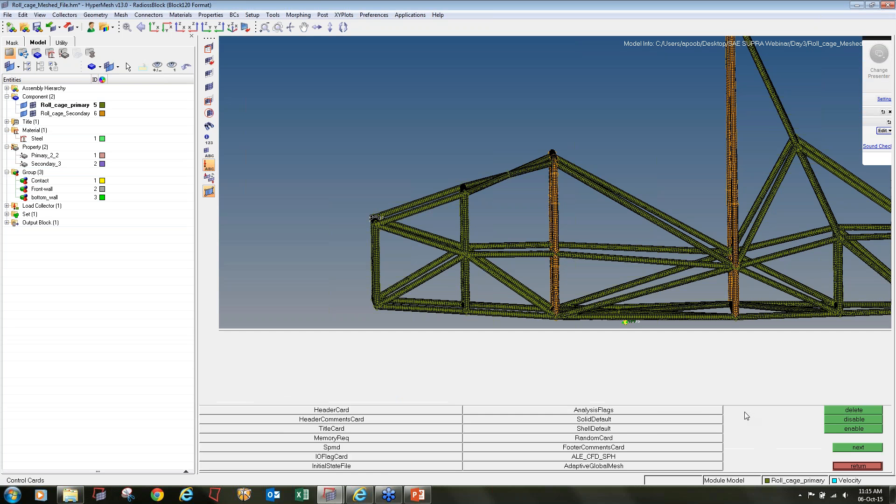
pyautogui.click(841, 449)
pyautogui.click(841, 449)
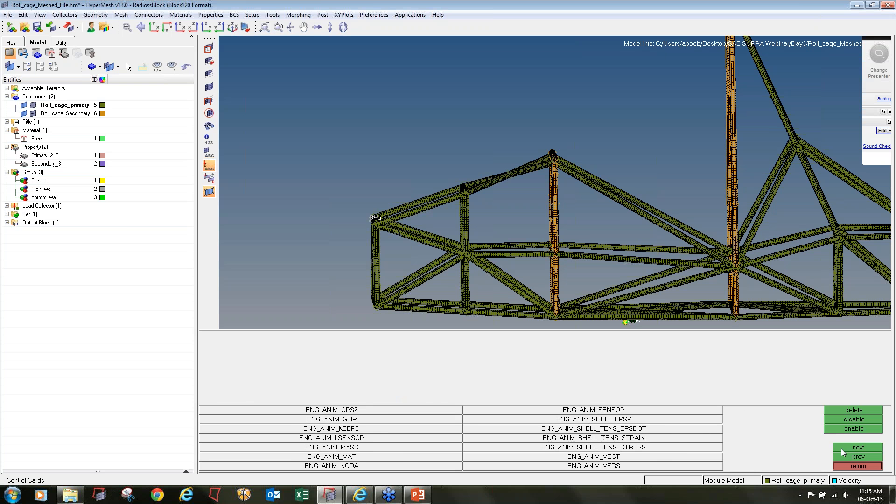
pyautogui.click(841, 450)
pyautogui.click(841, 449)
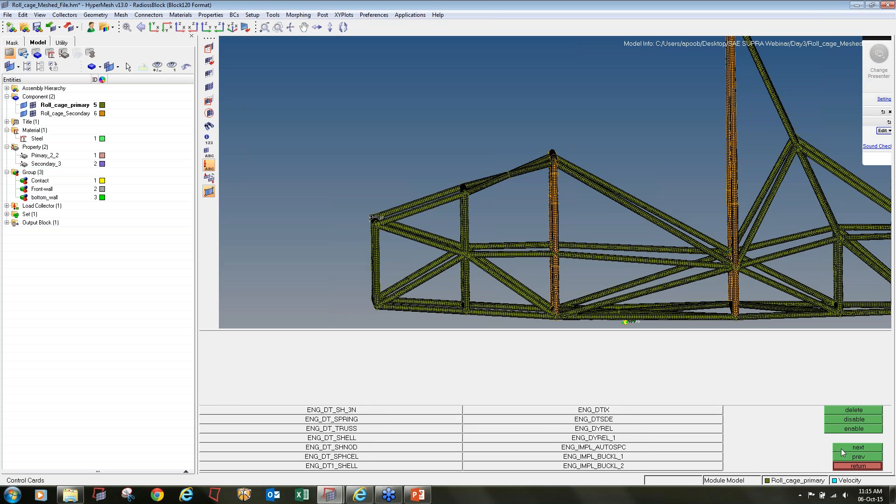
pyautogui.click(841, 449)
pyautogui.click(841, 449)
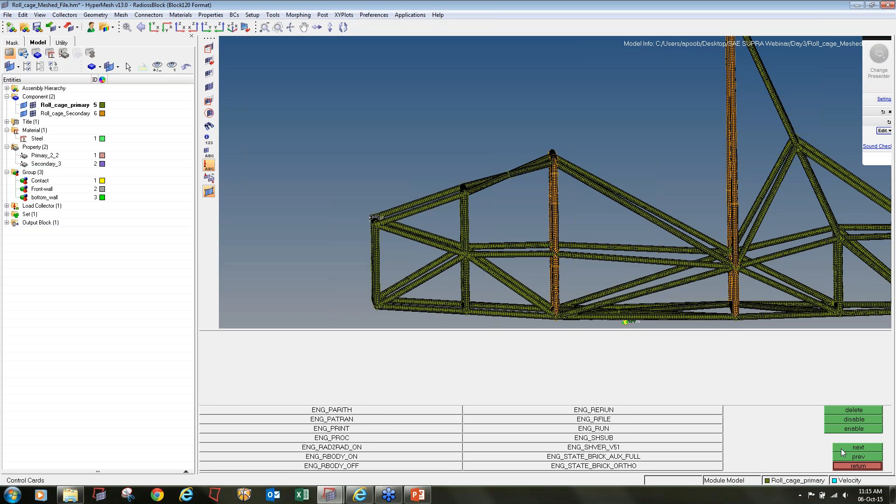
pyautogui.click(593, 431)
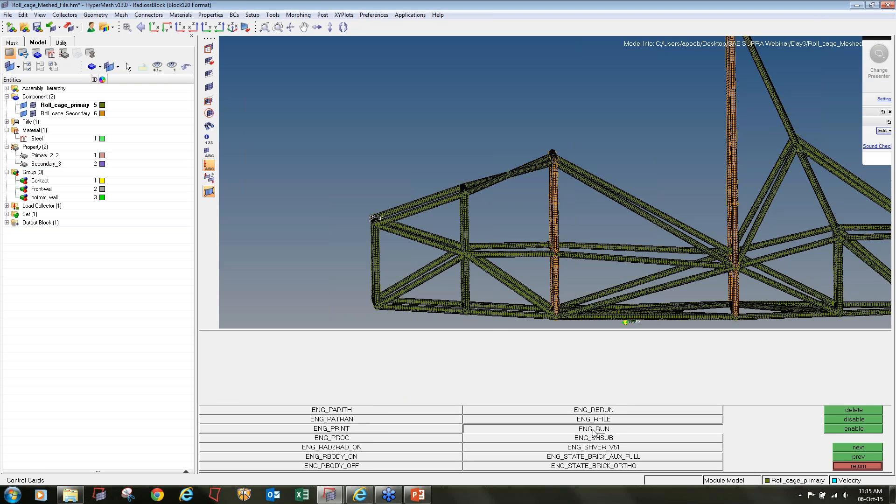
pyautogui.click(300, 364)
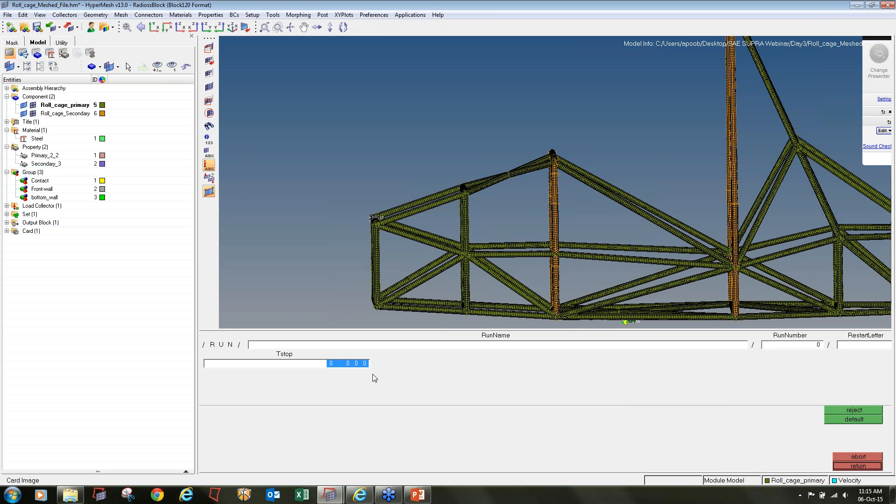
pyautogui.write('0.0')
pyautogui.click(858, 466)
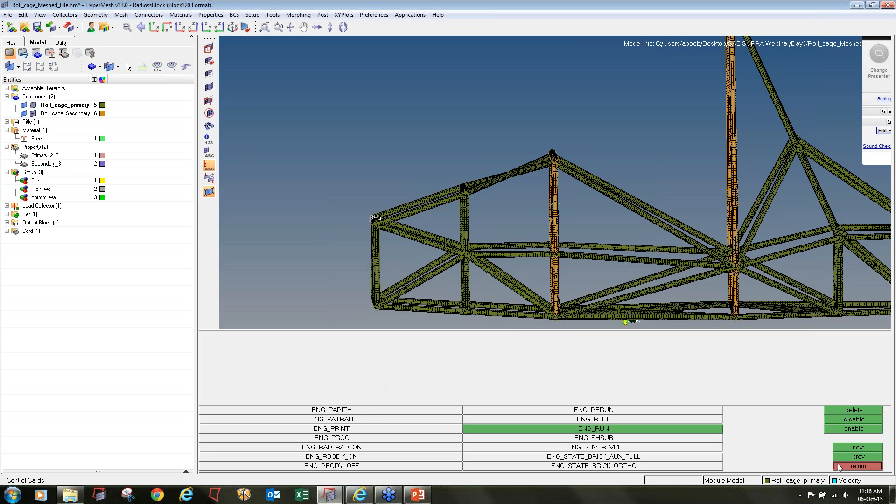
# - Add the ENG_ANIM_DT control card and enter the animation output interval as Tfreq
pyautogui.click(849, 456)
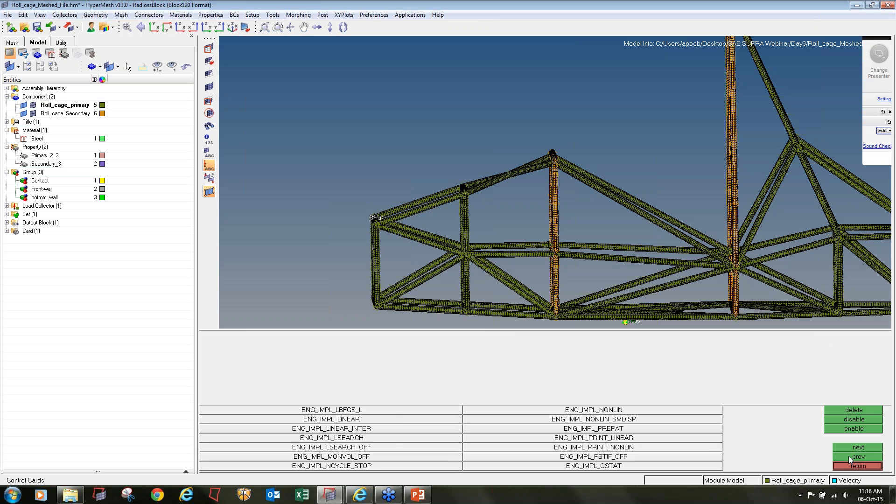
pyautogui.click(849, 455)
pyautogui.click(849, 455)
pyautogui.click(849, 456)
pyautogui.click(849, 456)
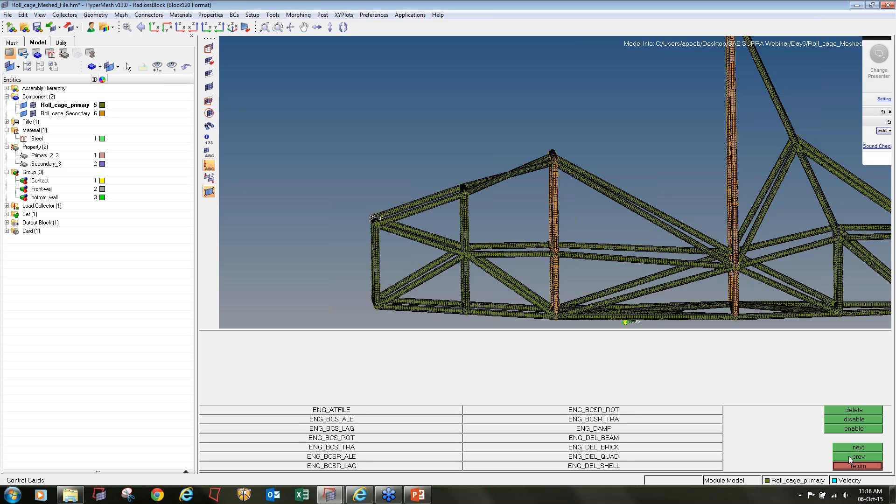
pyautogui.click(849, 456)
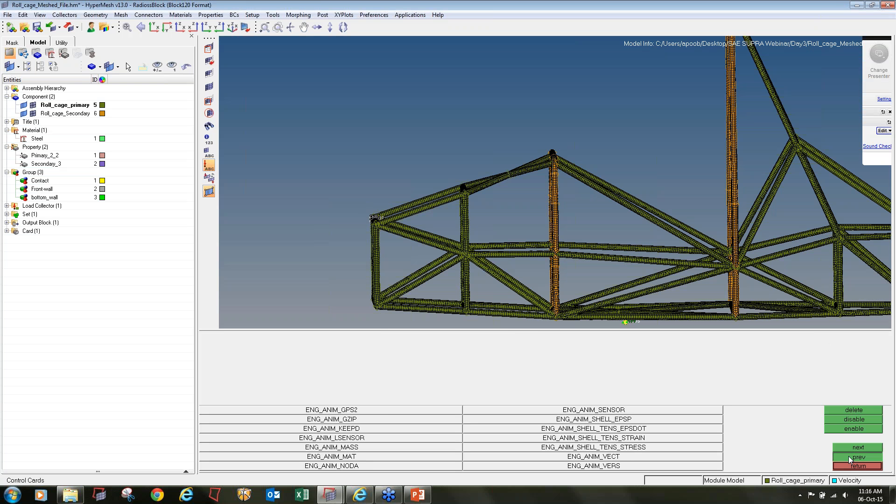
pyautogui.click(849, 456)
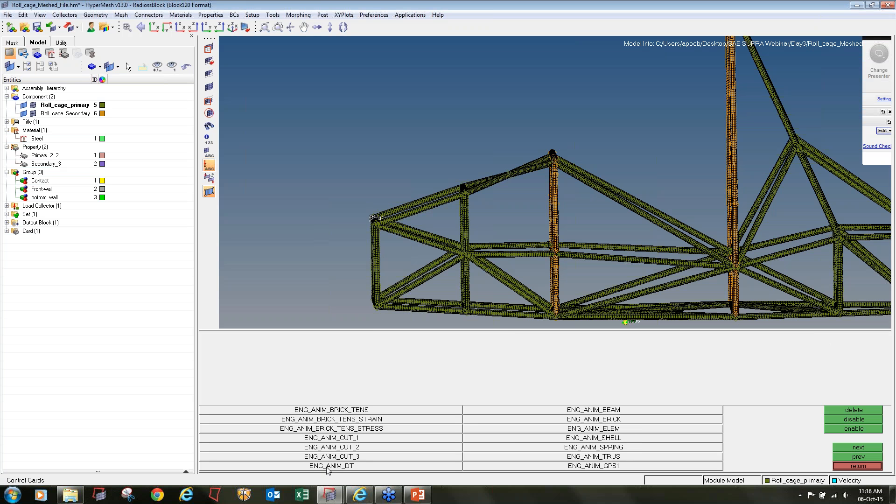
pyautogui.click(341, 466)
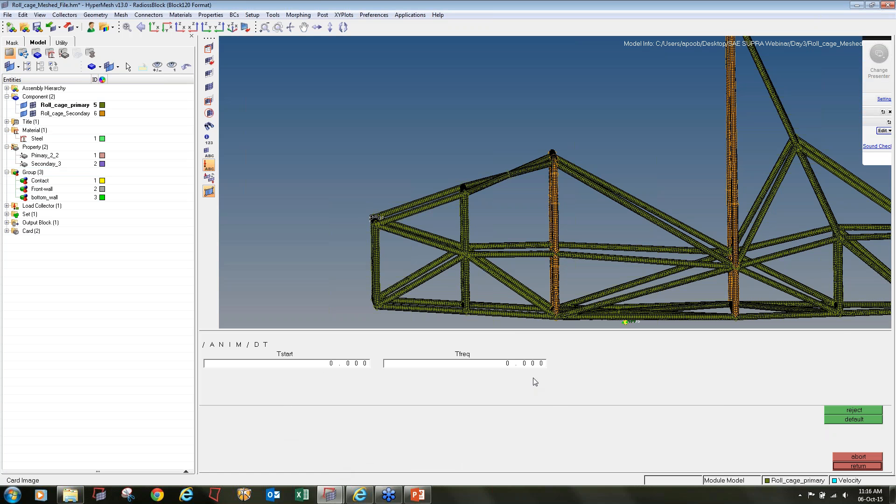
pyautogui.click(509, 366)
pyautogui.write('0.000')
pyautogui.click(858, 466)
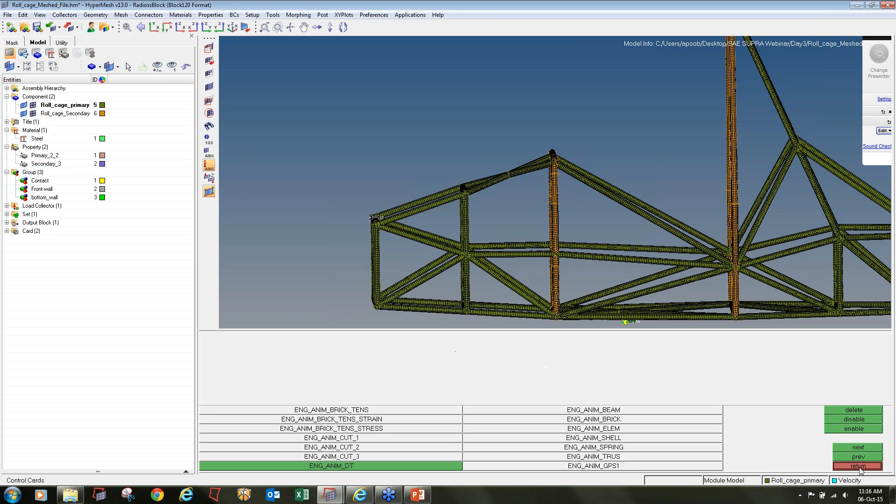
# - Add the ENG_TFILE control card and enter the time-history output interval as Time_frequency
pyautogui.click(850, 448)
pyautogui.click(850, 447)
pyautogui.click(850, 447)
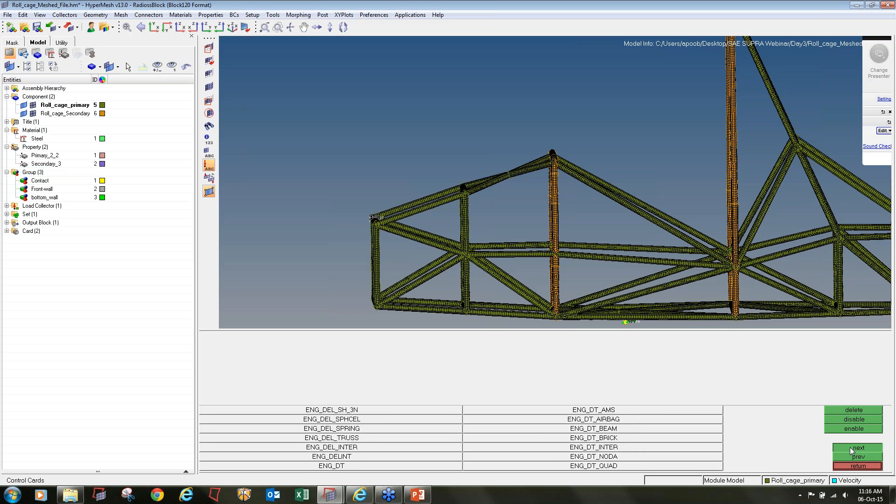
pyautogui.click(850, 447)
pyautogui.click(850, 447)
pyautogui.click(850, 447)
pyautogui.click(850, 447)
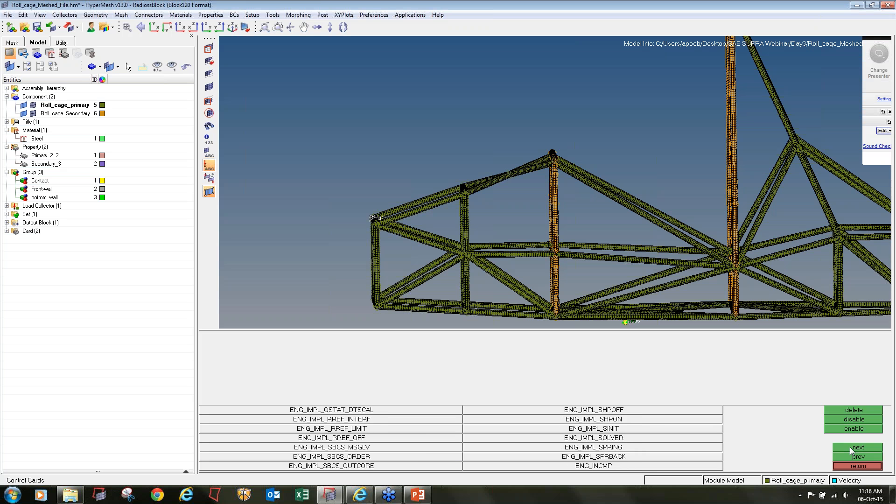
pyautogui.click(850, 447)
pyautogui.click(850, 448)
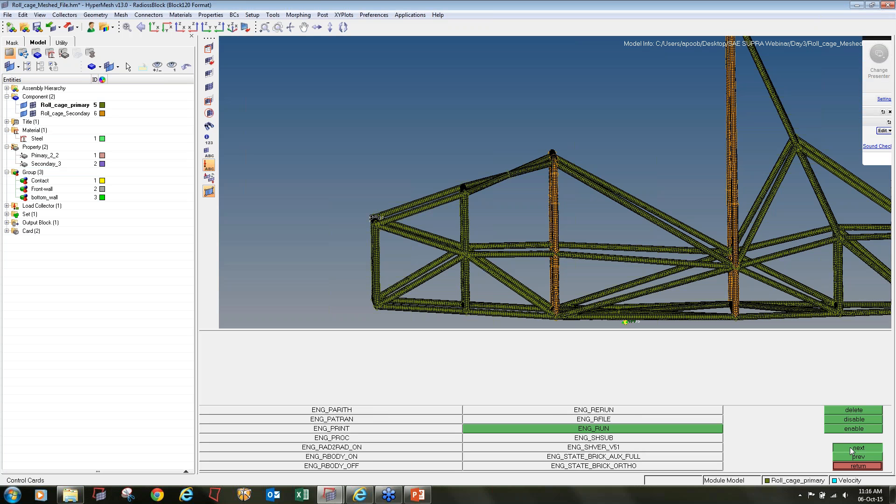
pyautogui.click(850, 447)
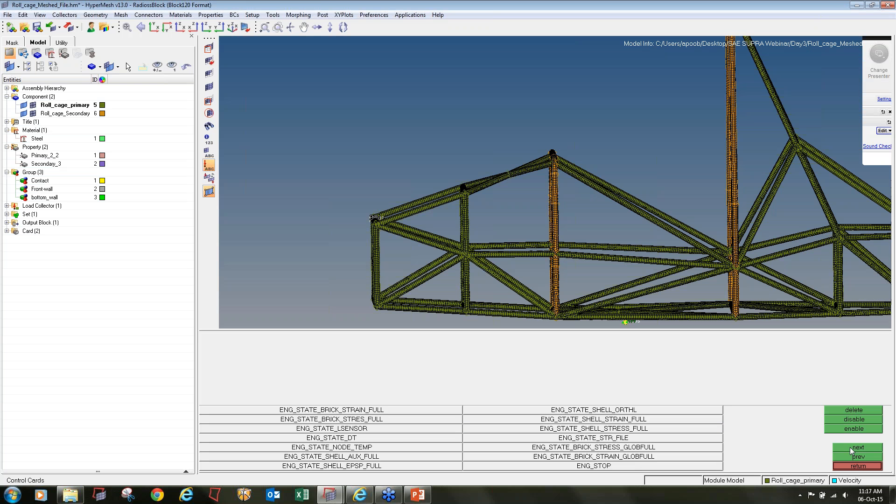
pyautogui.click(850, 447)
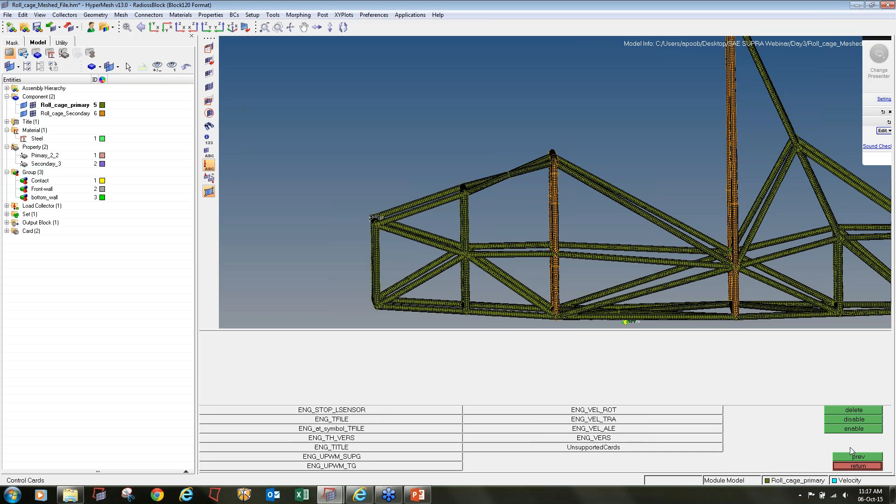
pyautogui.click(293, 447)
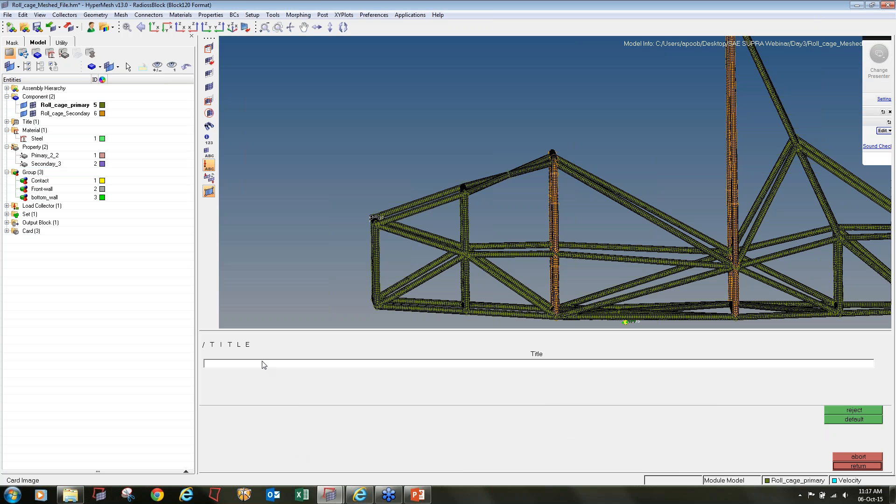
pyautogui.click(855, 455)
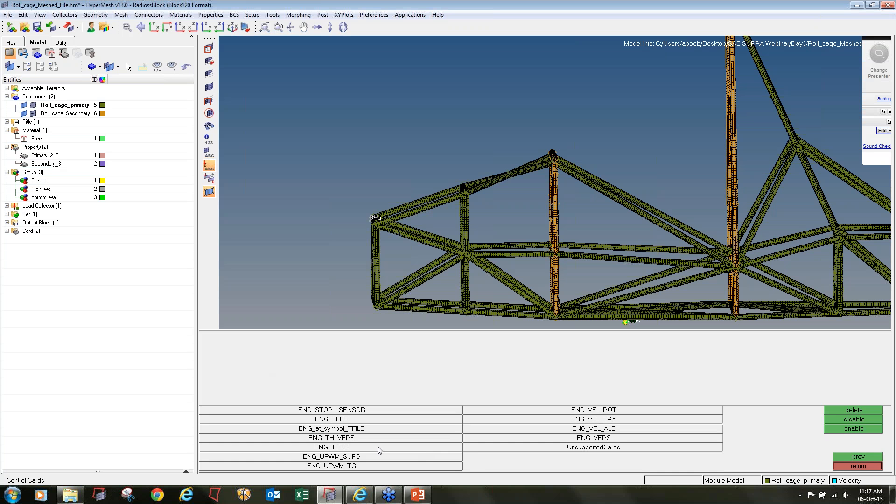
pyautogui.click(347, 420)
pyautogui.click(334, 365)
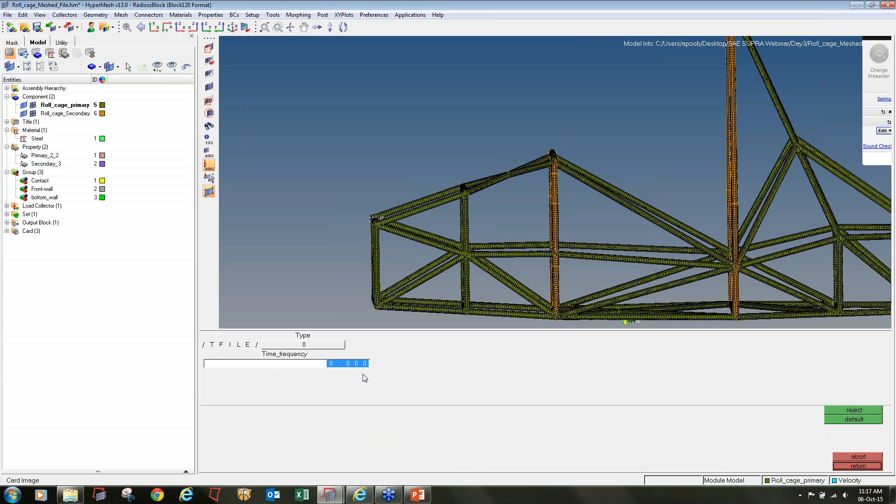
pyautogui.write('0.')
pyautogui.press('Return')
pyautogui.click(838, 467)
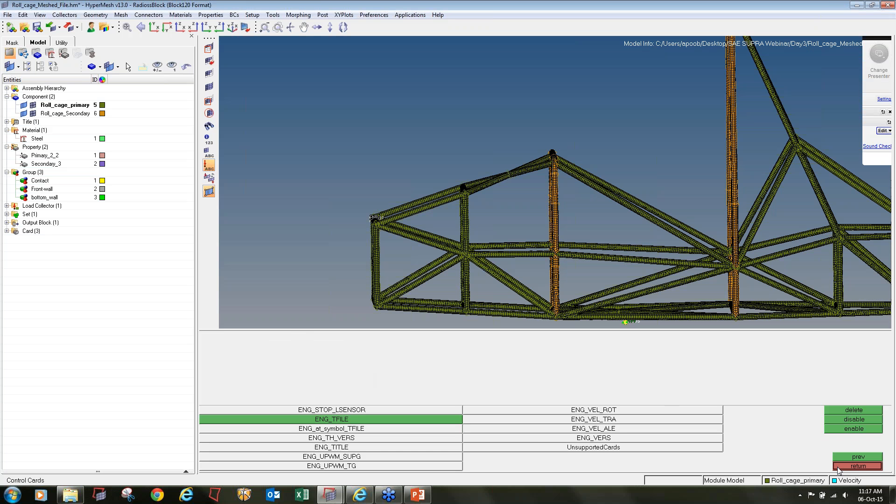
# - Add the ENG_ANIM_ELEM control card with the EPSP, VONM and HOURG element outputs enabled
pyautogui.click(841, 457)
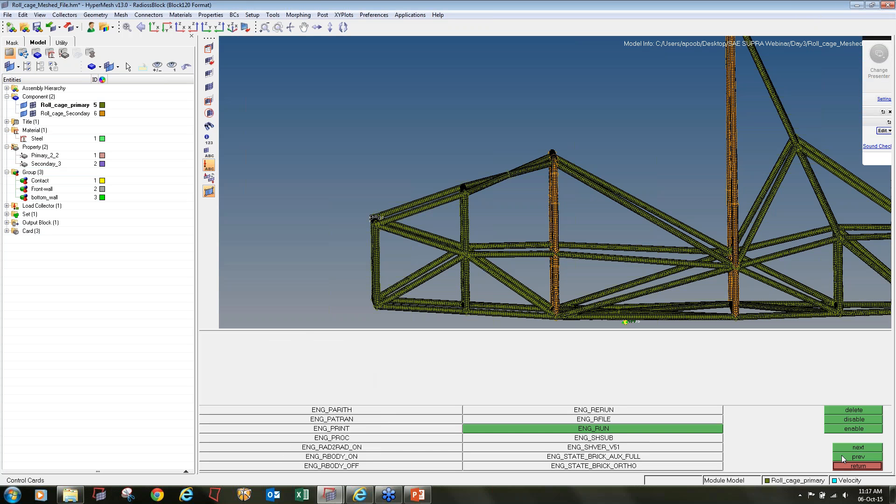
pyautogui.click(841, 457)
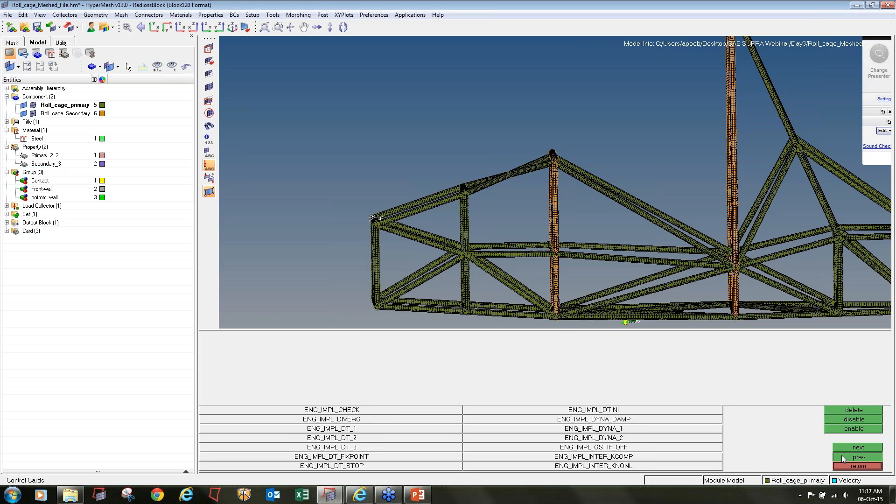
pyautogui.click(842, 457)
pyautogui.click(841, 457)
pyautogui.click(842, 457)
pyautogui.click(842, 456)
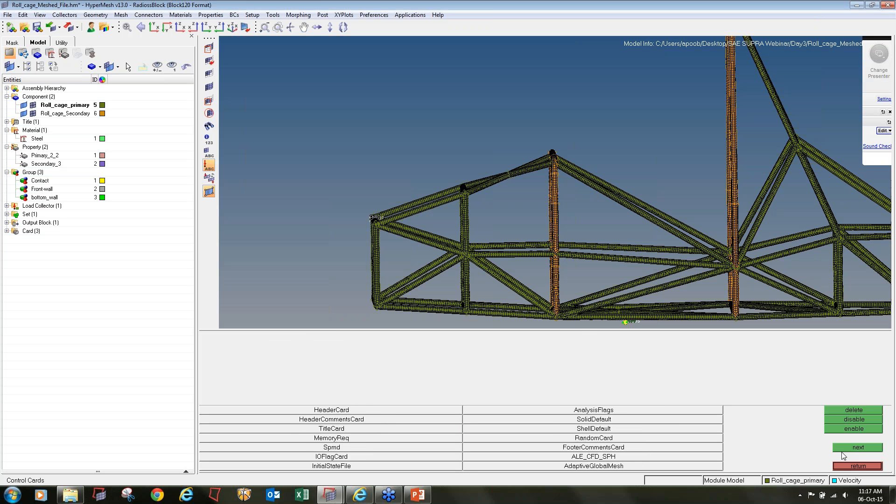
pyautogui.click(842, 448)
pyautogui.click(842, 448)
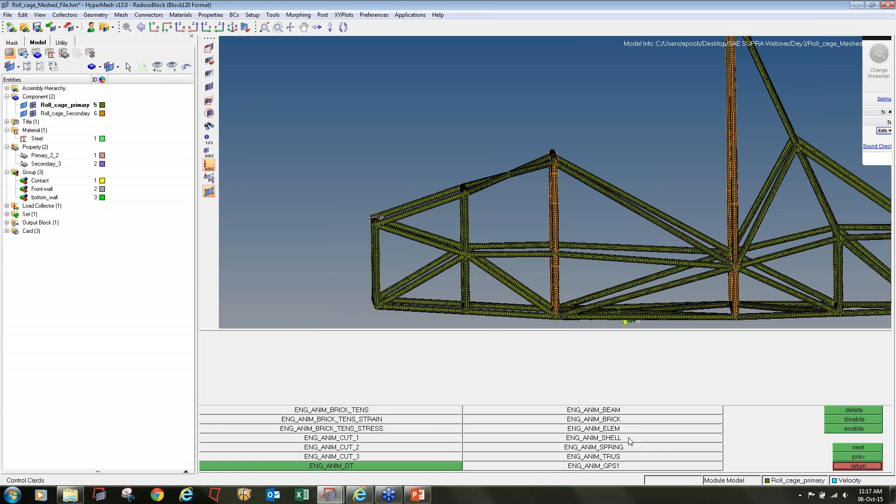
pyautogui.click(605, 430)
pyautogui.click(244, 419)
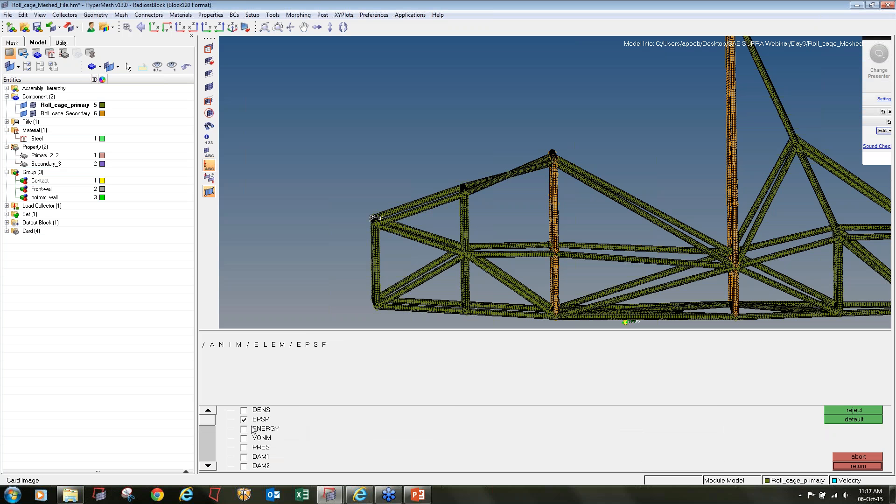
pyautogui.click(251, 439)
pyautogui.click(208, 466)
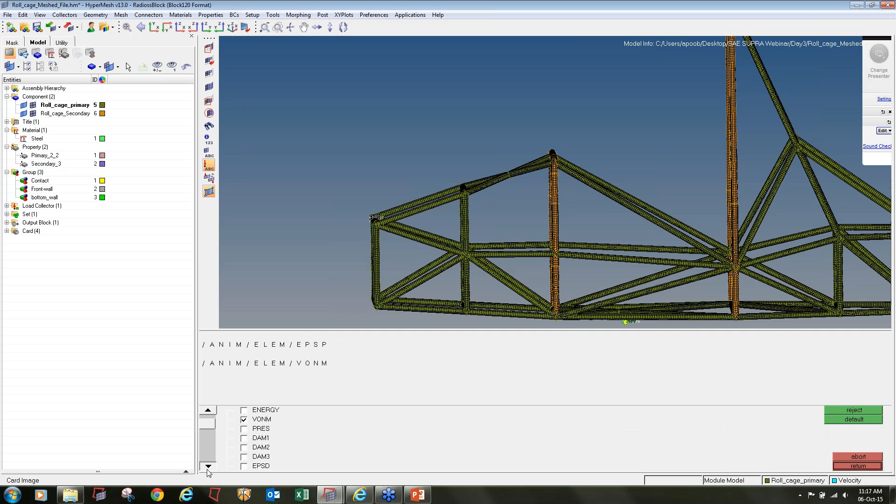
pyautogui.click(208, 467)
pyautogui.click(208, 466)
pyautogui.click(244, 439)
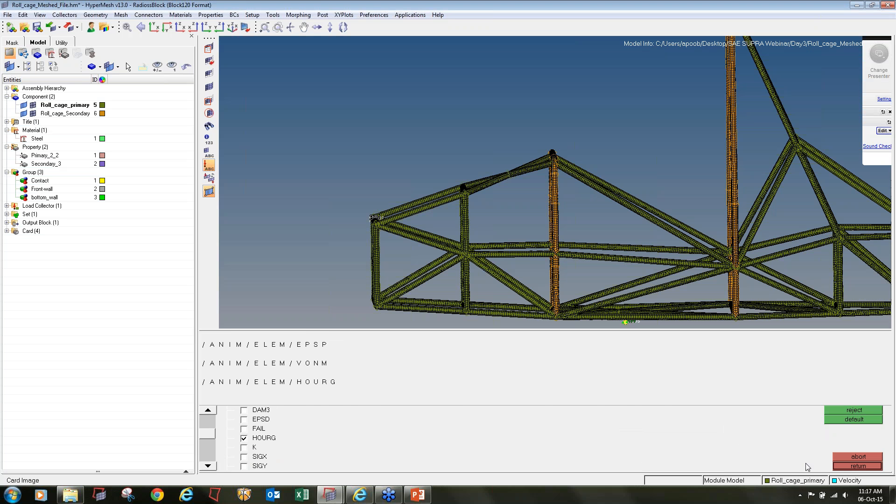
pyautogui.click(835, 468)
pyautogui.click(835, 468)
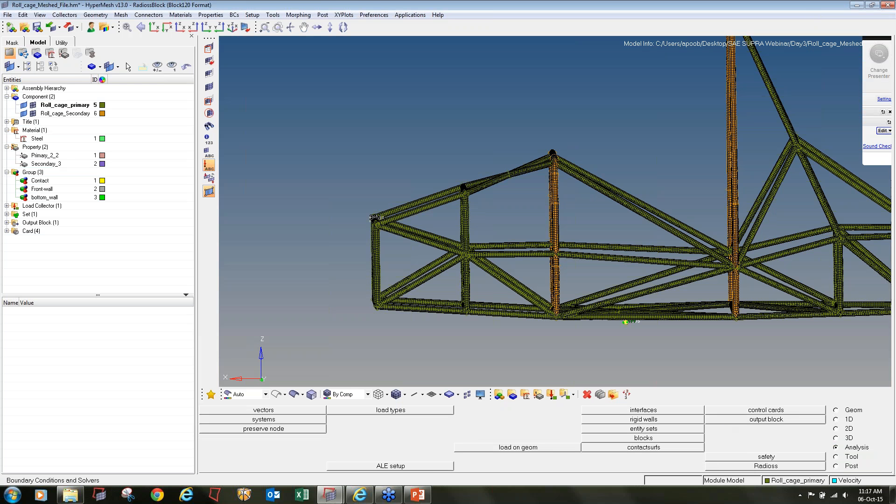
# - Save the model as Roll_cage_Meshed_File.hm in a newly created folder, New folder (3), inside Day3
pyautogui.click(7, 15)
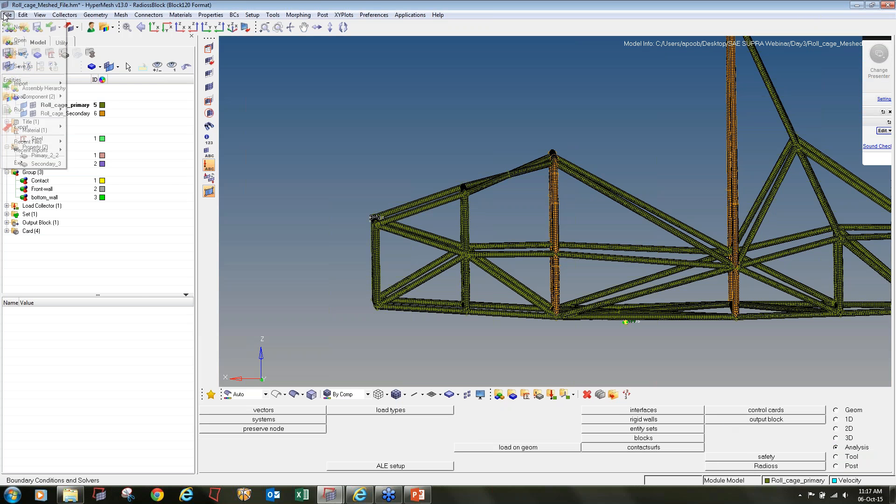
pyautogui.click(27, 68)
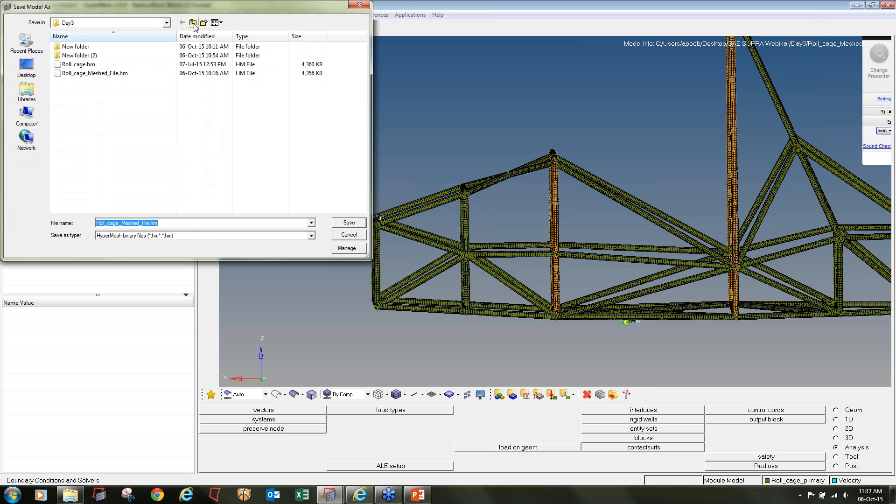
pyautogui.click(203, 23)
pyautogui.doubleClick(103, 65)
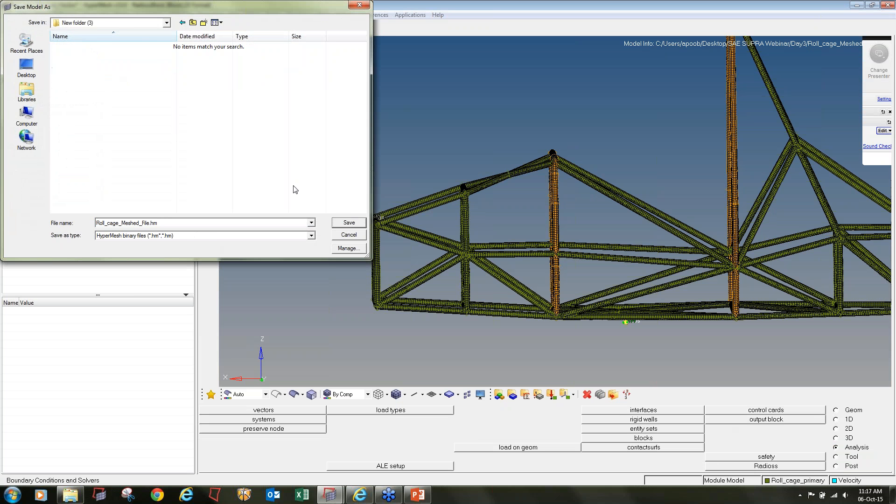
pyautogui.click(344, 224)
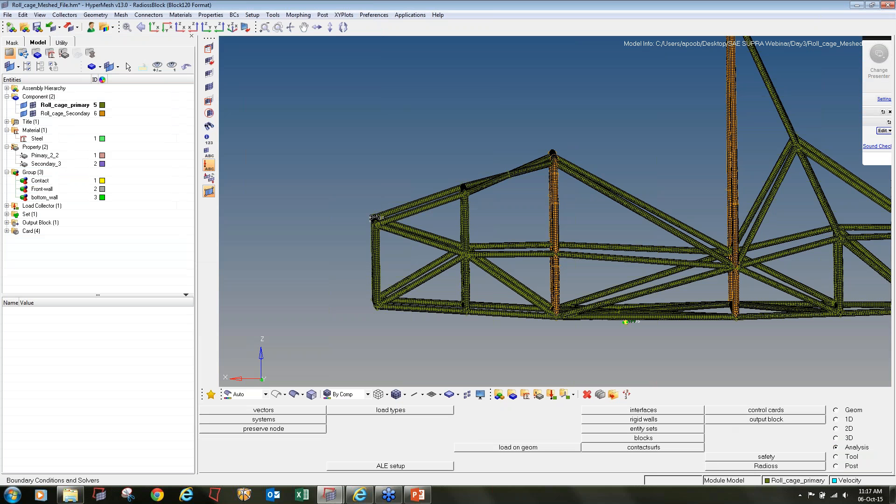
# - Run the RADIOSS analysis on Roll_cage_Meshed_File_0000.rad with the options -both -nthread 4
pyautogui.click(813, 467)
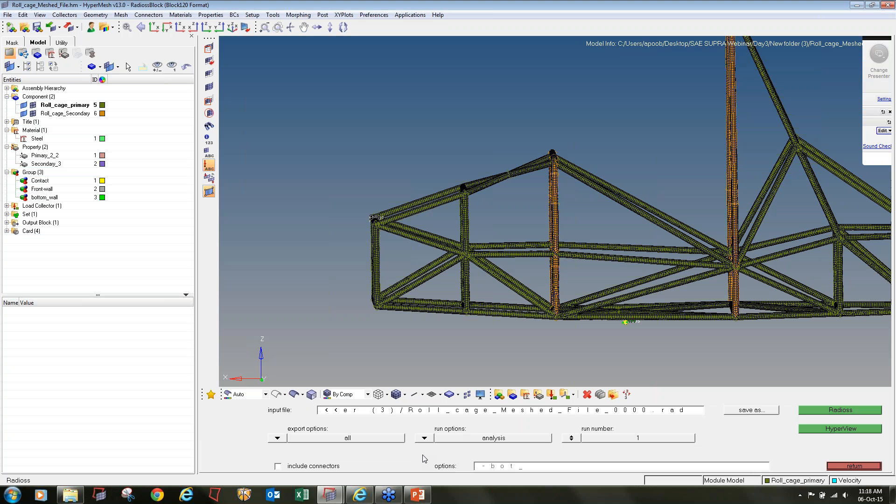
pyautogui.write('h -nthread 4')
pyautogui.click(837, 411)
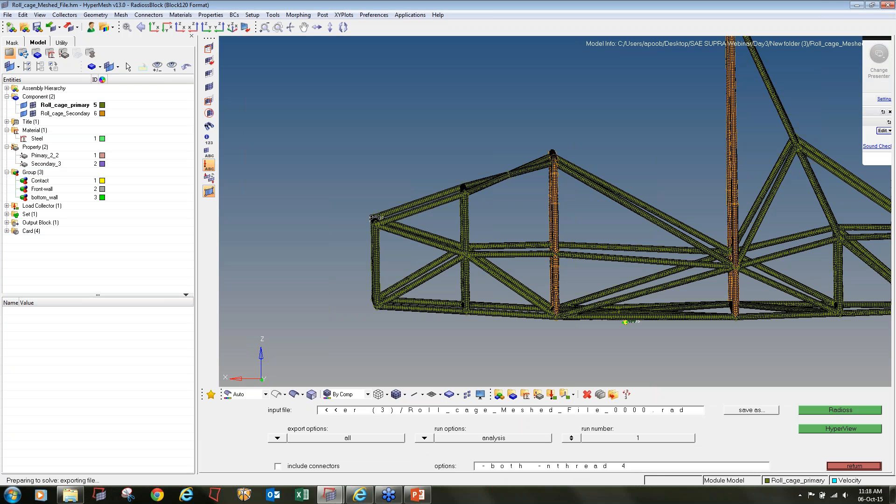
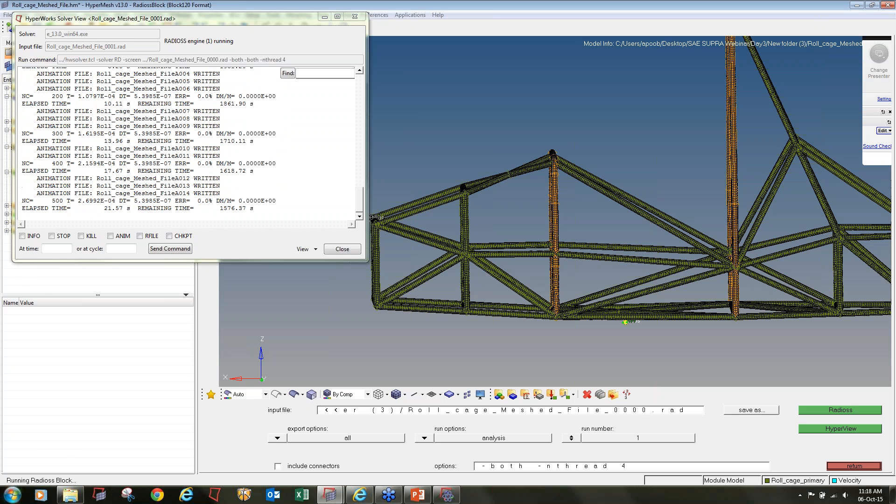
# - Launch HyperView and maximize its window
pyautogui.click(11, 493)
pyautogui.click(50, 312)
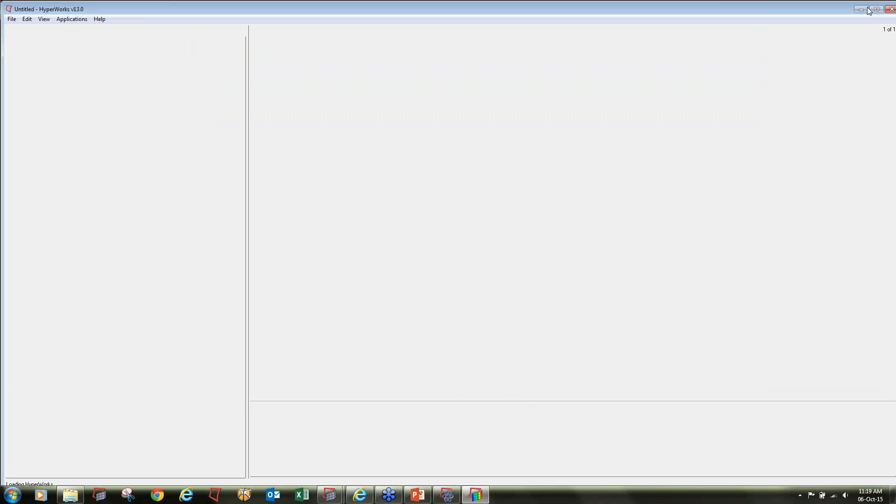
pyautogui.click(869, 9)
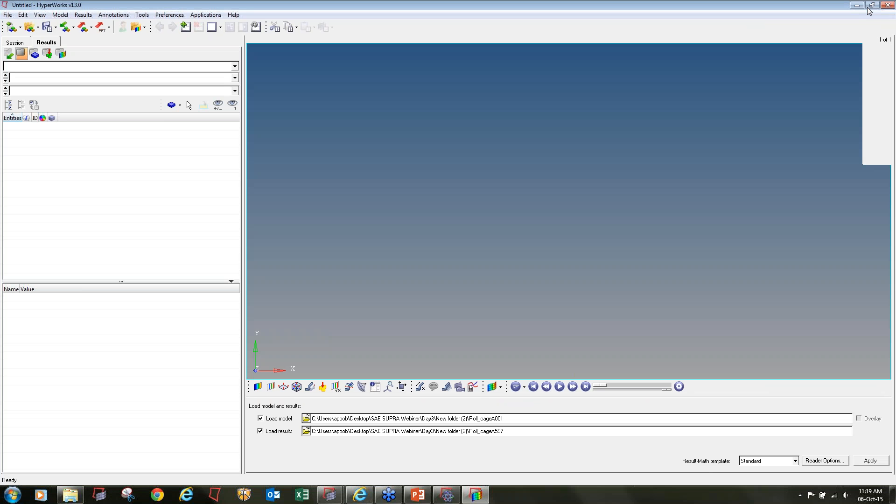
# - Load the model file Roll_cageA001 and the result file Roll_cageA609 from New folder (2)
pyautogui.click(307, 418)
pyautogui.moveTo(557, 228); pyautogui.dragTo(555, 2)
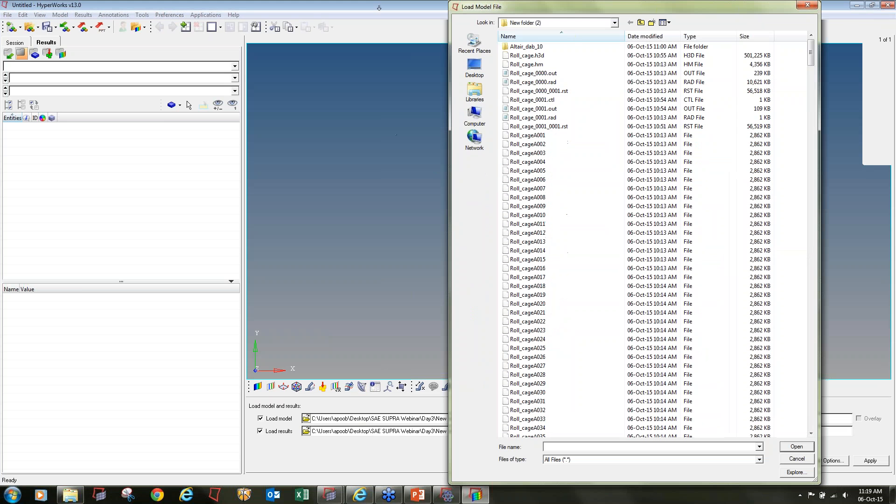
pyautogui.click(532, 135)
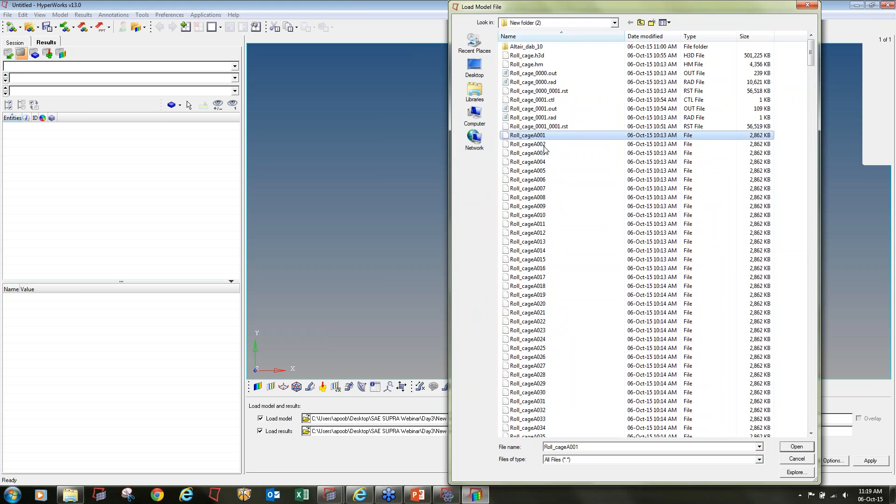
pyautogui.click(797, 448)
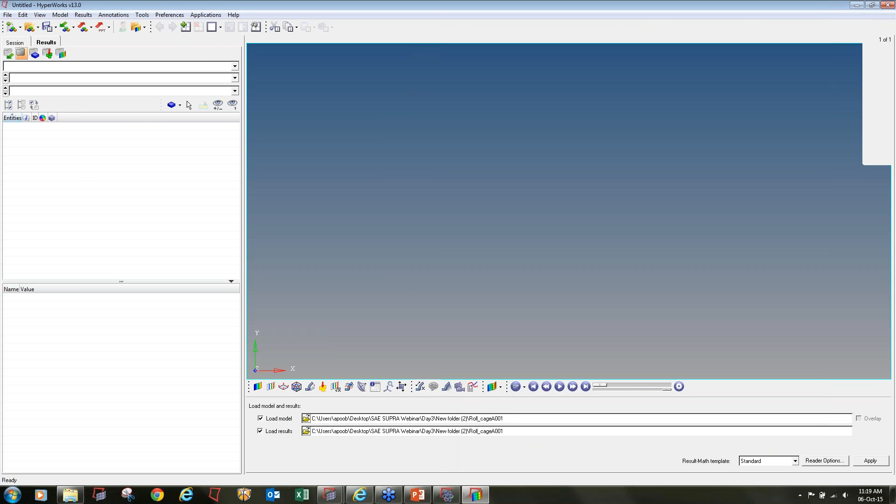
pyautogui.click(306, 432)
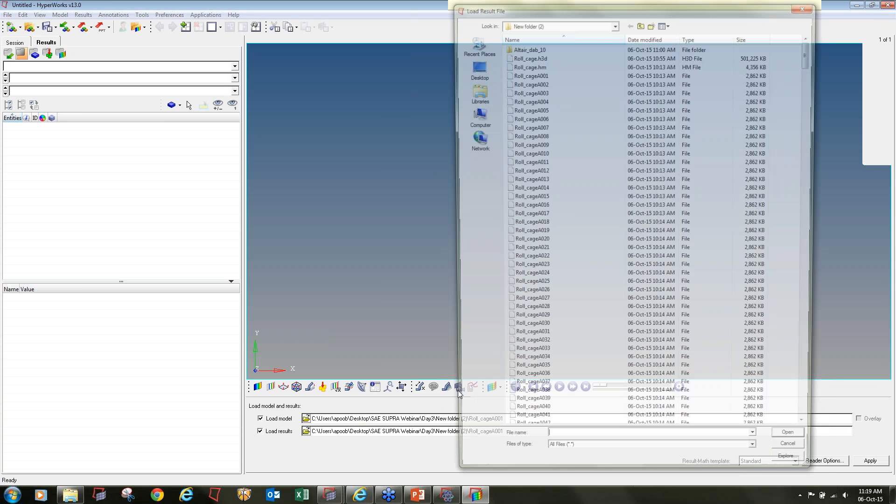
pyautogui.scroll(-20, 798, 296)
pyautogui.scroll(-20, 798, 297)
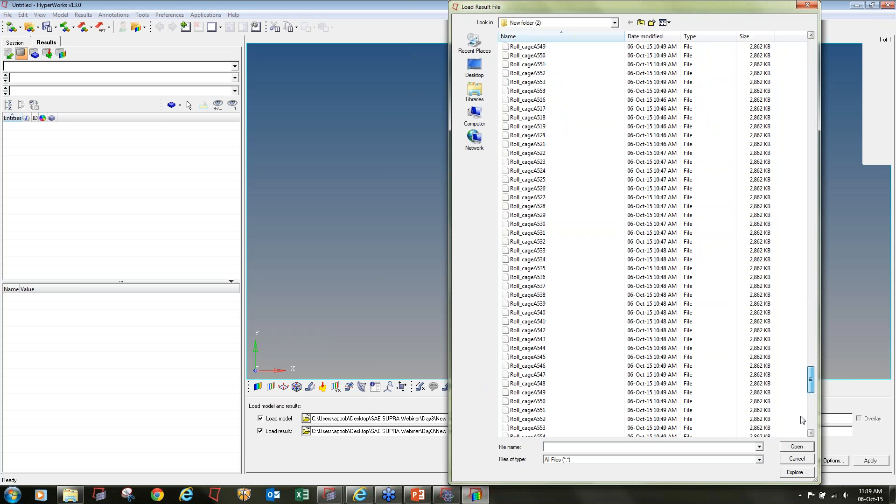
pyautogui.click(587, 420)
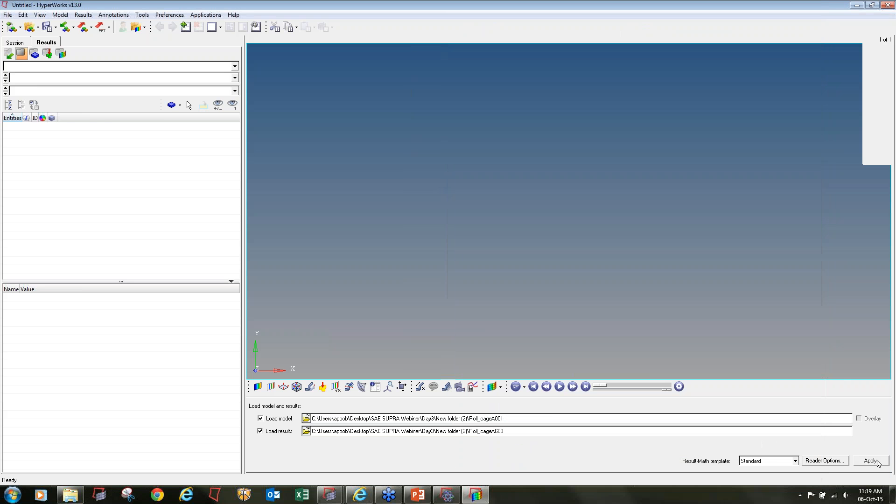
pyautogui.click(878, 462)
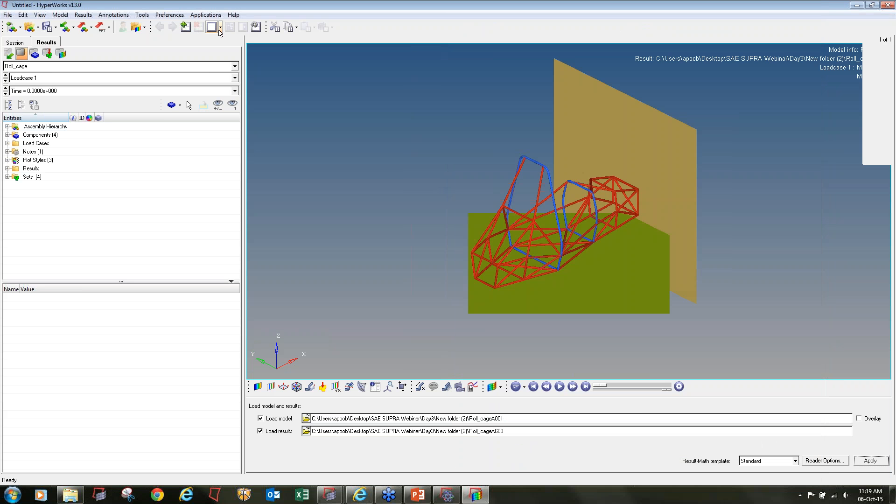
# - Split the page into two side-by-side windows and set the empty second window to HyperGraph 2D
pyautogui.click(220, 27)
pyautogui.click(254, 41)
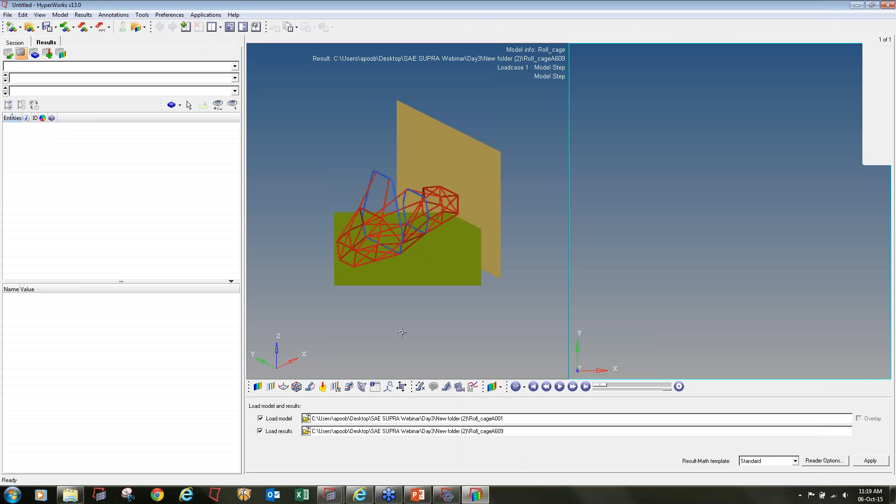
pyautogui.click(500, 387)
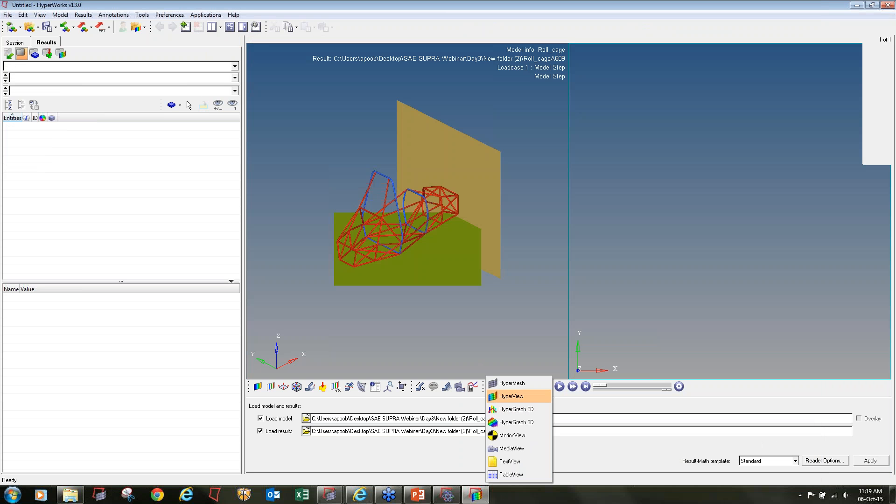
pyautogui.click(514, 409)
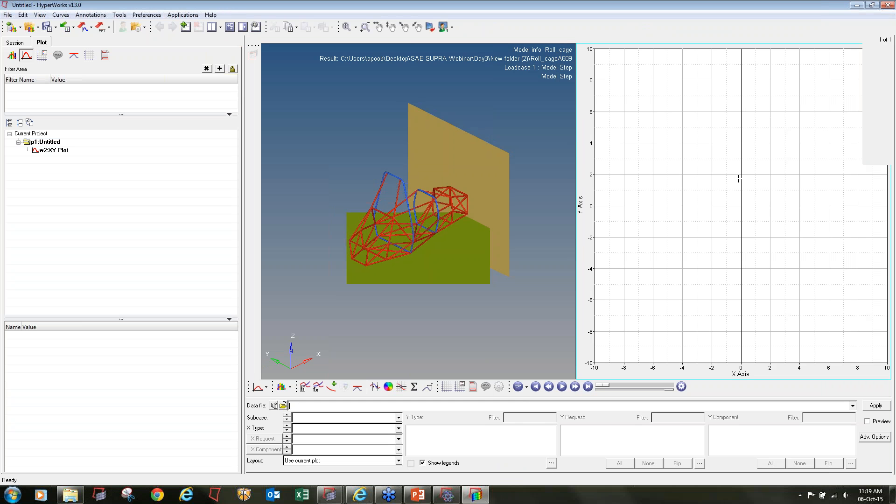
# - Load the time-history file Roll_cageT01 from New folder (2) as the plot's data file
pyautogui.click(283, 406)
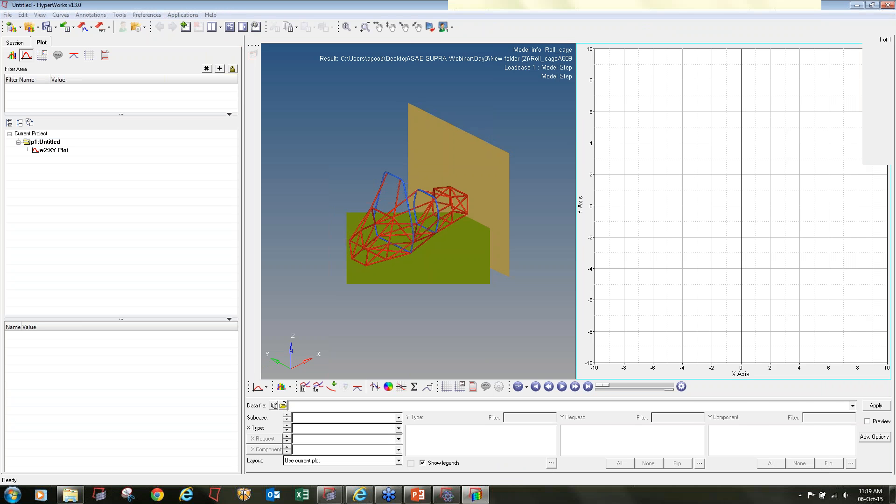
pyautogui.scroll(-15, 808, 291)
pyautogui.moveTo(808, 291); pyautogui.dragTo(812, 426)
pyautogui.click(536, 428)
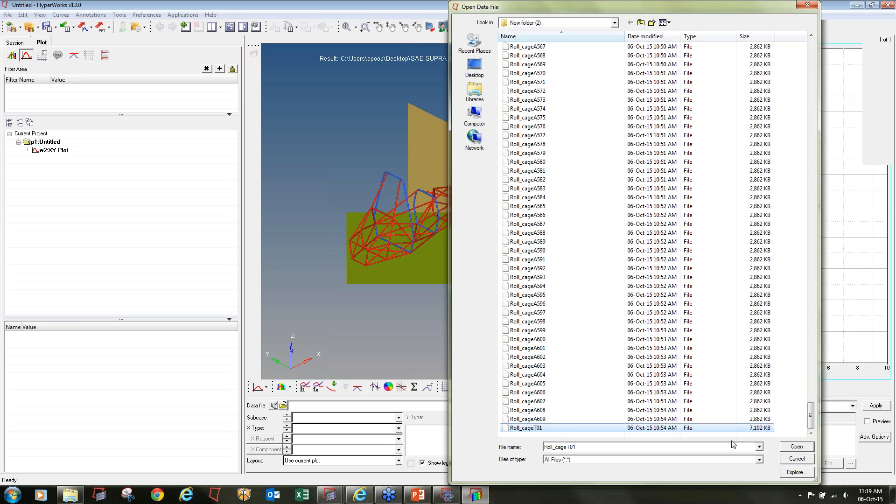
pyautogui.click(791, 448)
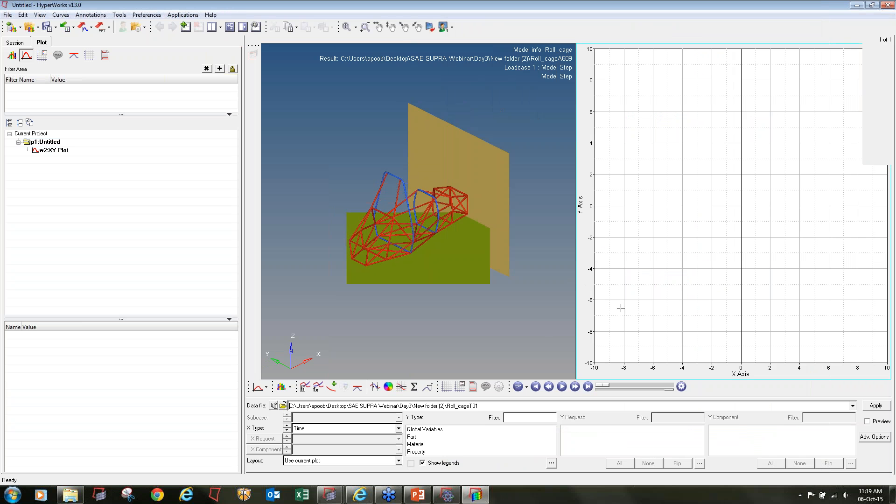
# - Plot the MAG component of the global variables Internal Energy, Kinetic Energy and TE-Total Energy against time
pyautogui.click(431, 430)
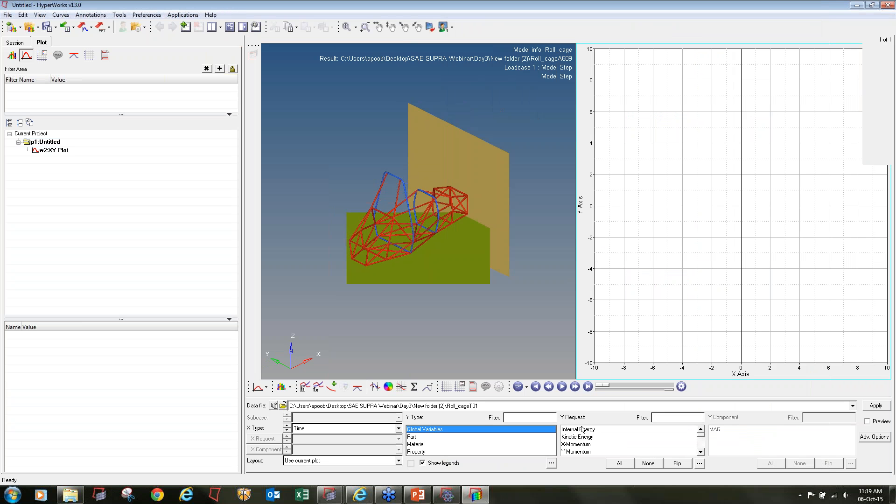
pyautogui.moveTo(595, 433); pyautogui.dragTo(590, 440)
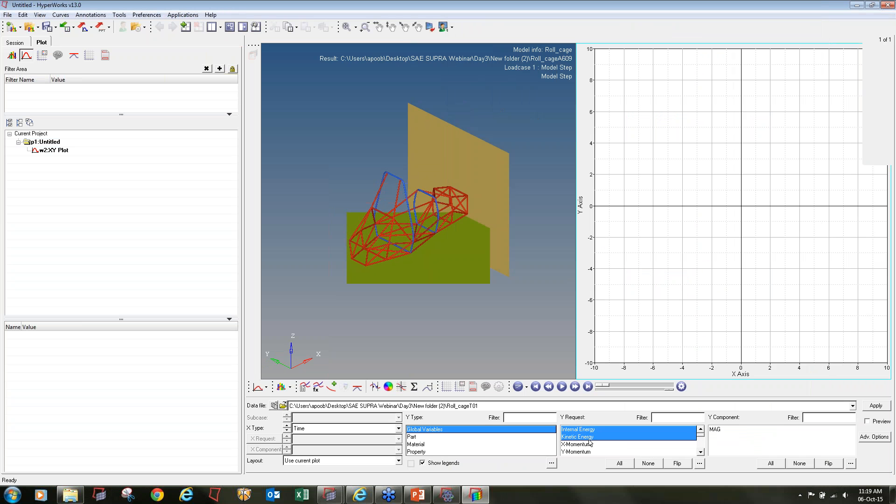
pyautogui.click(701, 452)
pyautogui.click(701, 452)
pyautogui.click(701, 452)
pyautogui.click(701, 452)
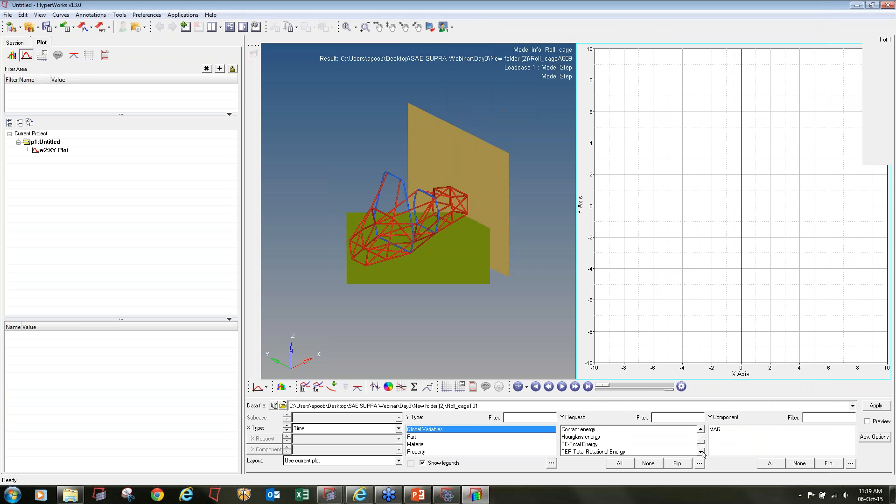
pyautogui.click(595, 446)
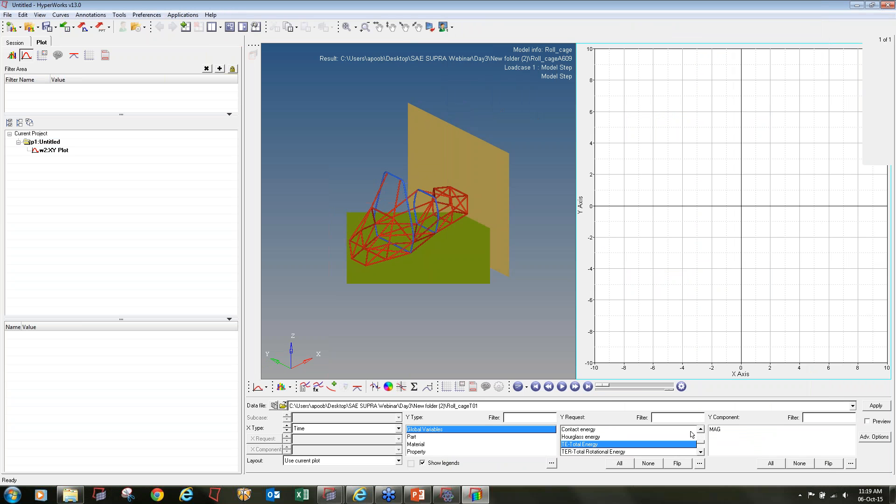
pyautogui.click(730, 430)
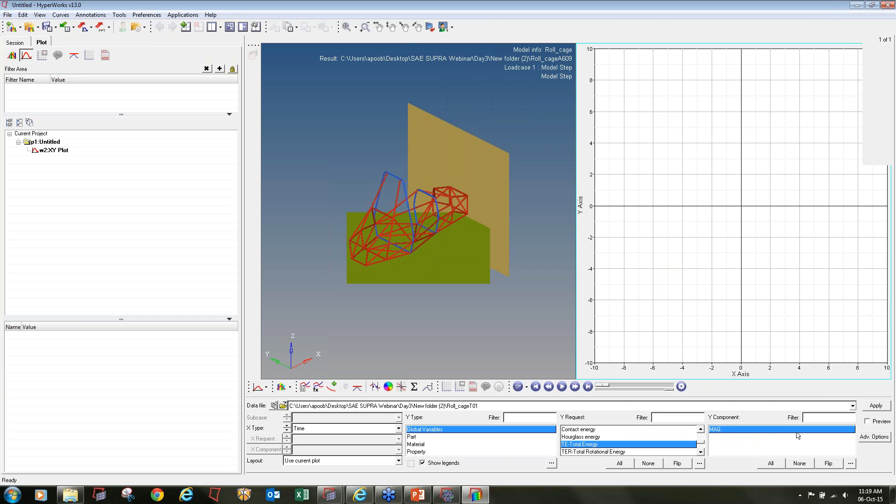
pyautogui.click(876, 405)
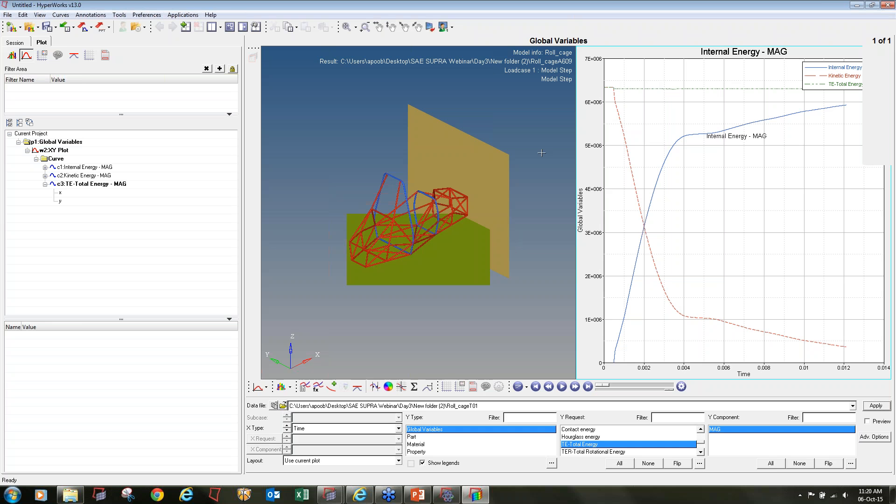
# - Apply a displacement magnitude contour to the roll cage model in the animation window
pyautogui.click(330, 267)
pyautogui.keyDown('ctrl'); pyautogui.moveTo(330, 266); pyautogui.dragTo(351, 316); pyautogui.keyUp('ctrl')
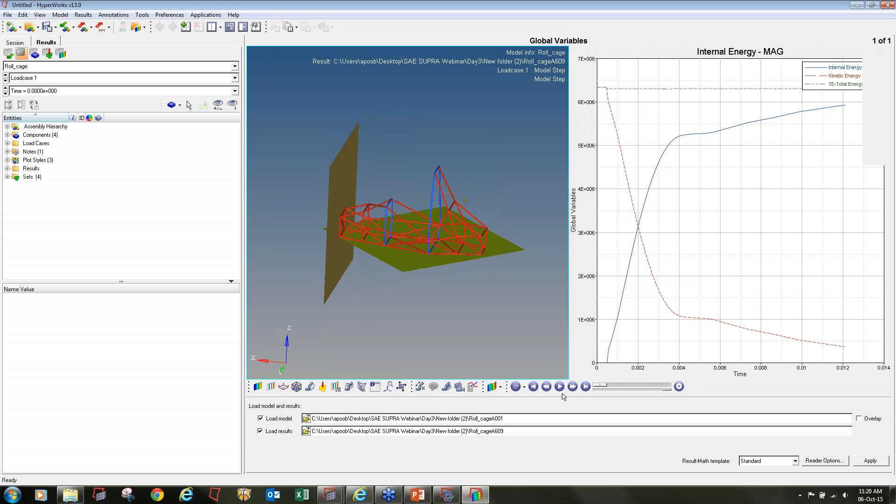
pyautogui.click(258, 387)
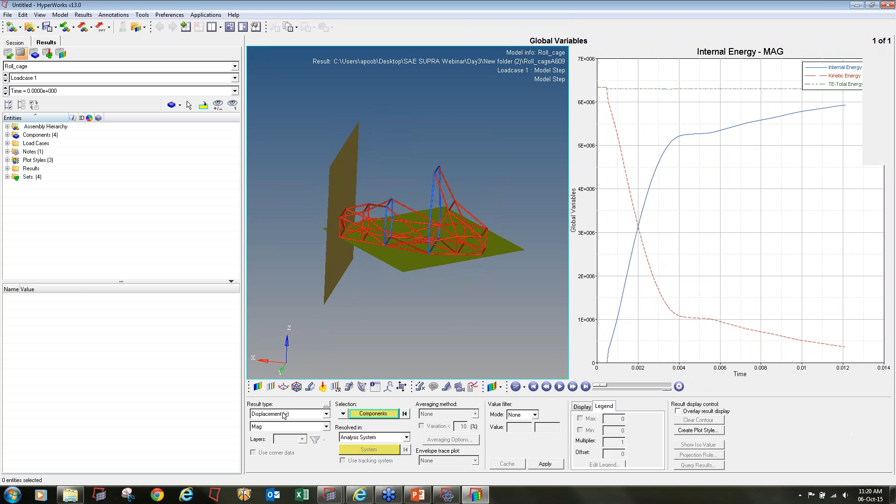
pyautogui.click(545, 464)
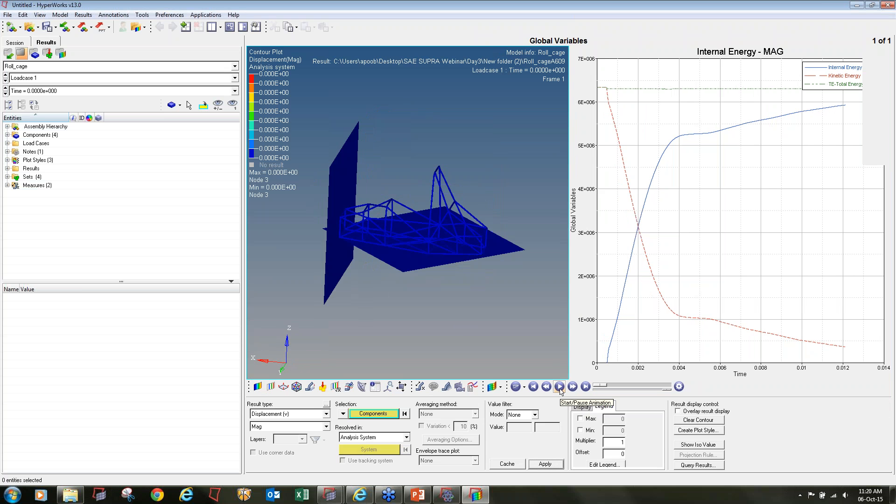
# - Show the Dynamic MinMax Result measure with only the maximum value, and start the crash animation
pyautogui.click(388, 387)
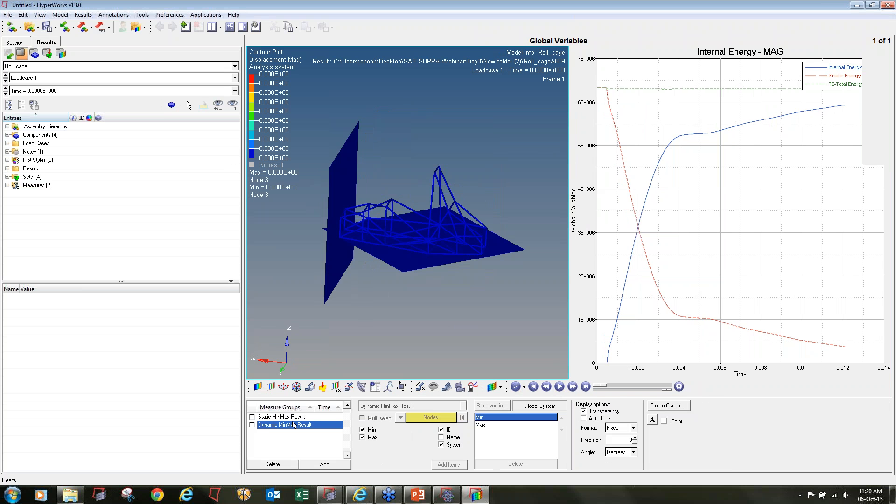
pyautogui.click(253, 426)
pyautogui.click(363, 429)
pyautogui.click(560, 386)
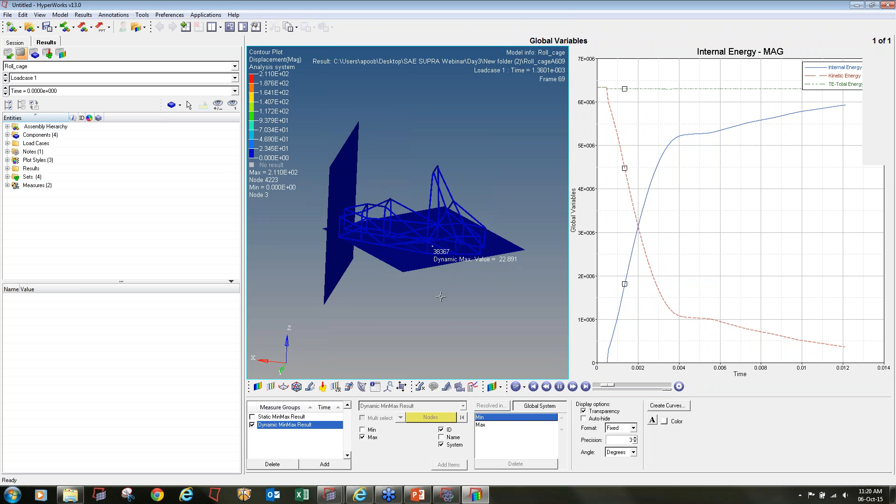
# - Change the displacement contour's legend type to Dynamic scale
pyautogui.click(258, 386)
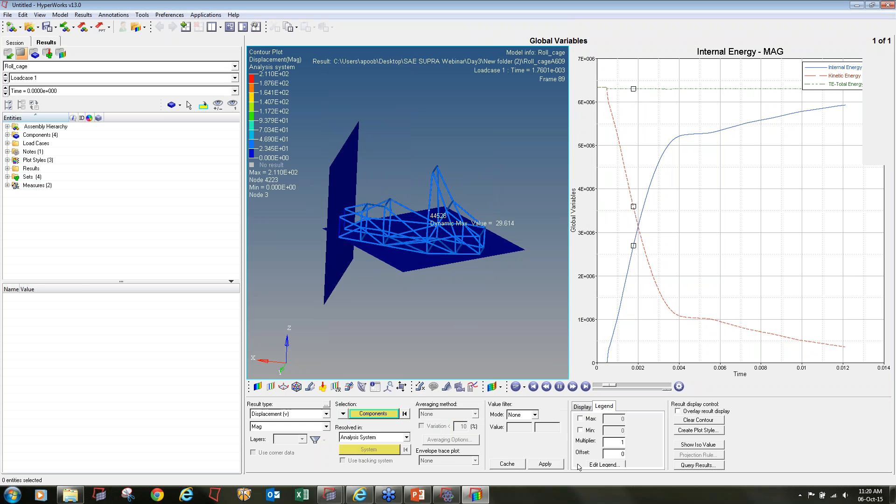
pyautogui.click(596, 464)
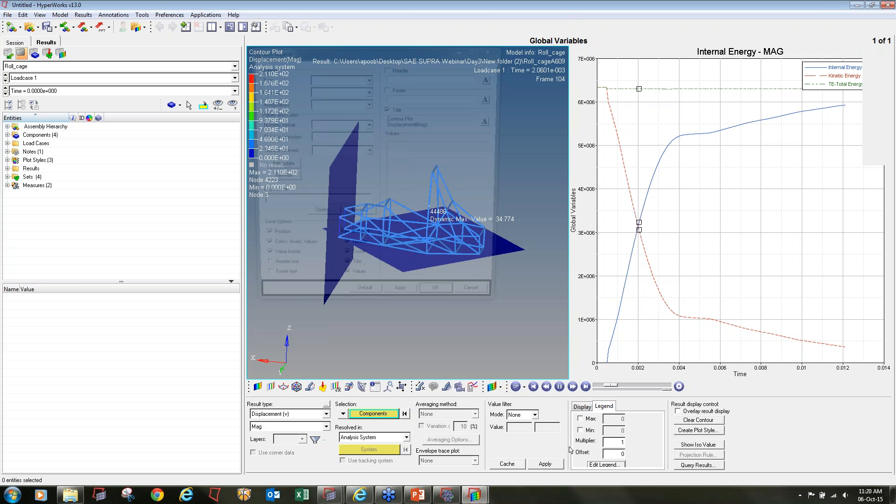
pyautogui.click(339, 78)
pyautogui.click(327, 94)
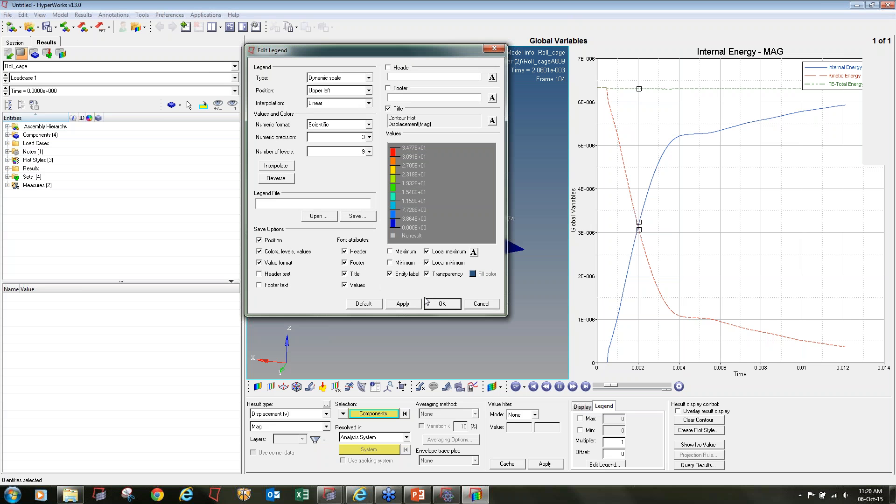
pyautogui.click(442, 304)
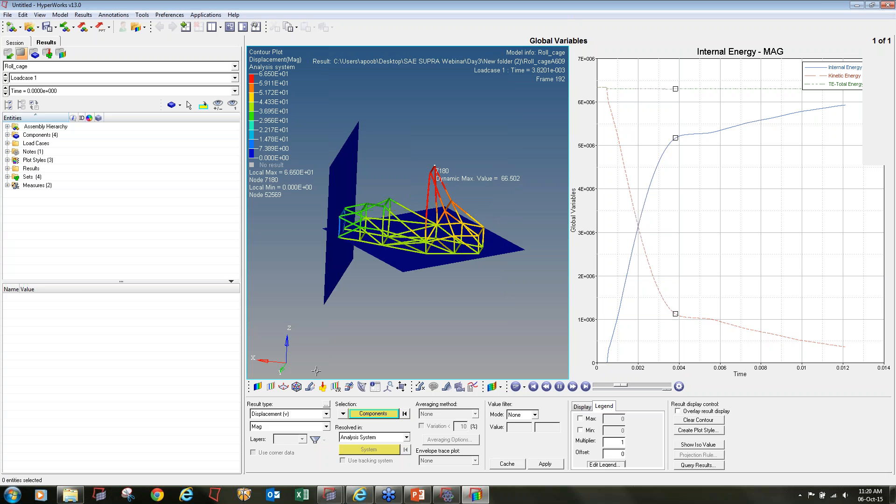
# - Show the undeformed shape as a wireframe over the deformed roll cage
pyautogui.click(310, 387)
pyautogui.click(520, 415)
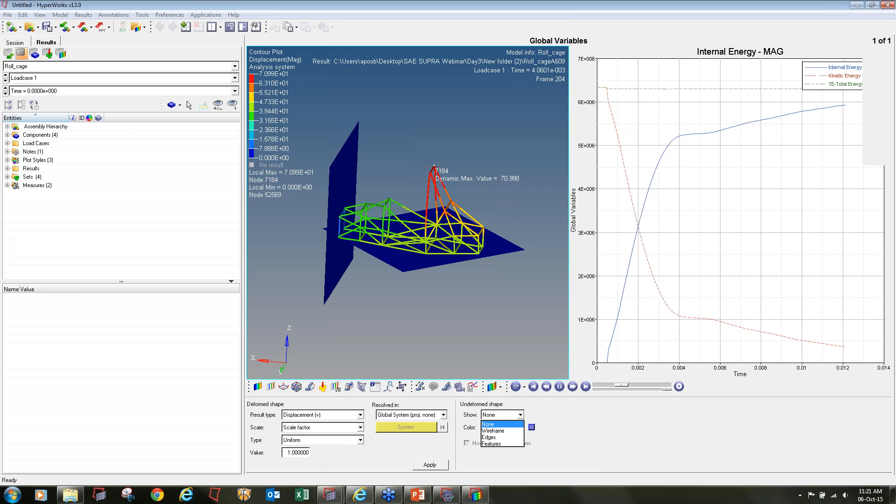
pyautogui.click(509, 431)
# - Examine the deformation of the main hoop and front frame against the undeformed wireframe while the animation runs
pyautogui.keyDown('ctrl'); pyautogui.moveTo(408, 219); pyautogui.dragTo(417, 209); pyautogui.keyUp('ctrl')
pyautogui.keyDown('ctrl'); pyautogui.scroll(3, 408, 224); pyautogui.keyUp('ctrl')
pyautogui.keyDown('ctrl'); pyautogui.moveTo(408, 224); pyautogui.dragTo(404, 231, button='right'); pyautogui.keyUp('ctrl')
pyautogui.keyDown('ctrl'); pyautogui.moveTo(412, 267); pyautogui.dragTo(399, 263); pyautogui.keyUp('ctrl')
pyautogui.scroll(5, 448, 145)
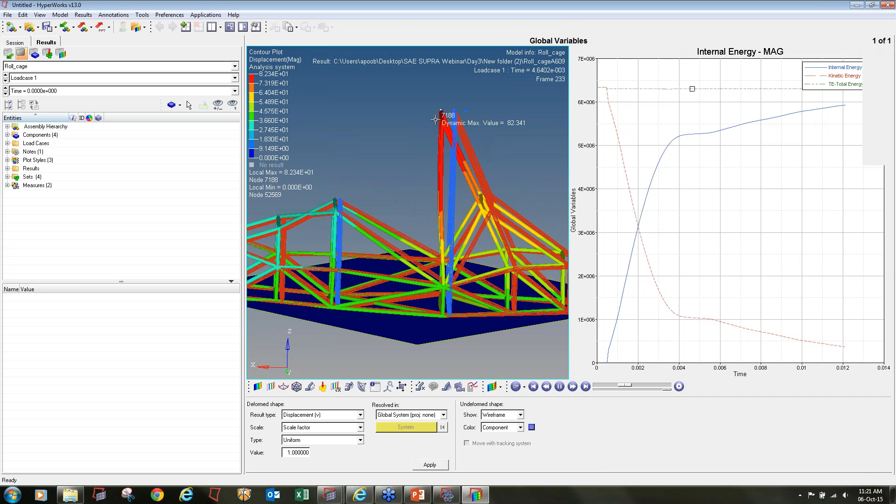
pyautogui.moveTo(448, 145)
pyautogui.keyDown('ctrl'); pyautogui.mouseDown()
pyautogui.moveTo(492, 185)
pyautogui.moveTo(483, 201)
pyautogui.mouseUp(); pyautogui.keyUp('ctrl')
pyautogui.keyDown('ctrl'); pyautogui.scroll(-3, 482, 201); pyautogui.keyUp('ctrl')
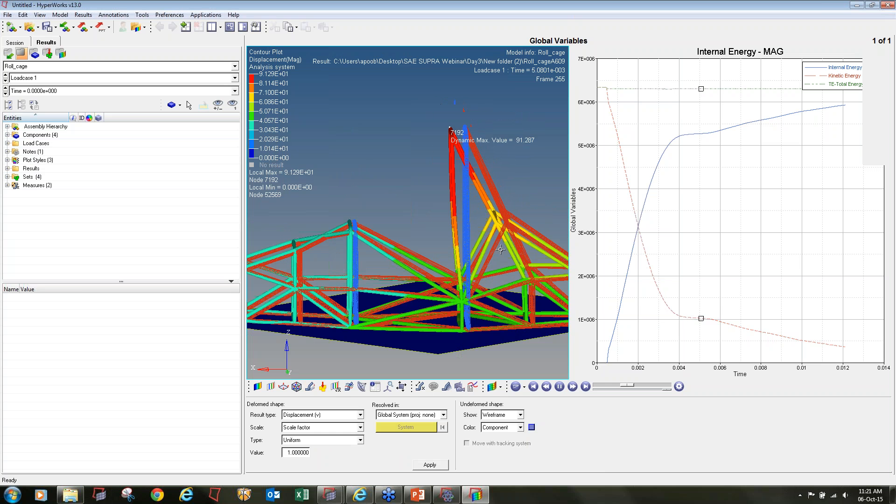
pyautogui.keyDown('ctrl'); pyautogui.moveTo(490, 248); pyautogui.dragTo(434, 230, button='right'); pyautogui.keyUp('ctrl')
pyautogui.keyDown('ctrl'); pyautogui.scroll(3, 520, 273); pyautogui.keyUp('ctrl')
pyautogui.keyDown('ctrl'); pyautogui.moveTo(355, 261); pyautogui.dragTo(532, 257, button='right'); pyautogui.keyUp('ctrl')
pyautogui.keyDown('ctrl'); pyautogui.moveTo(395, 265); pyautogui.dragTo(442, 266, button='right'); pyautogui.keyUp('ctrl')
pyautogui.moveTo(442, 266)
pyautogui.keyDown('ctrl'); pyautogui.mouseDown()
pyautogui.moveTo(382, 291)
pyautogui.moveTo(484, 257)
pyautogui.mouseUp(); pyautogui.keyUp('ctrl')
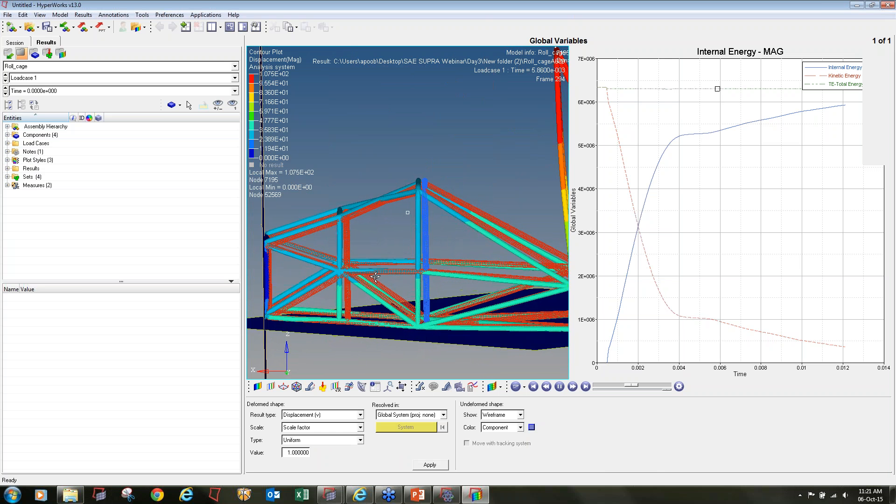
pyautogui.keyDown('ctrl'); pyautogui.scroll(2, 281, 263); pyautogui.keyUp('ctrl')
pyautogui.keyDown('ctrl'); pyautogui.scroll(3, 281, 263); pyautogui.keyUp('ctrl')
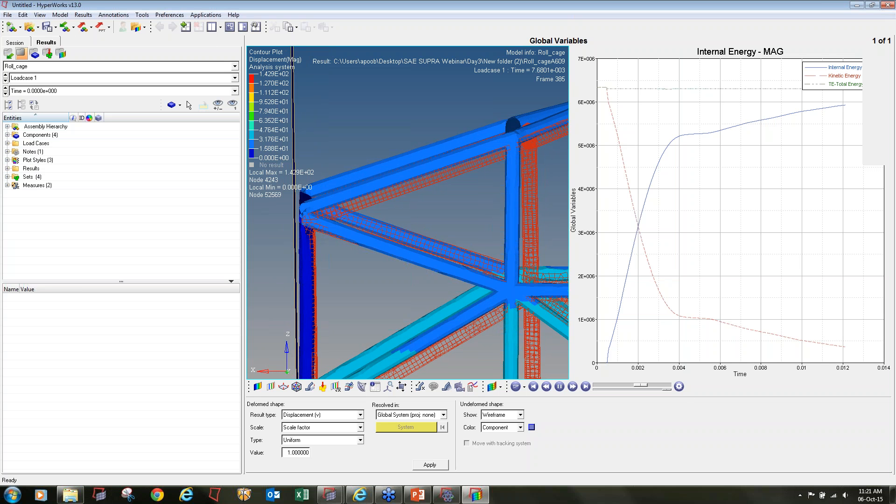
# - Set the animation's start time to about 0.0038 in the animation controls
pyautogui.click(680, 386)
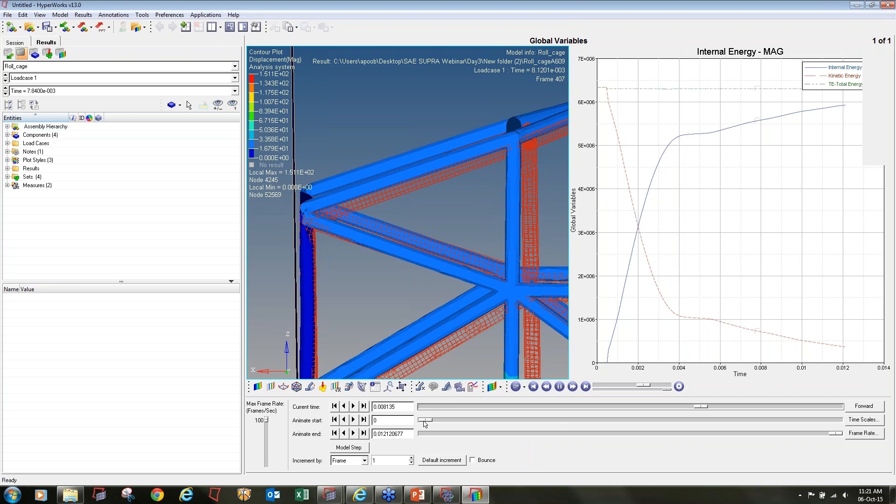
pyautogui.moveTo(425, 420); pyautogui.dragTo(557, 428)
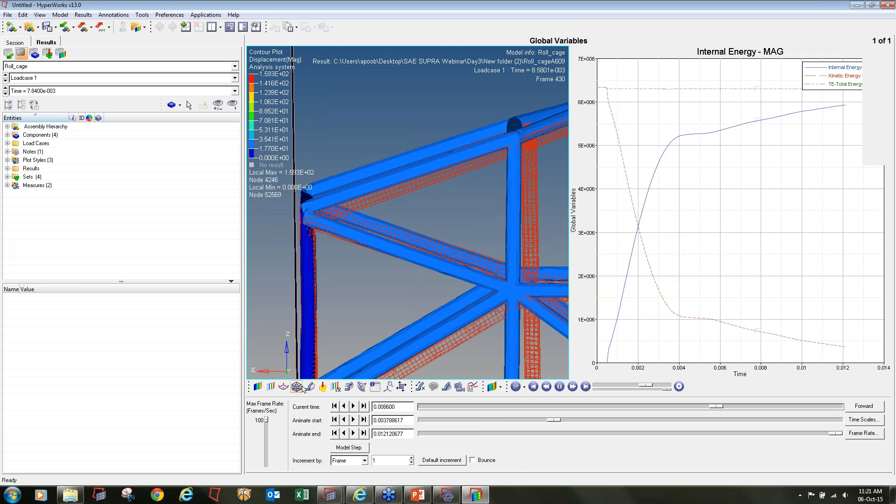
# - Contour the Von Mises scalar value on the Mid layer with Simple averaging
pyautogui.click(257, 387)
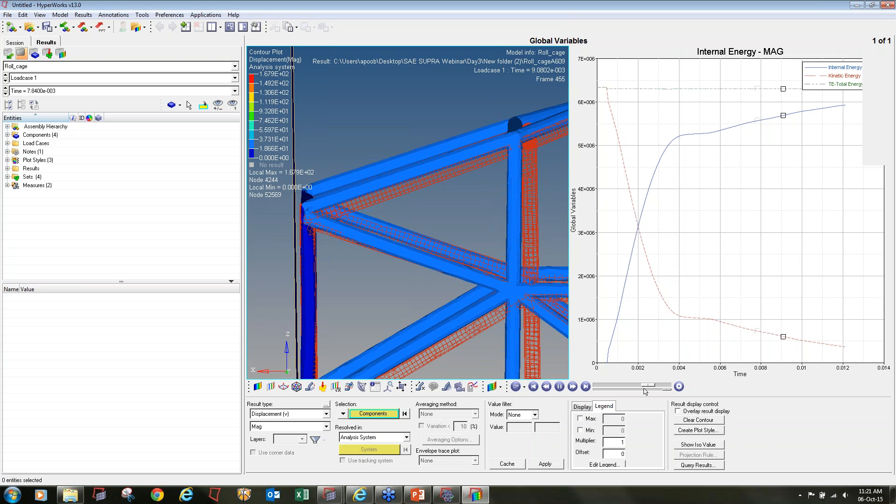
pyautogui.click(286, 414)
pyautogui.click(280, 443)
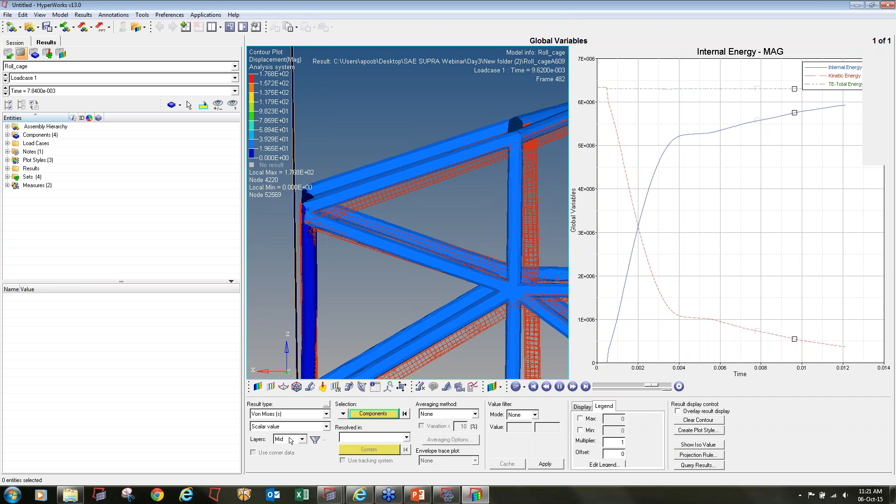
pyautogui.click(449, 414)
pyautogui.click(447, 430)
pyautogui.click(545, 464)
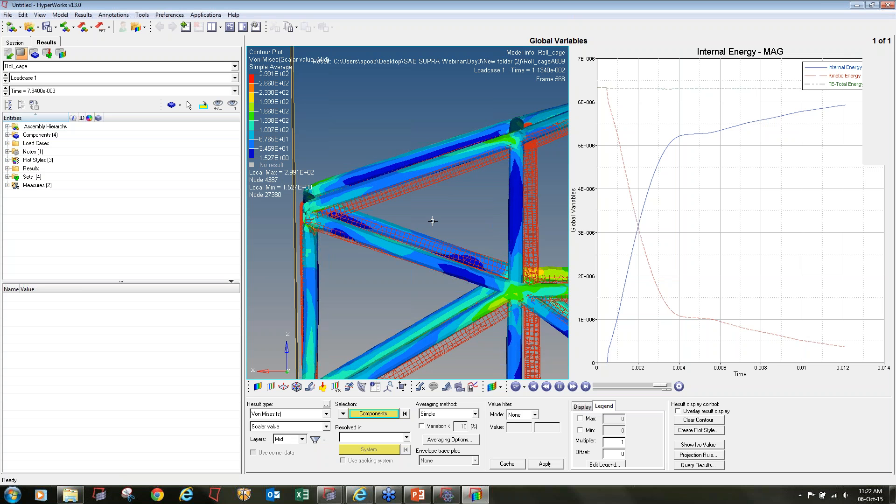
# - Examine the von Mises stress distribution over the whole roll cage and its front frame during the animation
pyautogui.keyDown('ctrl'); pyautogui.scroll(-10, 418, 218); pyautogui.keyUp('ctrl')
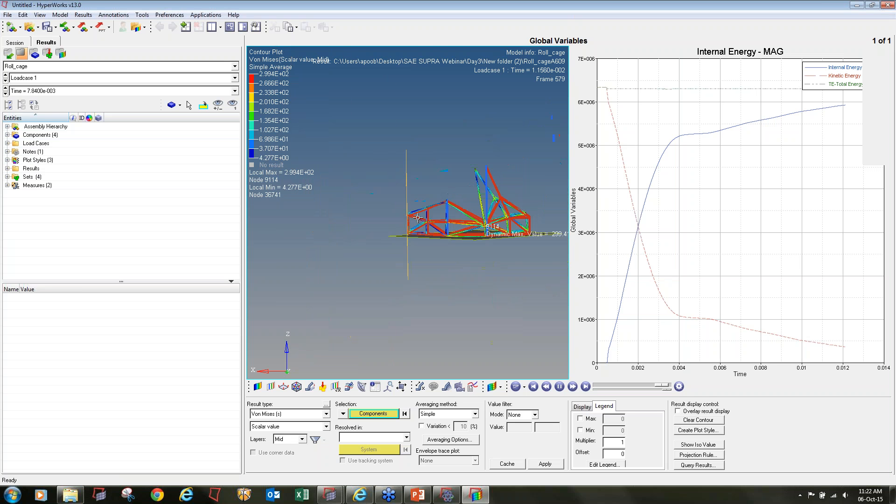
pyautogui.keyDown('ctrl'); pyautogui.scroll(4, 439, 204); pyautogui.keyUp('ctrl')
pyautogui.keyDown('ctrl'); pyautogui.scroll(-1, 425, 218); pyautogui.keyUp('ctrl')
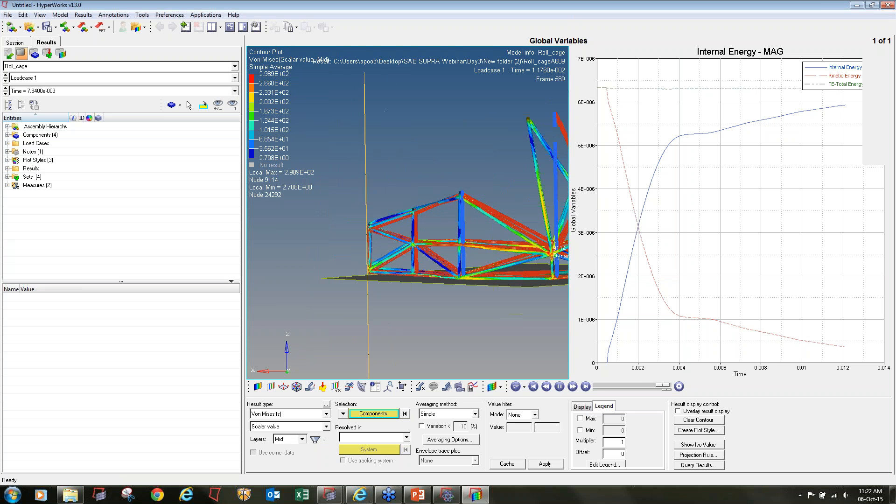
pyautogui.keyDown('ctrl'); pyautogui.moveTo(425, 218); pyautogui.dragTo(369, 229, button='right'); pyautogui.keyUp('ctrl')
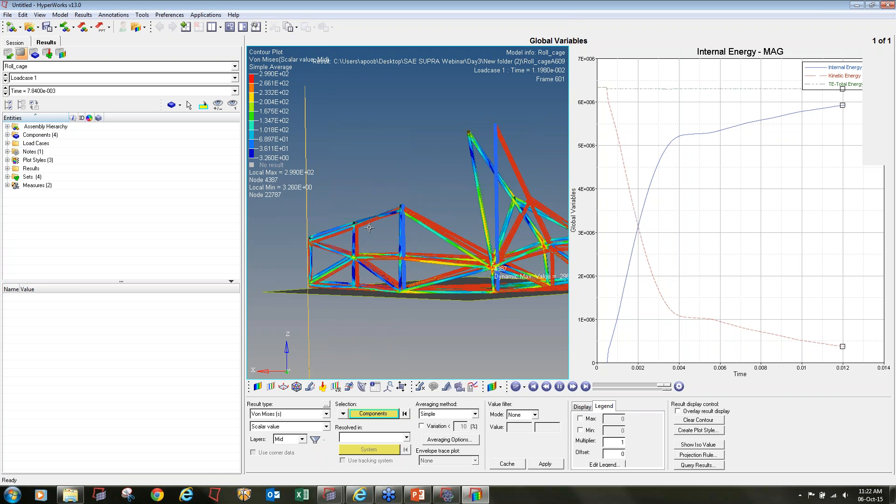
pyautogui.keyDown('ctrl'); pyautogui.scroll(5, 353, 236); pyautogui.keyUp('ctrl')
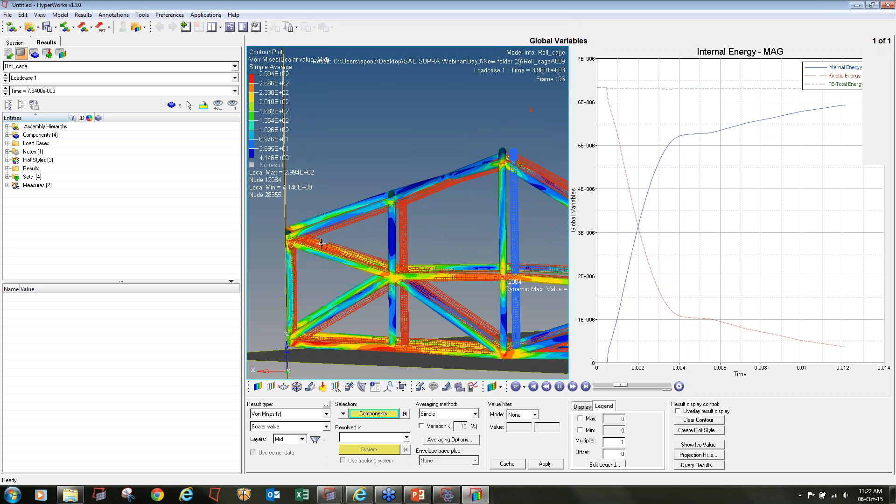
# - Inspect the von Mises stress at the upper front joint of the roll cage while the animation runs
pyautogui.keyDown('ctrl'); pyautogui.scroll(3, 380, 249); pyautogui.keyUp('ctrl')
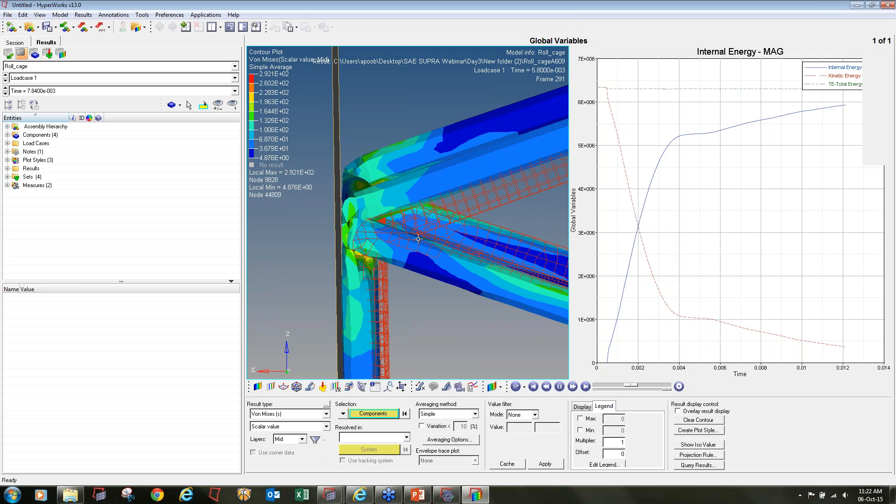
pyautogui.scroll(-5, 418, 240)
pyautogui.scroll(-3, 418, 240)
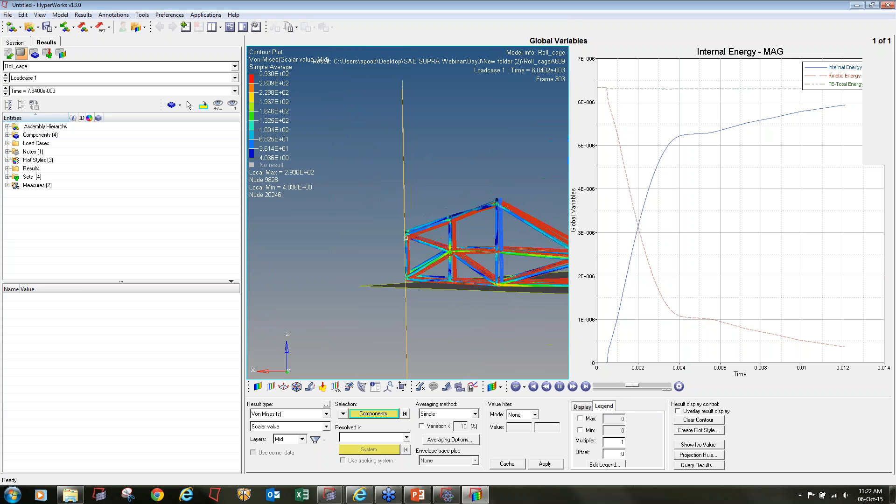
# - Hide the bottom and front components so that only the roll cage tubes are displayed
pyautogui.keyDown('ctrl'); pyautogui.moveTo(463, 261); pyautogui.dragTo(370, 256, button='right'); pyautogui.keyUp('ctrl')
pyautogui.scroll(-2, 362, 247)
pyautogui.keyDown('ctrl'); pyautogui.moveTo(330, 236); pyautogui.dragTo(340, 241); pyautogui.keyUp('ctrl')
pyautogui.keyDown('ctrl'); pyautogui.moveTo(465, 222); pyautogui.dragTo(178, 233); pyautogui.keyUp('ctrl')
pyautogui.click(7, 134)
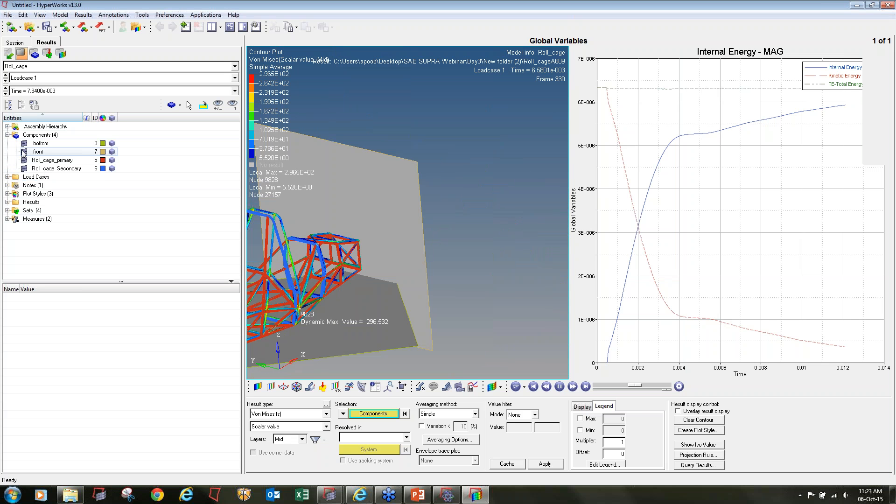
pyautogui.click(24, 143)
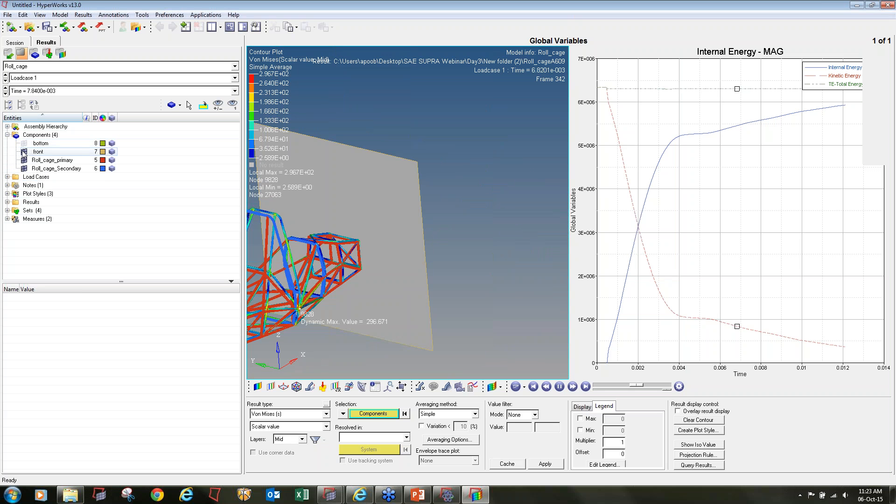
pyautogui.click(24, 152)
# - Examine the von Mises stress at the lower tube joints between the main hoop and the front frame
pyautogui.scroll(5, 369, 280)
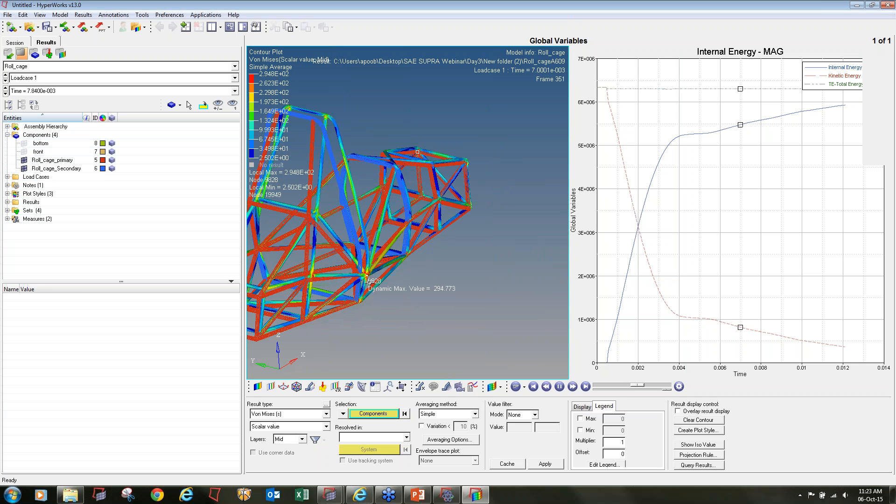
pyautogui.keyDown('ctrl'); pyautogui.moveTo(369, 282); pyautogui.dragTo(262, 327); pyautogui.keyUp('ctrl')
pyautogui.keyDown('ctrl'); pyautogui.moveTo(371, 253); pyautogui.dragTo(421, 240, button='right'); pyautogui.keyUp('ctrl')
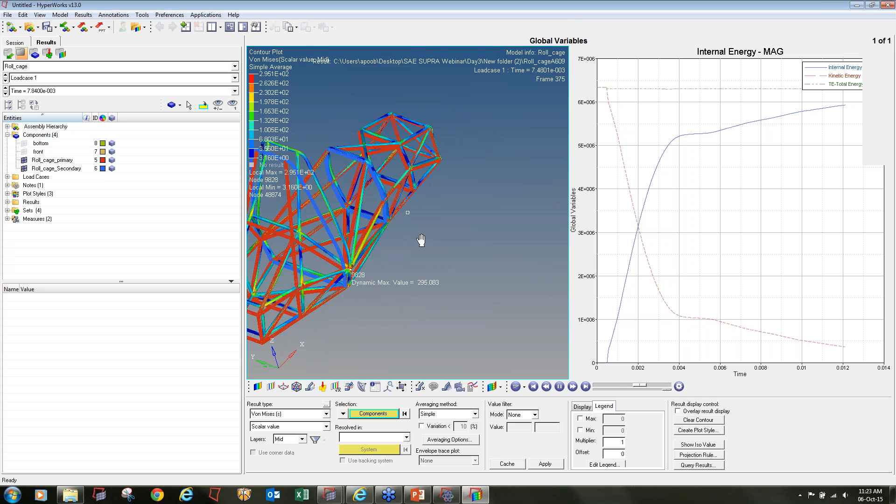
pyautogui.keyDown('ctrl'); pyautogui.scroll(2, 313, 290); pyautogui.keyUp('ctrl')
pyautogui.keyDown('ctrl'); pyautogui.moveTo(365, 262); pyautogui.dragTo(413, 262, button='right'); pyautogui.keyUp('ctrl')
pyautogui.keyDown('ctrl'); pyautogui.scroll(2, 412, 263); pyautogui.keyUp('ctrl')
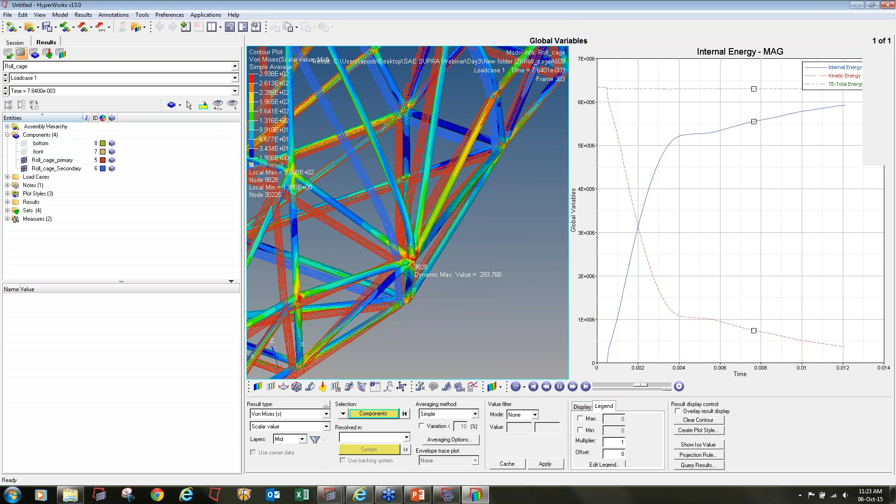
pyautogui.keyDown('ctrl'); pyautogui.moveTo(413, 262); pyautogui.dragTo(391, 267); pyautogui.keyUp('ctrl')
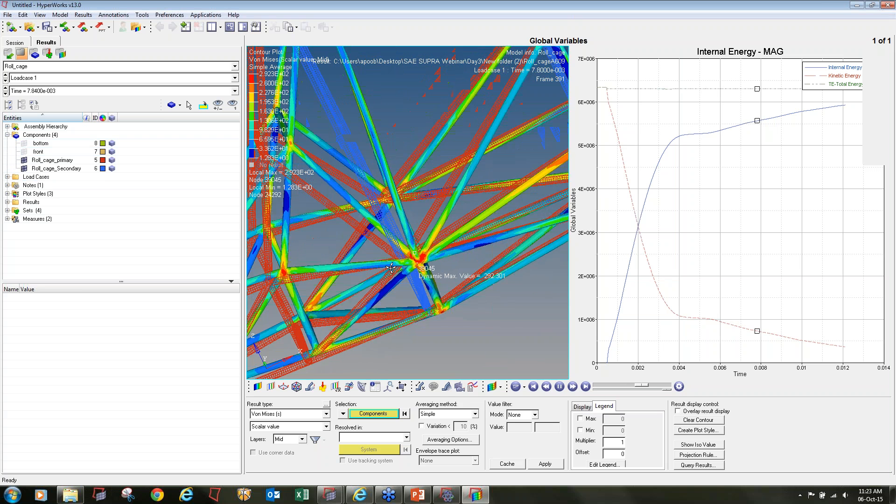
pyautogui.keyDown('ctrl'); pyautogui.scroll(-3, 391, 268); pyautogui.keyUp('ctrl')
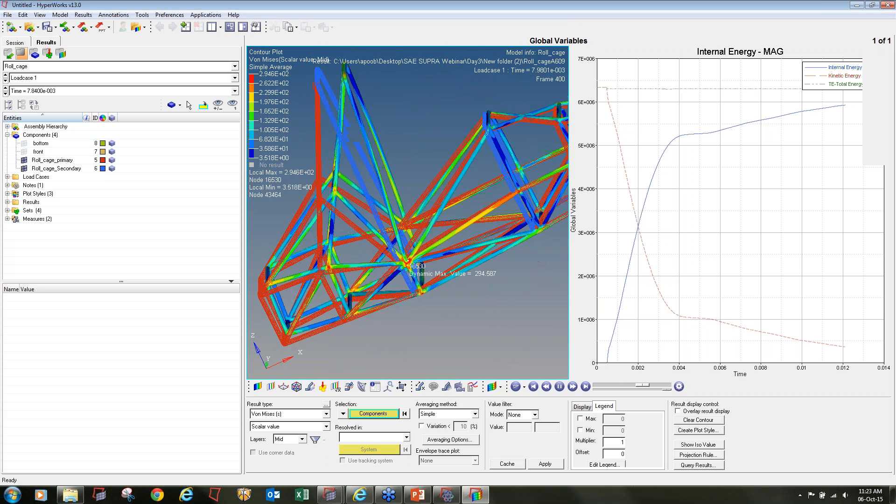
# - Set the undeformed shape display to None
pyautogui.click(447, 386)
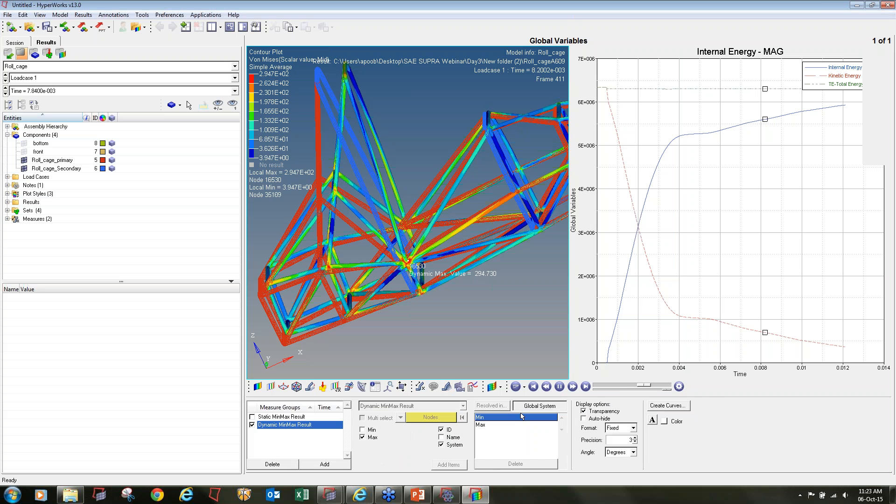
pyautogui.click(308, 387)
pyautogui.click(502, 415)
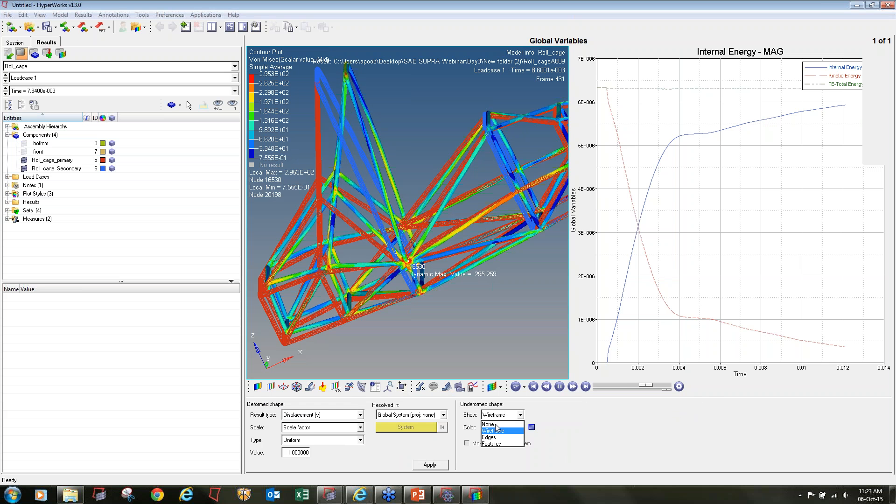
pyautogui.click(489, 425)
# - Examine the stress concentrations at the maximum-value tube joints and over the whole roll cage from several angles
pyautogui.scroll(10, 433, 278)
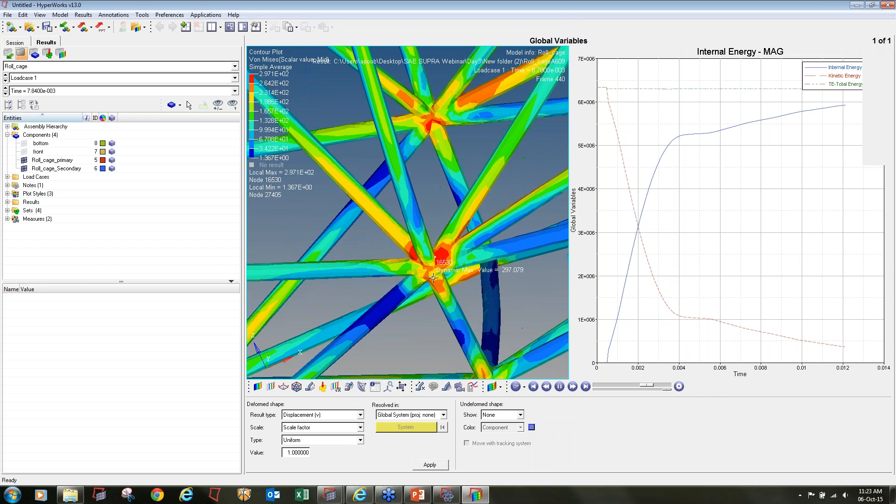
pyautogui.moveTo(433, 278)
pyautogui.keyDown('ctrl'); pyautogui.mouseDown()
pyautogui.moveTo(461, 265)
pyautogui.moveTo(432, 276)
pyautogui.mouseUp(); pyautogui.keyUp('ctrl')
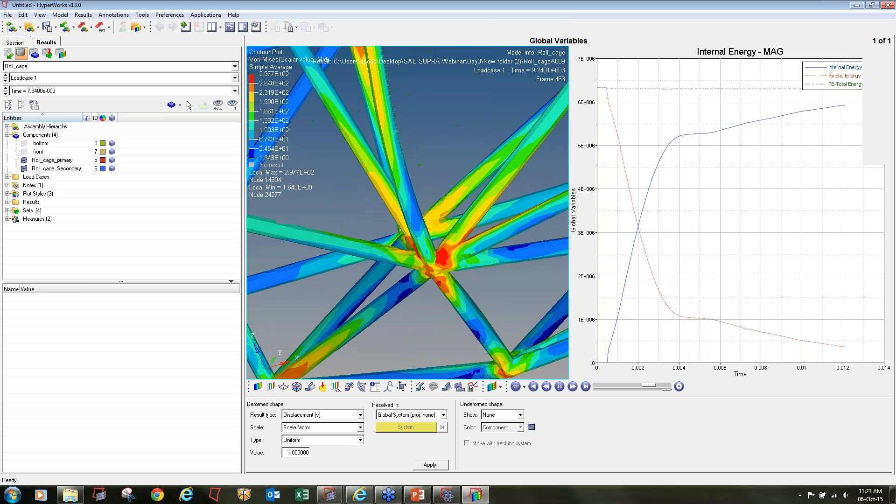
pyautogui.scroll(-10, 398, 281)
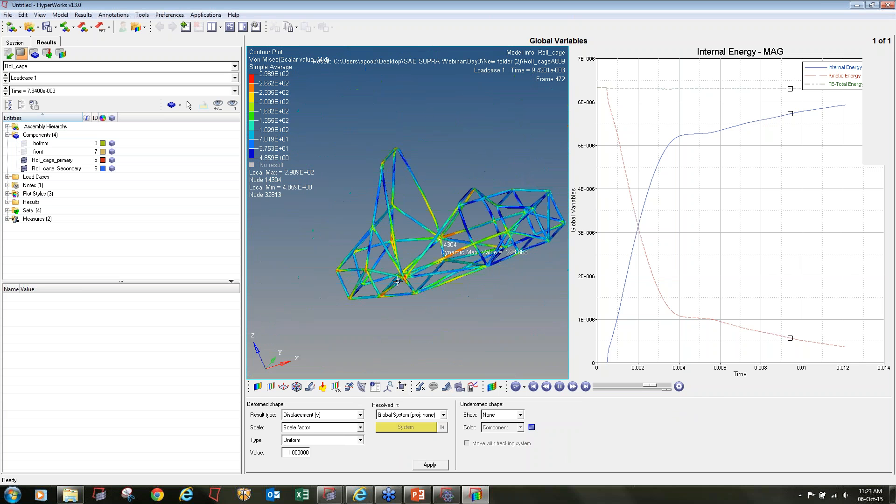
pyautogui.scroll(10, 418, 207)
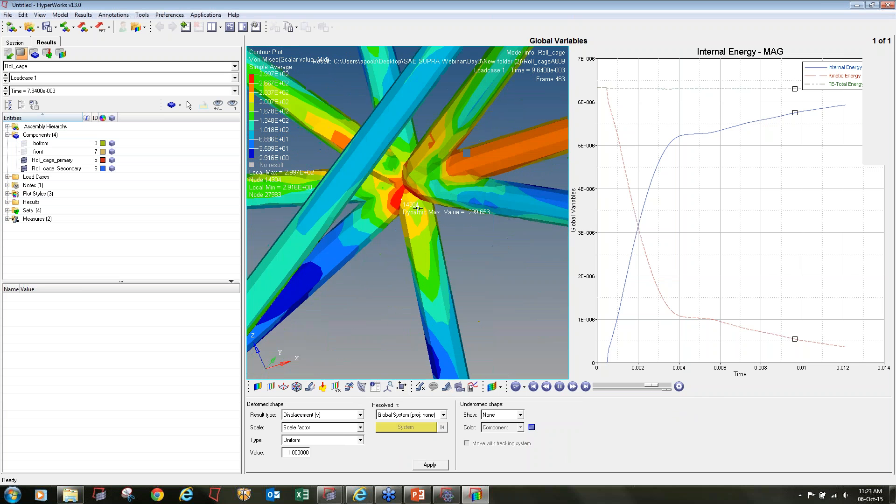
pyautogui.scroll(-10, 417, 208)
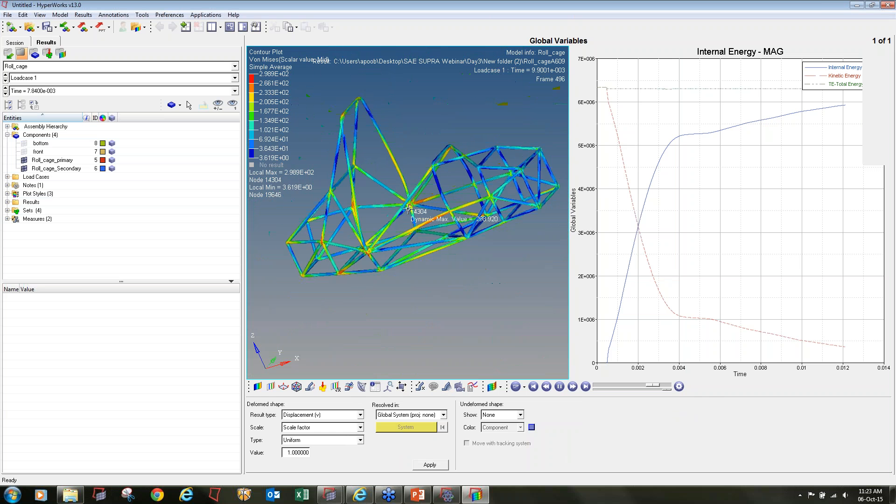
pyautogui.keyDown('ctrl'); pyautogui.moveTo(410, 204); pyautogui.dragTo(384, 193); pyautogui.keyUp('ctrl')
pyautogui.keyDown('ctrl'); pyautogui.scroll(-3, 388, 193); pyautogui.keyUp('ctrl')
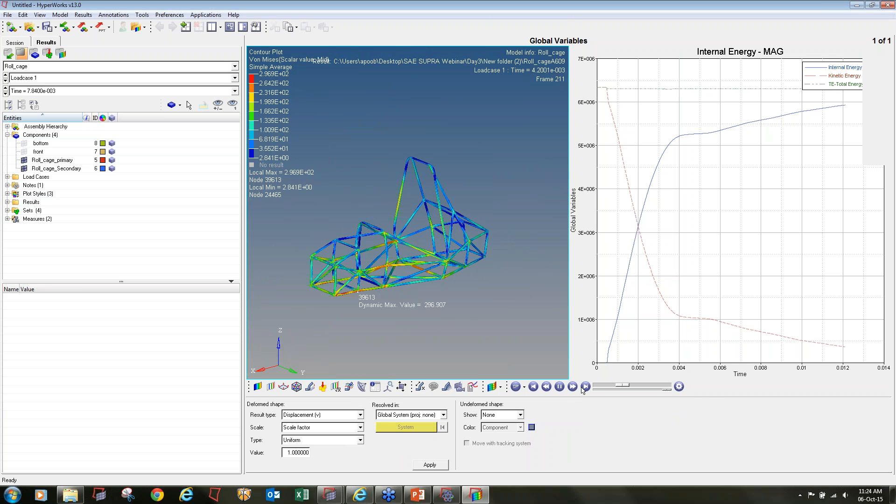
# - Pause the animation and set it to the frame at time 3.7801e-003
pyautogui.click(559, 386)
pyautogui.moveTo(614, 387); pyautogui.dragTo(609, 387)
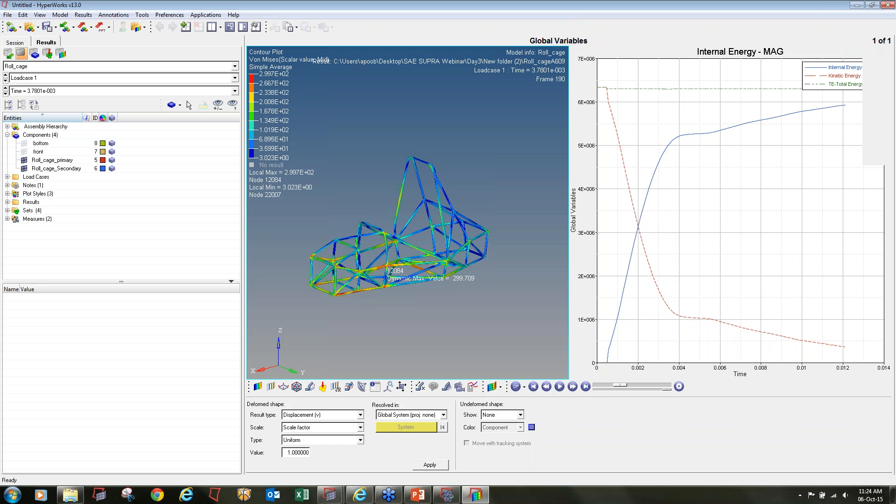
pyautogui.click(28, 29)
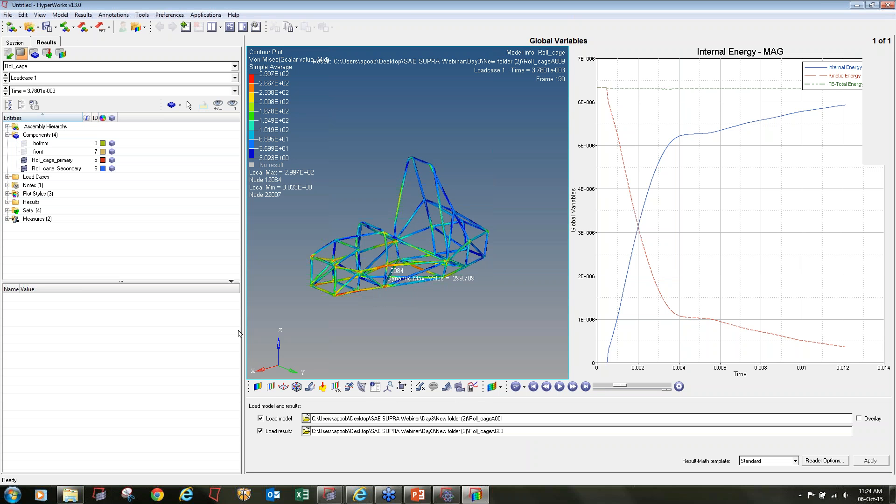
pyautogui.click(491, 387)
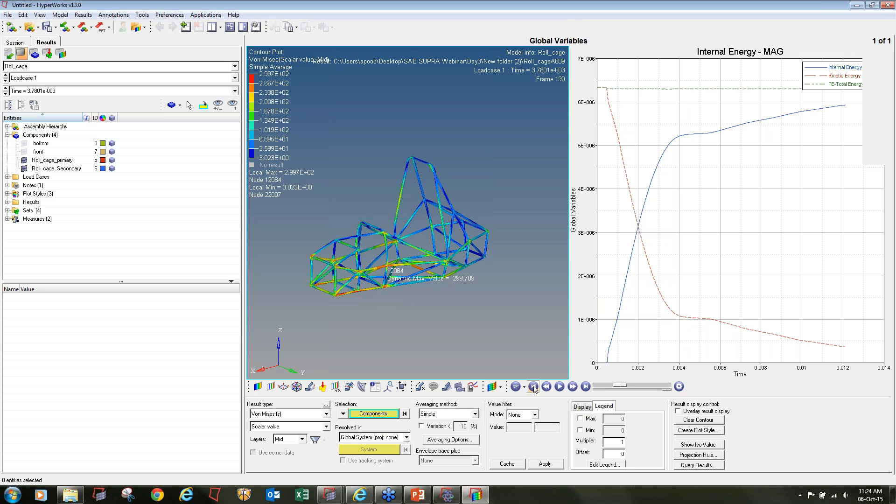
# - Restart the animation and contour the displacement magnitude resolved in the Analysis System
pyautogui.click(562, 388)
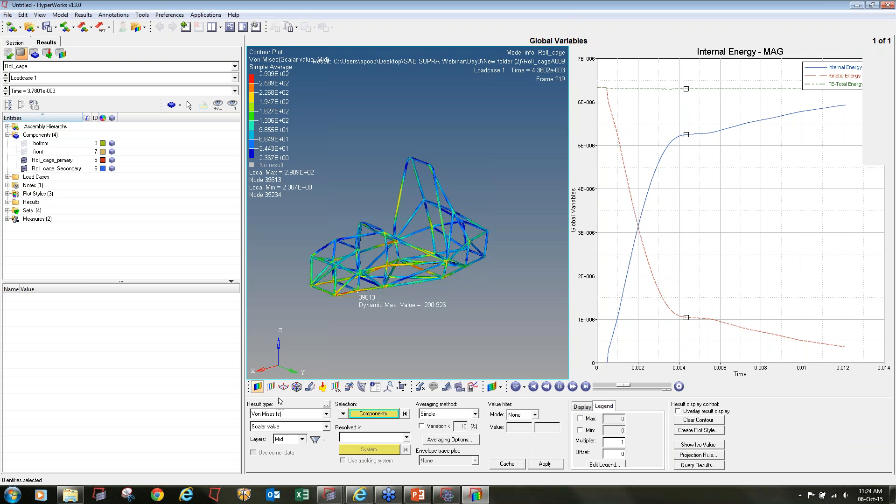
pyautogui.click(301, 415)
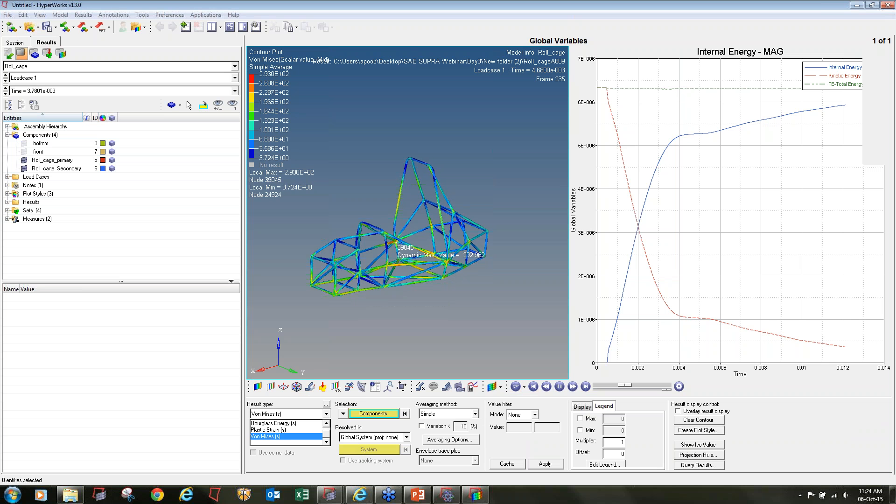
pyautogui.click(271, 423)
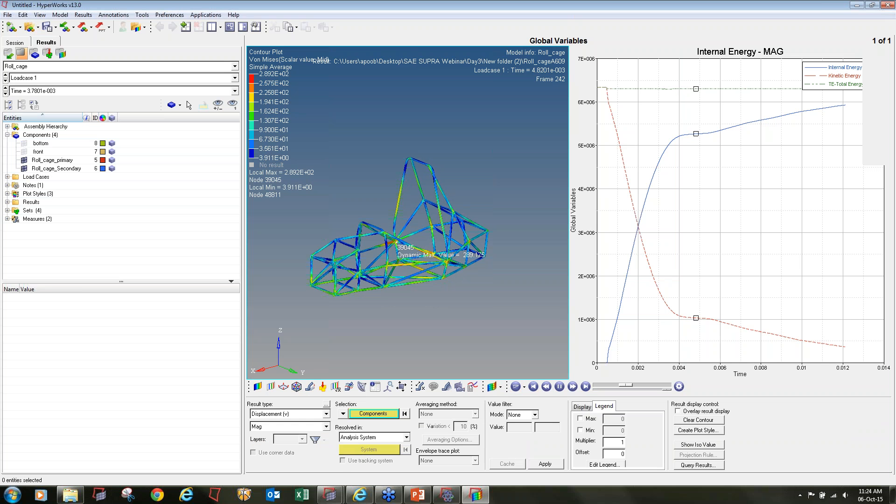
pyautogui.click(545, 464)
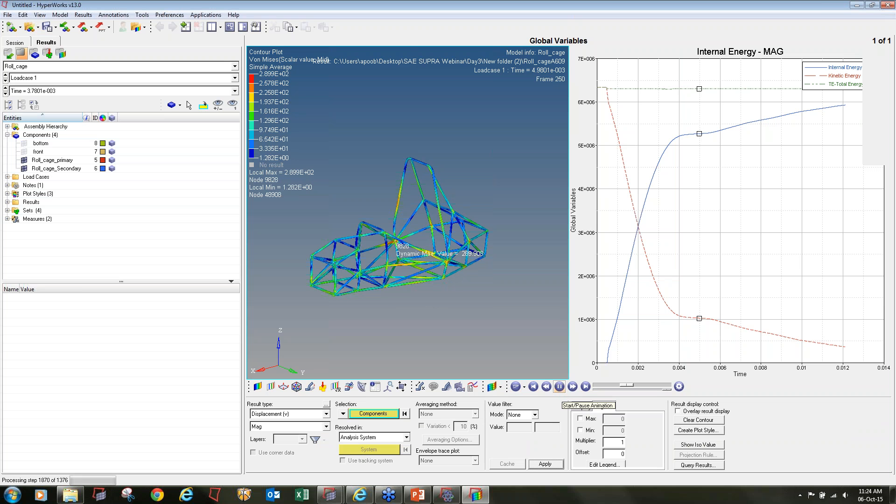
# - Replay the displacement animation briefly and return it to its first frame
pyautogui.click(560, 387)
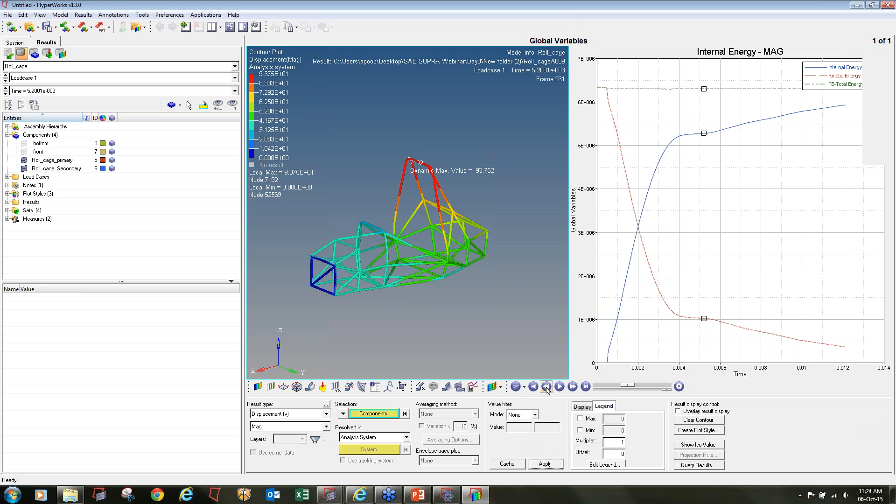
pyautogui.click(533, 387)
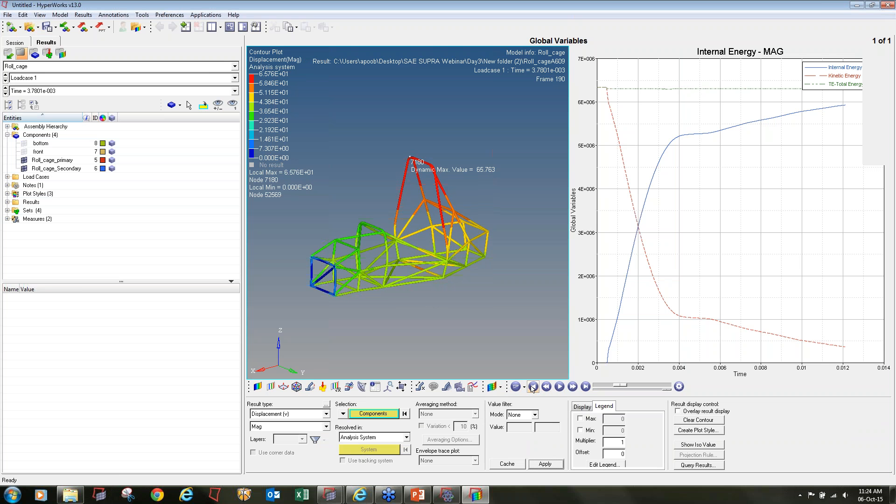
pyautogui.click(557, 388)
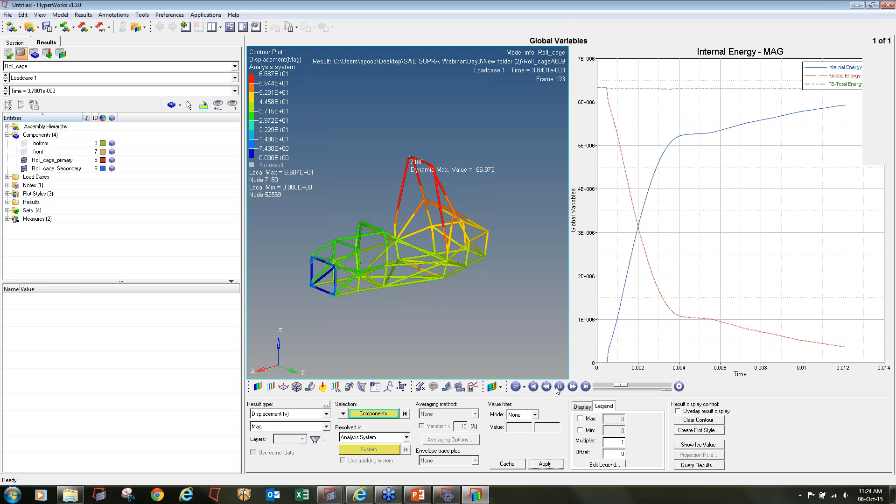
pyautogui.click(636, 352)
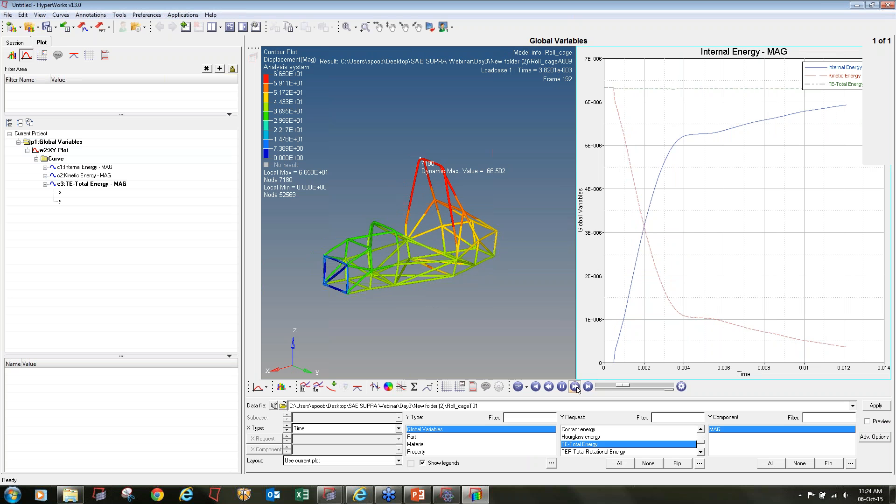
pyautogui.click(536, 387)
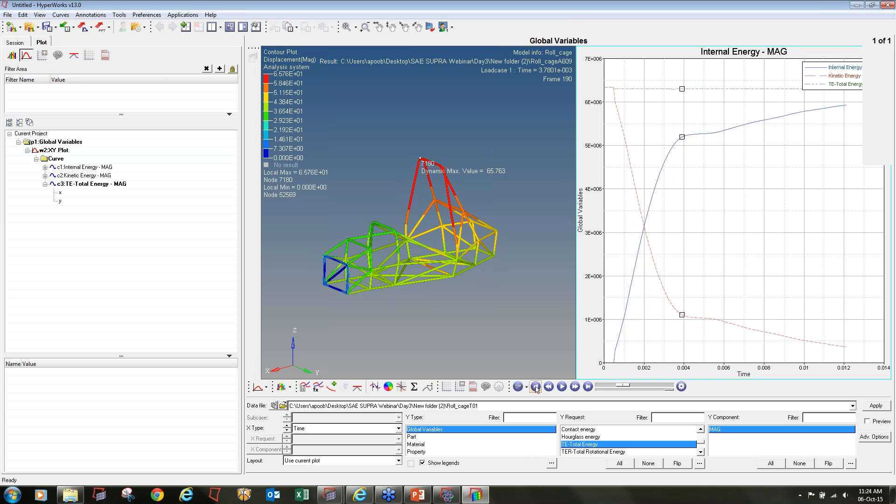
# - Reload the Roll_cageA001 model with the Roll_cageA609 results in the animation window
pyautogui.click(489, 308)
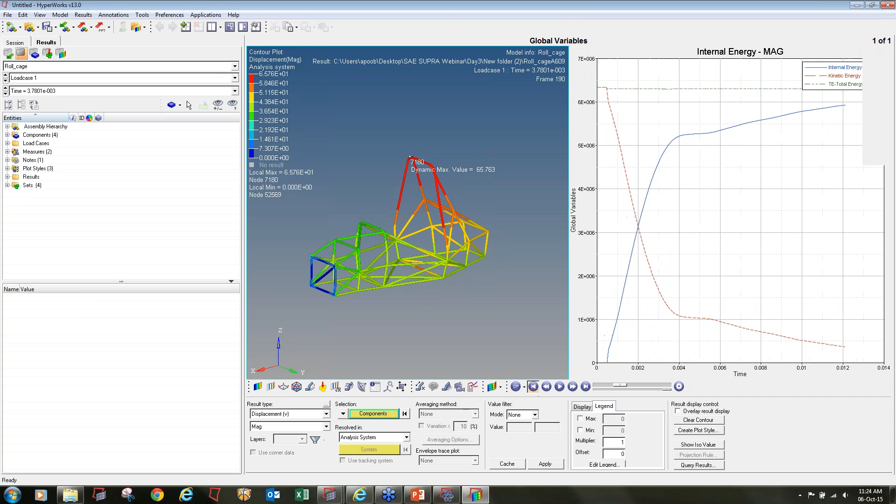
pyautogui.click(29, 27)
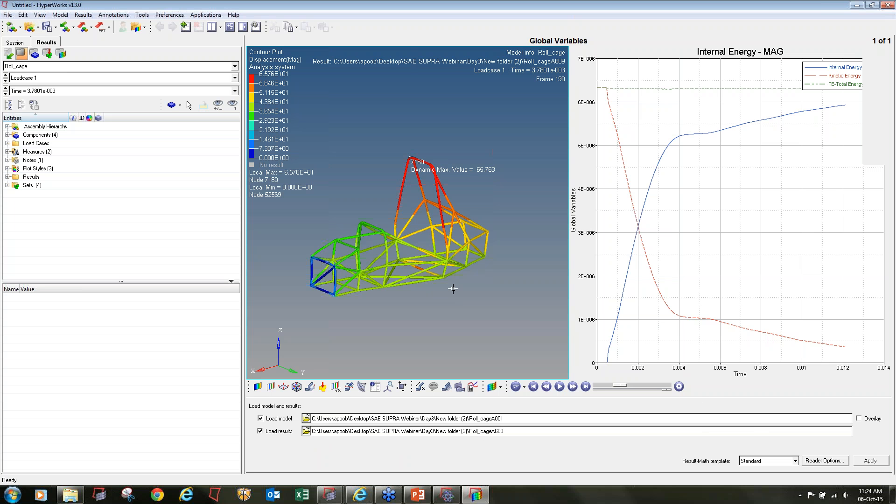
pyautogui.click(862, 461)
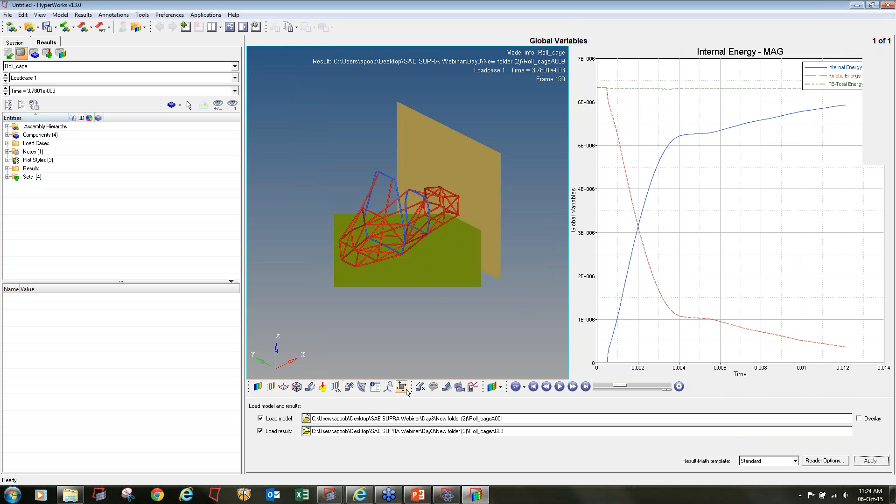
pyautogui.click(258, 386)
pyautogui.click(283, 412)
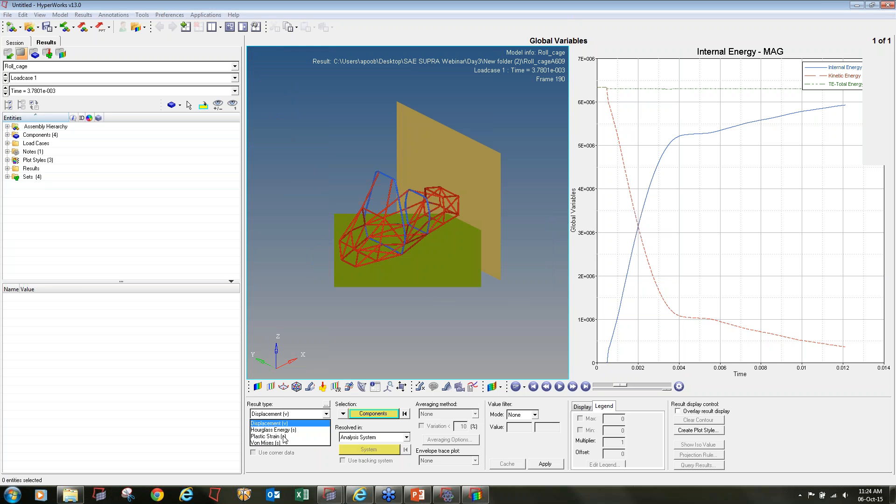
pyautogui.click(283, 443)
pyautogui.click(438, 415)
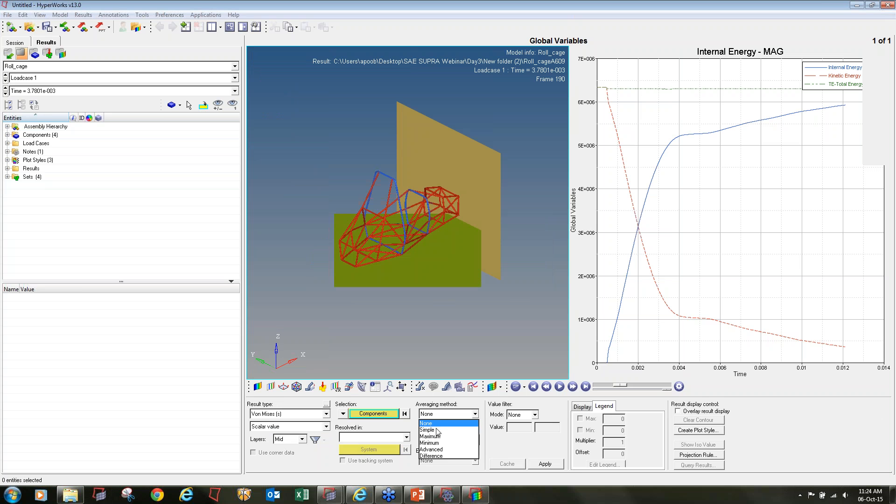
pyautogui.click(438, 429)
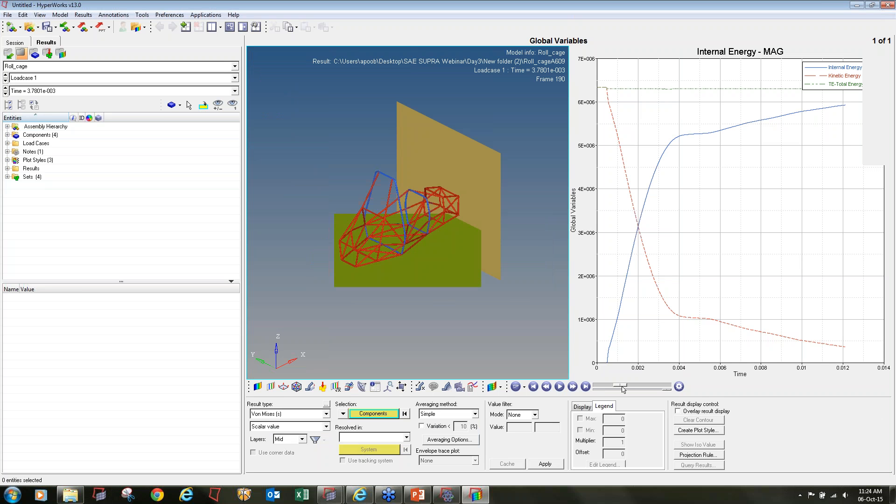
# - Return the animation to its first frame, play it briefly and pause it
pyautogui.moveTo(624, 389); pyautogui.dragTo(602, 387)
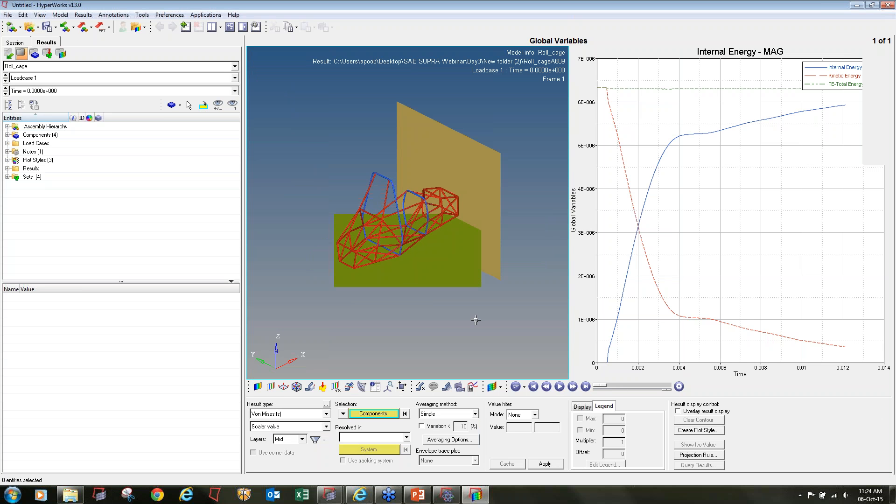
pyautogui.click(560, 386)
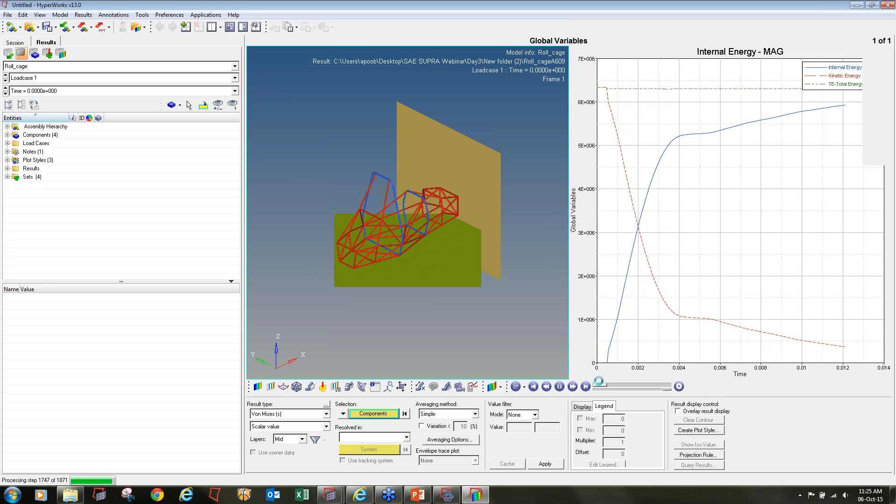
pyautogui.click(560, 386)
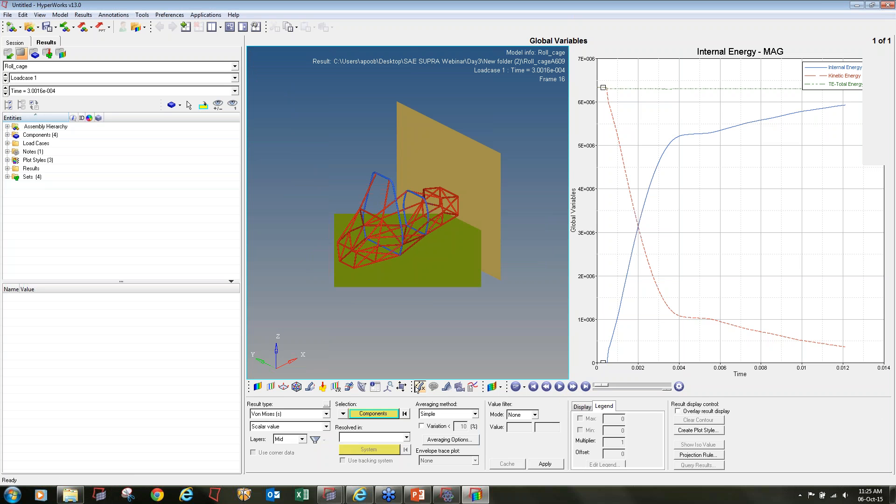
# - Contour the Von Mises stress on the roll cage with Simple averaging and return the animation to its first frame
pyautogui.click(409, 388)
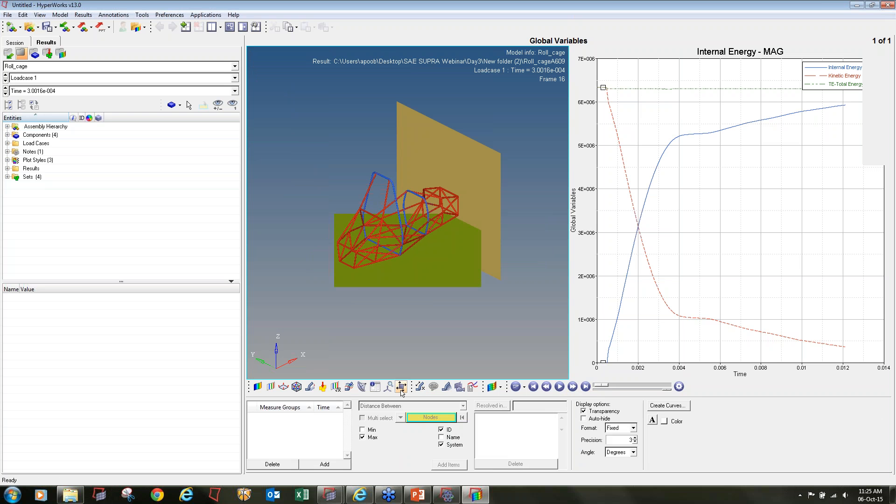
pyautogui.keyDown('ctrl'); pyautogui.moveTo(364, 273); pyautogui.dragTo(459, 266); pyautogui.keyUp('ctrl')
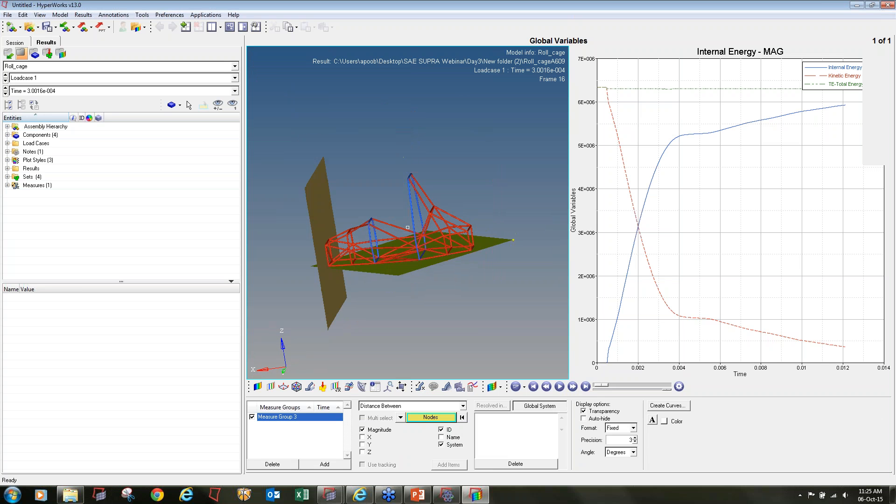
pyautogui.click(257, 386)
pyautogui.click(304, 414)
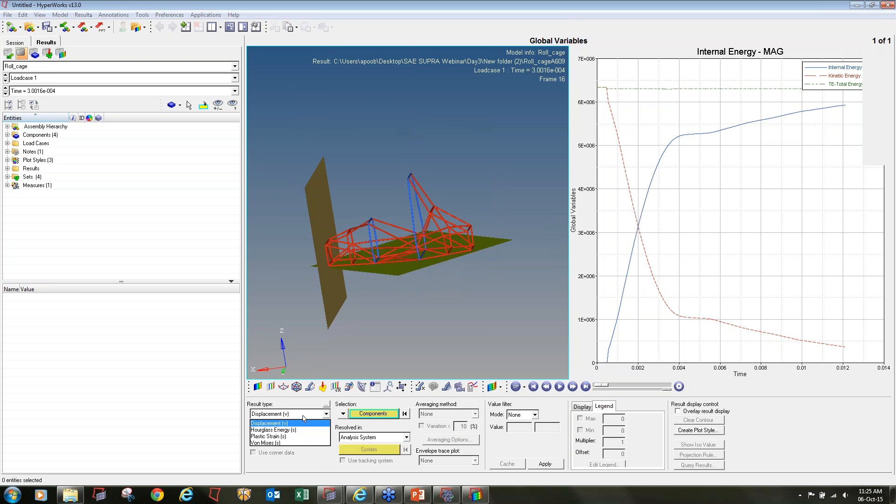
pyautogui.click(271, 442)
pyautogui.click(454, 414)
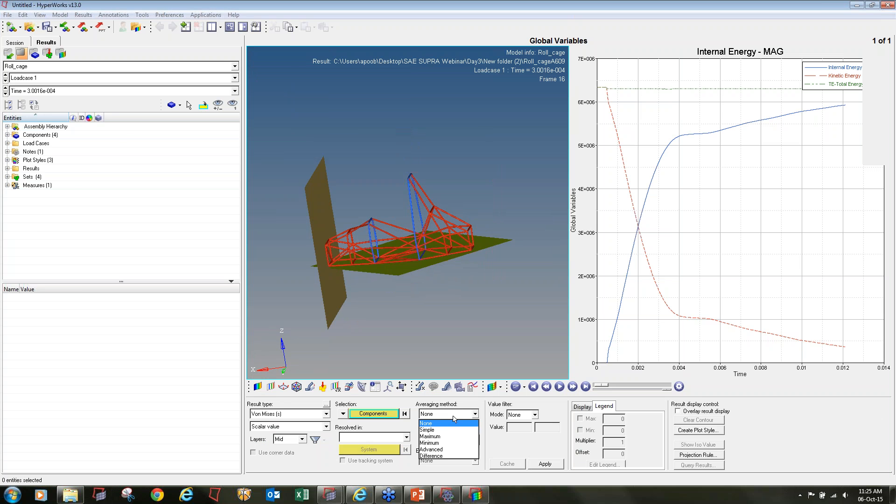
pyautogui.click(444, 430)
pyautogui.click(545, 463)
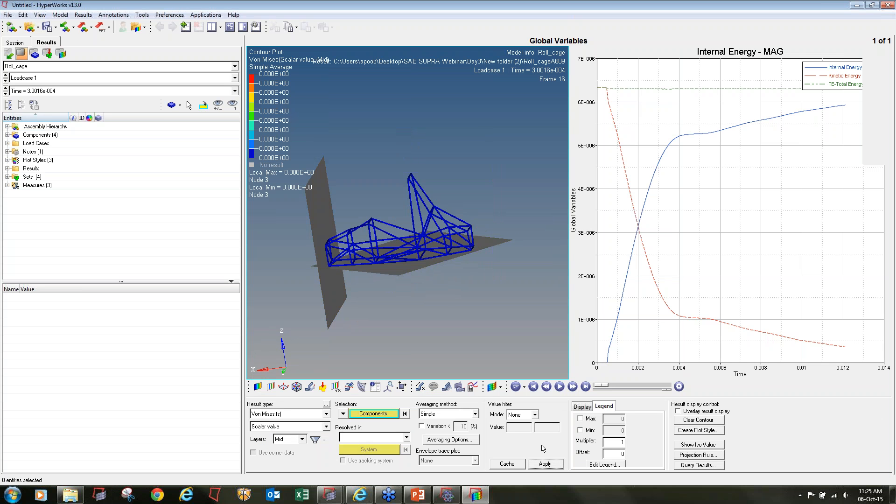
pyautogui.moveTo(604, 388); pyautogui.dragTo(598, 387)
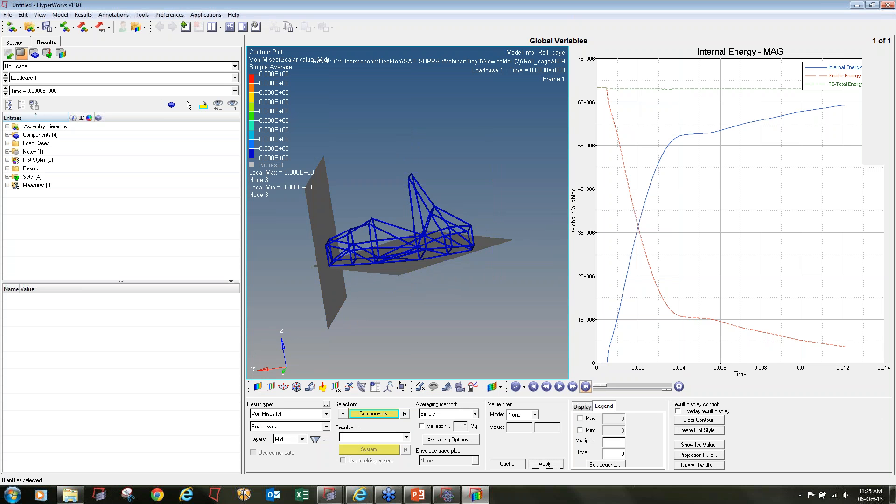
# - Show only the maximum of the Dynamic MinMax Result measure and hide Measure Group 3
pyautogui.click(418, 387)
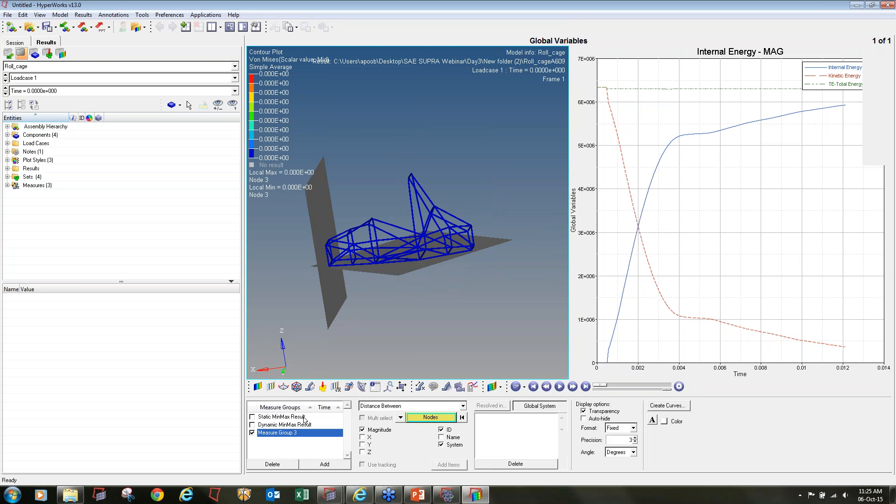
pyautogui.click(252, 425)
pyautogui.click(253, 433)
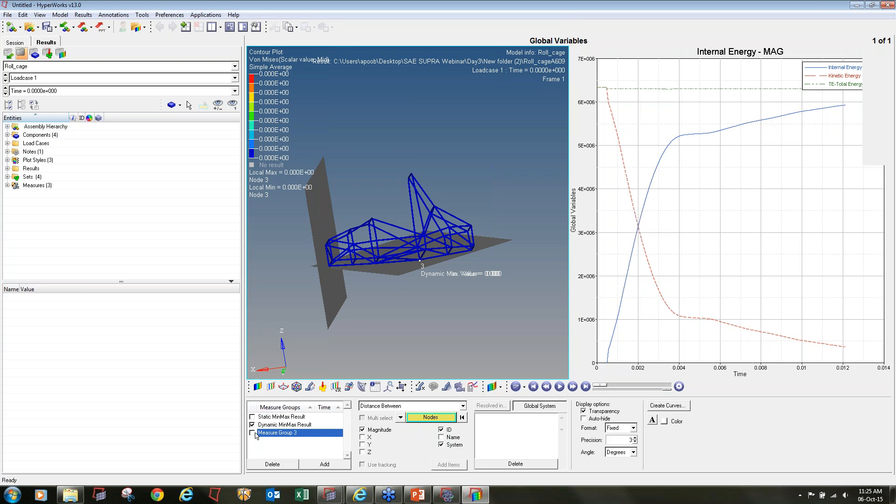
pyautogui.click(282, 425)
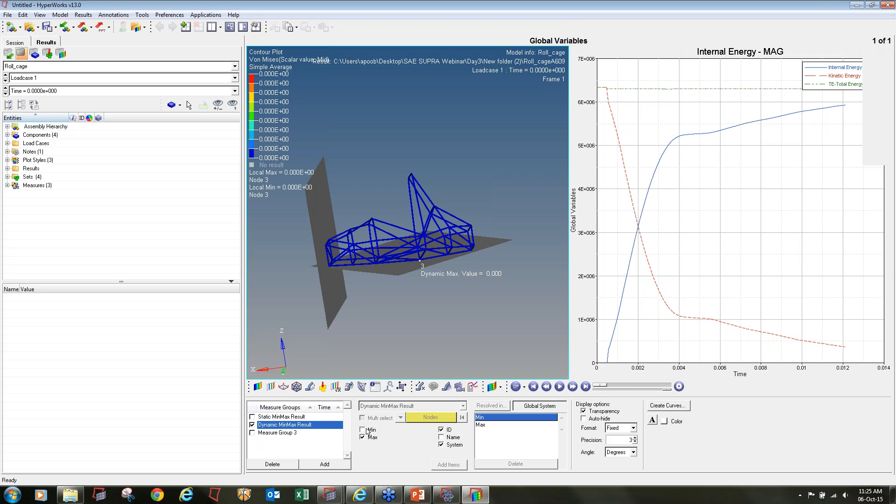
# - Show the undeformed shape as Edges in the deformed shape settings
pyautogui.click(310, 388)
pyautogui.click(502, 417)
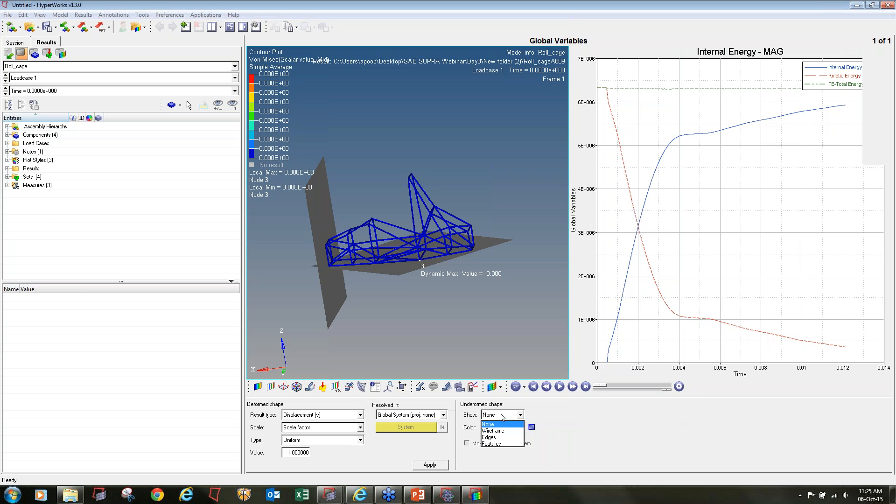
pyautogui.click(502, 439)
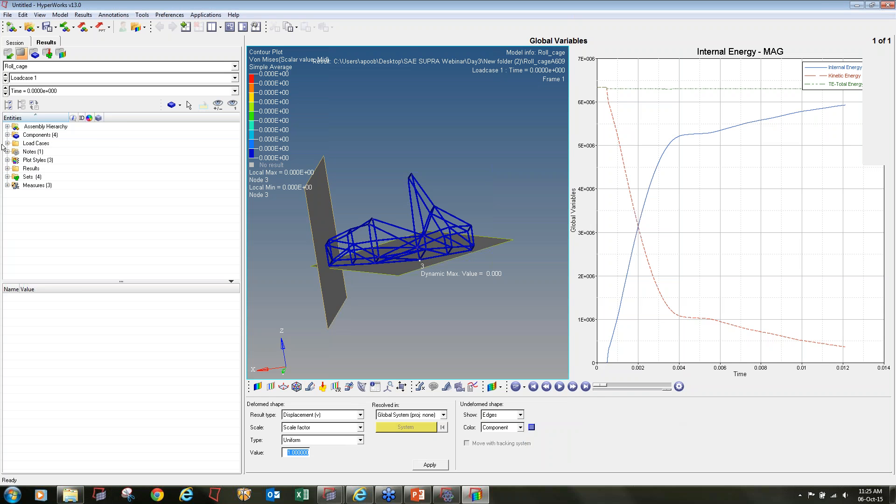
# - Hide the bottom and front components so only the roll cage members are displayed
pyautogui.click(7, 135)
pyautogui.click(24, 144)
pyautogui.click(24, 152)
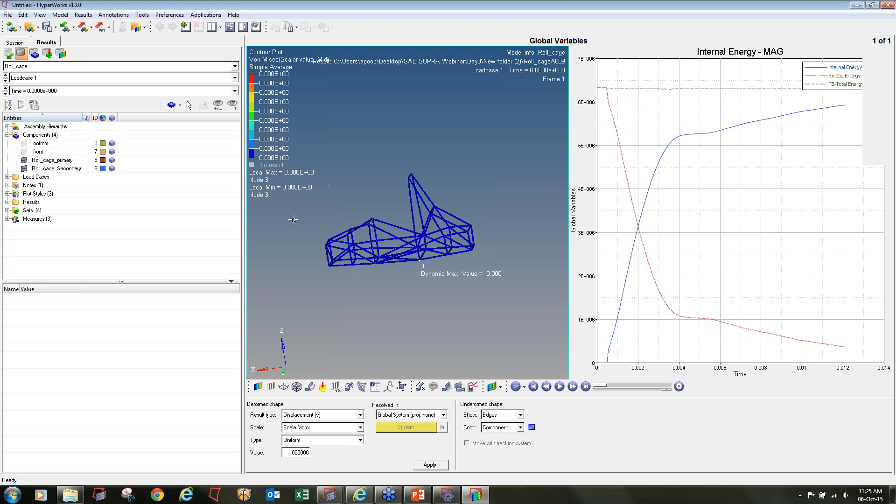
# - Play the Von Mises stress animation and examine the stress at the cage's front members and joints
pyautogui.click(258, 386)
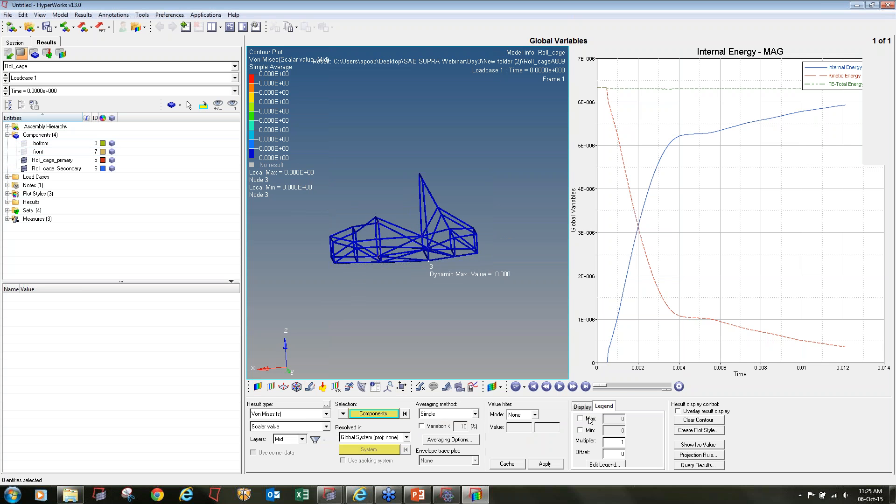
pyautogui.click(559, 386)
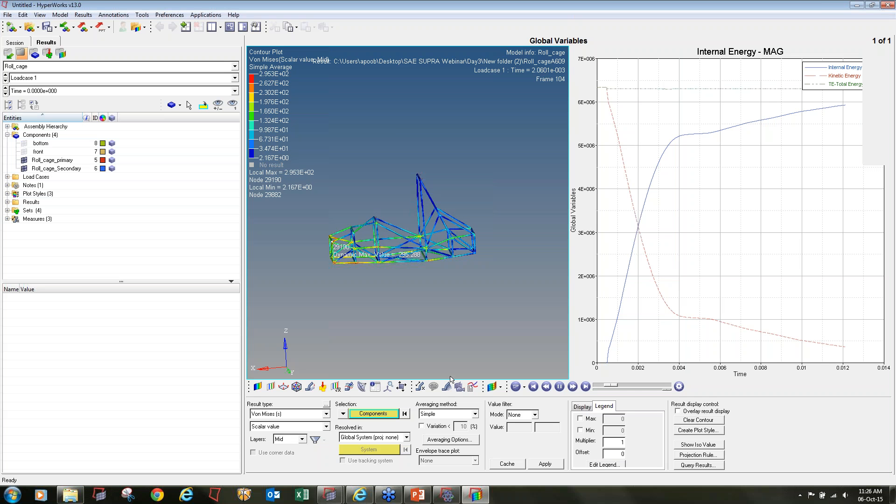
pyautogui.scroll(3, 410, 262)
pyautogui.scroll(2, 411, 262)
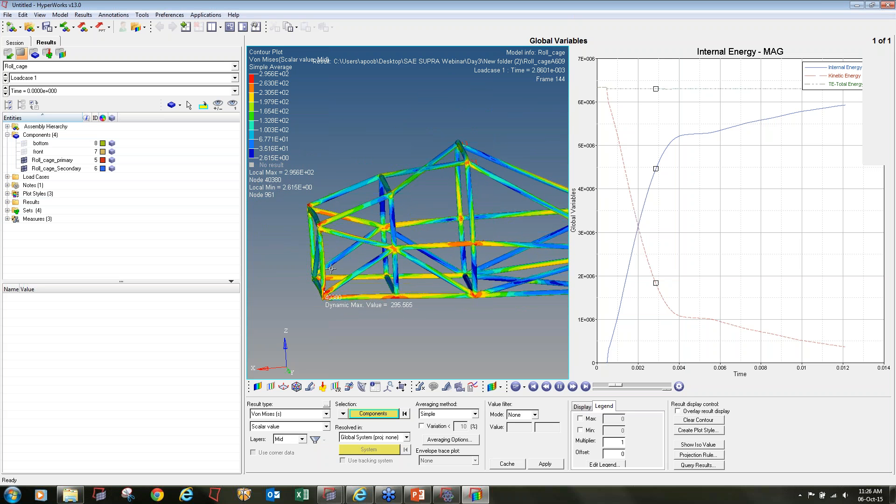
pyautogui.scroll(2, 397, 323)
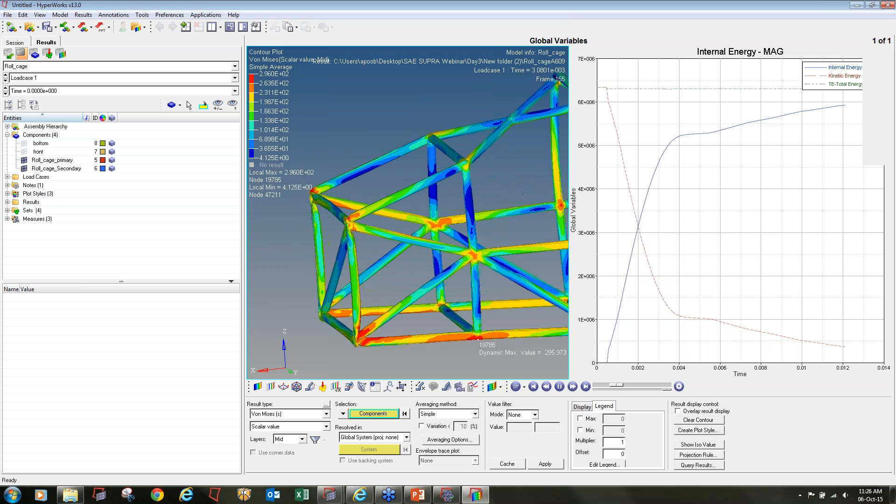
pyautogui.keyDown('ctrl'); pyautogui.moveTo(398, 262); pyautogui.dragTo(446, 250); pyautogui.keyUp('ctrl')
pyautogui.keyDown('ctrl'); pyautogui.scroll(2, 446, 250); pyautogui.keyUp('ctrl')
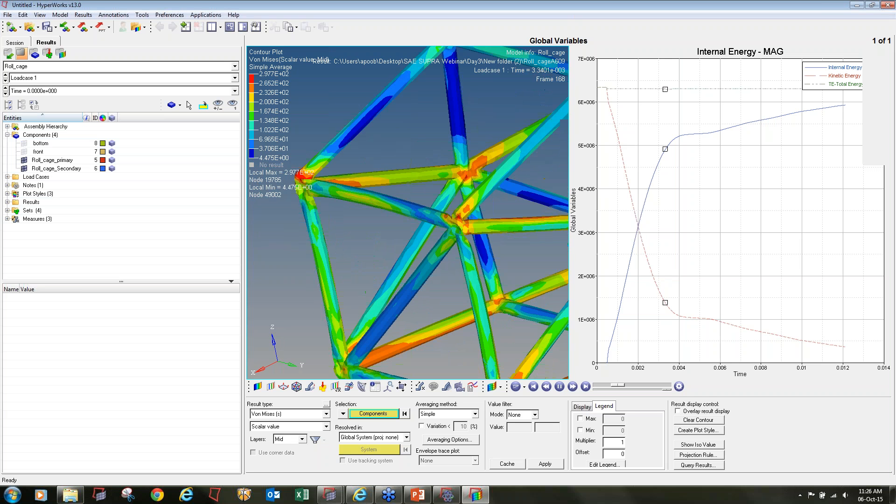
pyautogui.scroll(-4, 443, 247)
pyautogui.keyDown('ctrl'); pyautogui.moveTo(438, 242); pyautogui.dragTo(359, 287, button='right'); pyautogui.keyUp('ctrl')
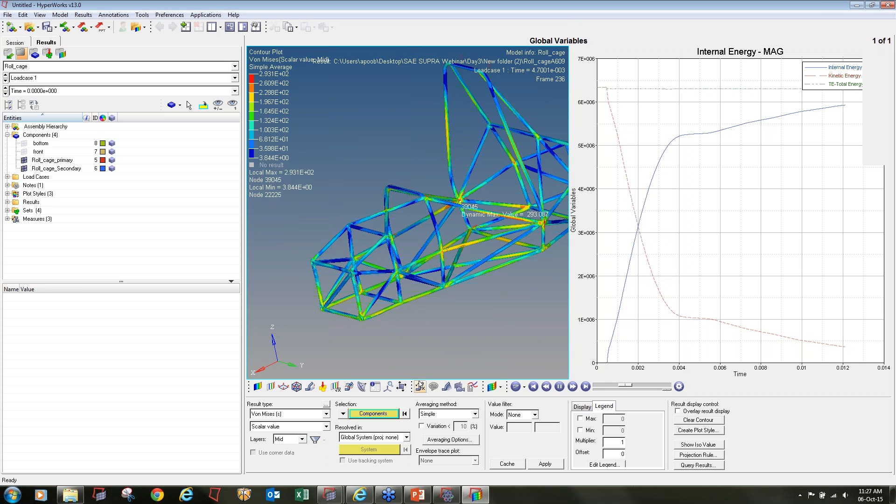
# - Turn on the minimum alongside the maximum in the Dynamic MinMax Result measure and view the whole cage
pyautogui.click(388, 386)
pyautogui.click(329, 424)
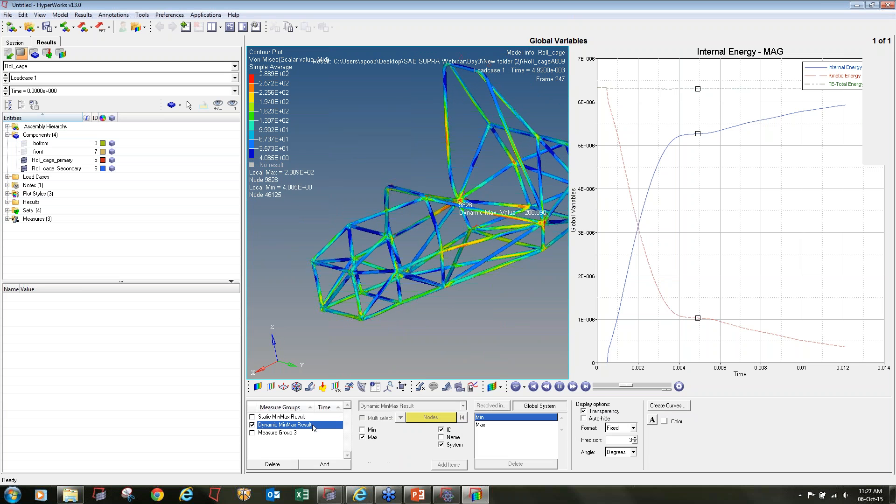
pyautogui.keyDown('ctrl'); pyautogui.moveTo(474, 294); pyautogui.dragTo(444, 308, button='right'); pyautogui.keyUp('ctrl')
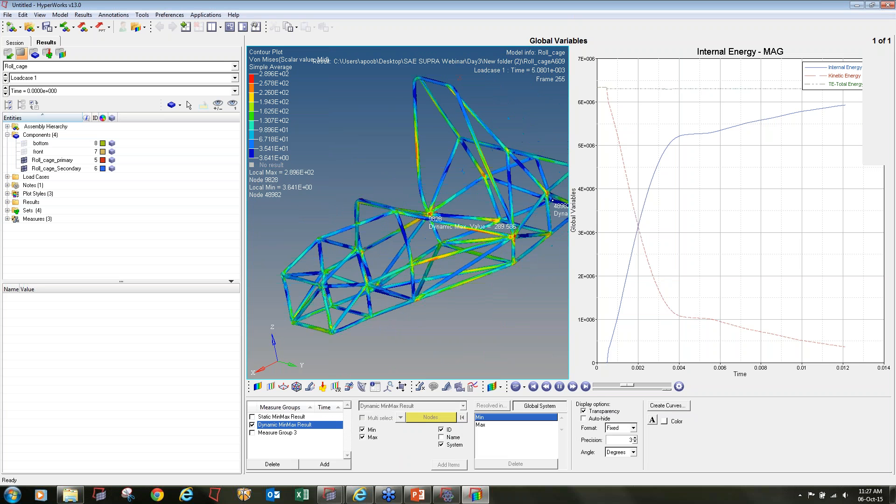
pyautogui.keyDown('ctrl'); pyautogui.scroll(-3, 444, 308); pyautogui.keyUp('ctrl')
pyautogui.keyDown('ctrl'); pyautogui.moveTo(415, 317); pyautogui.dragTo(363, 326); pyautogui.keyUp('ctrl')
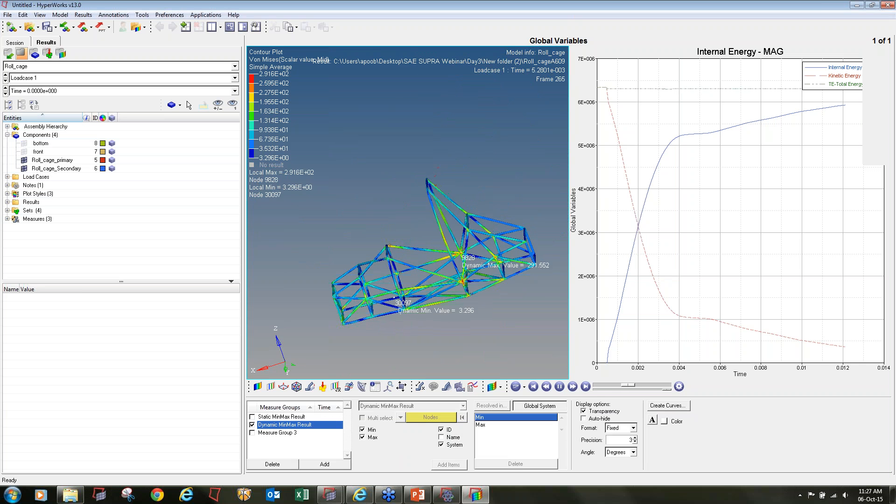